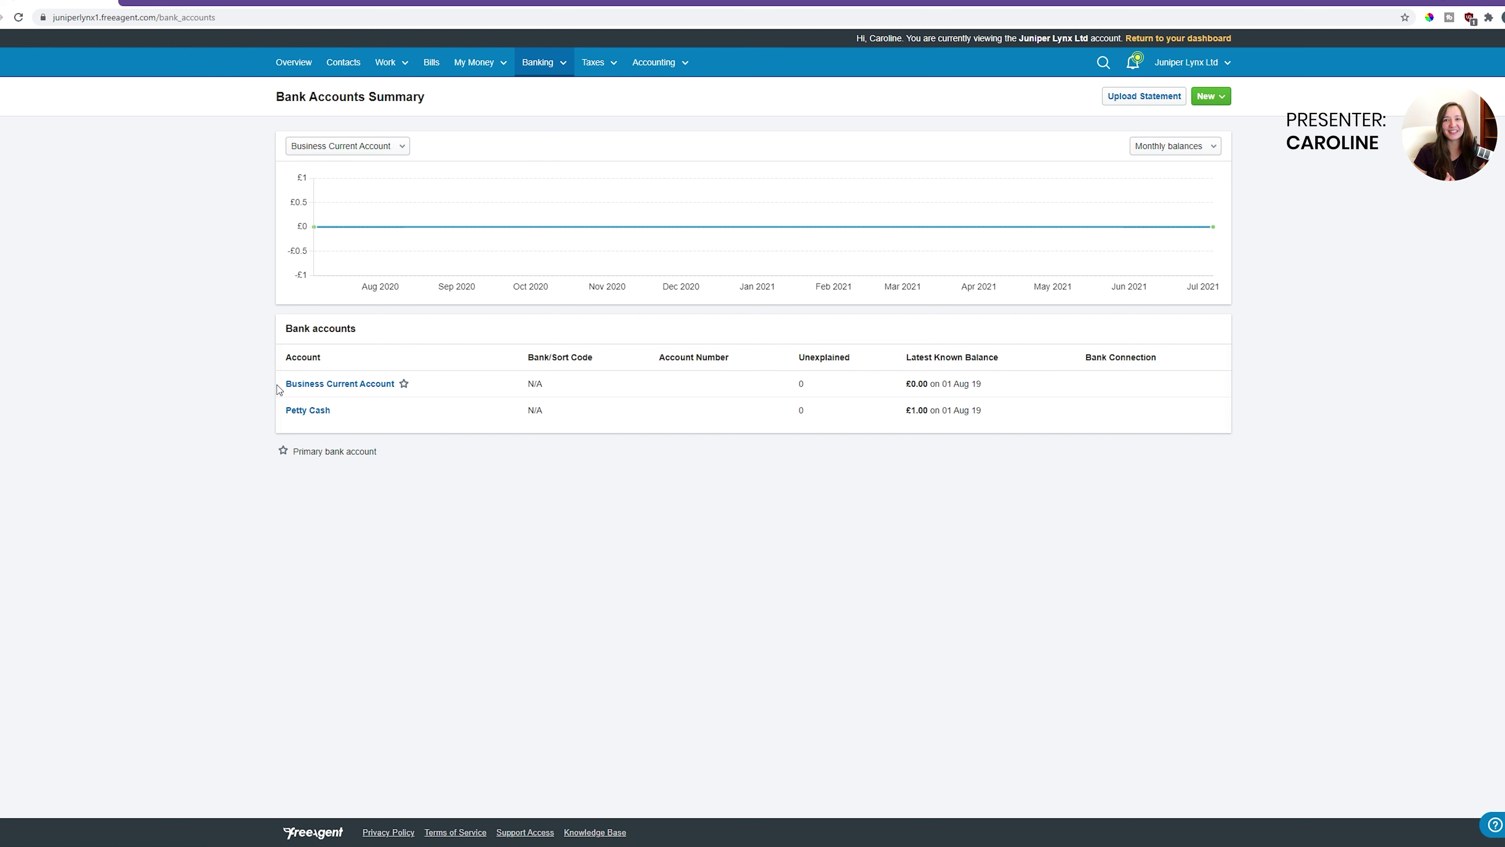
# Step: Go to My Money > Expenses to reach the Out-of-Pocket Expenses page
pyautogui.moveTo(278, 390); pyautogui.dragTo(436, 382)
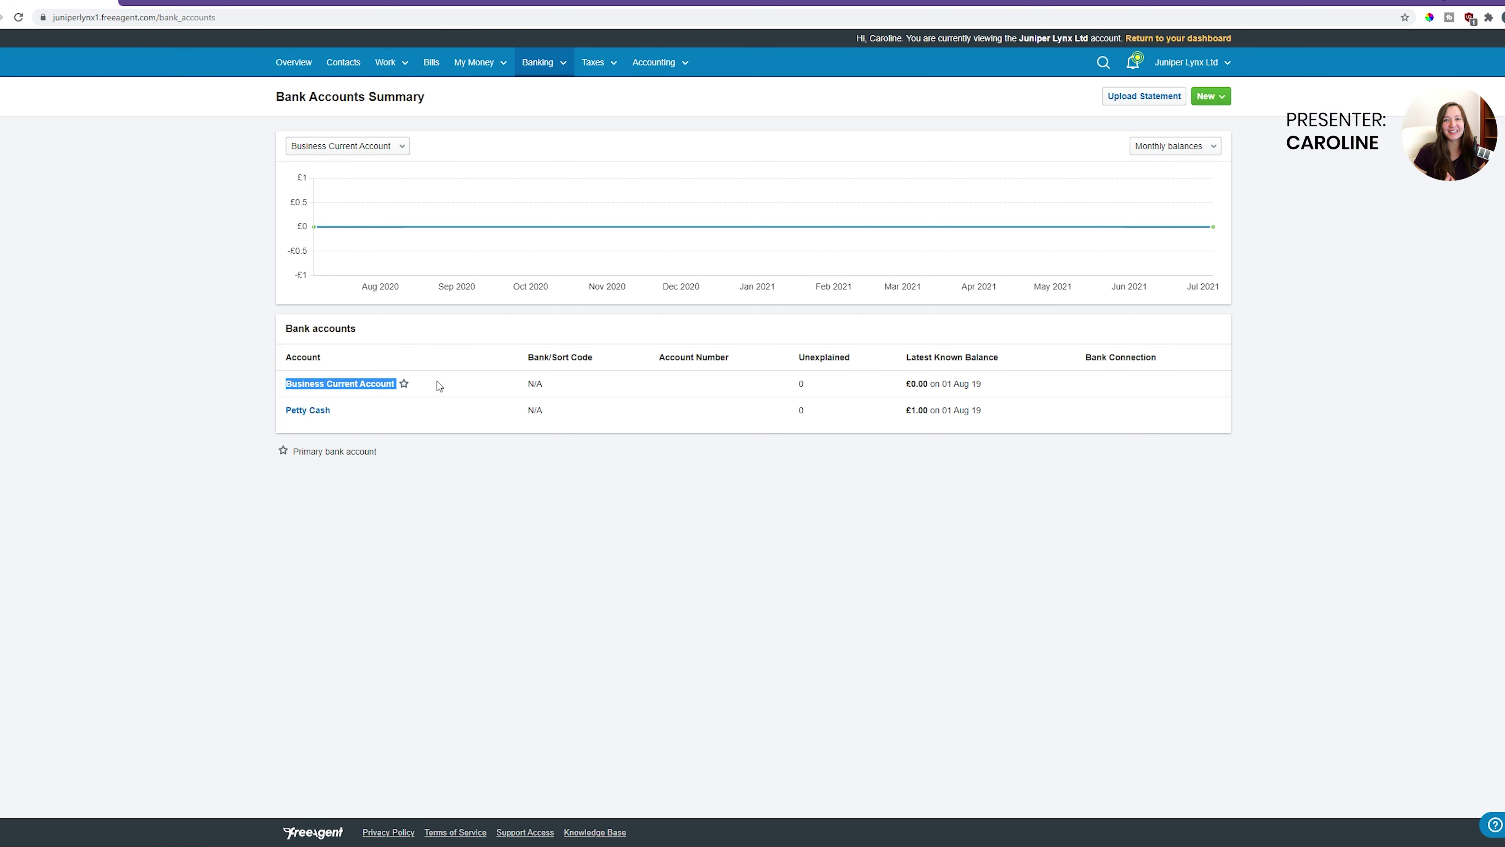
pyautogui.click(439, 386)
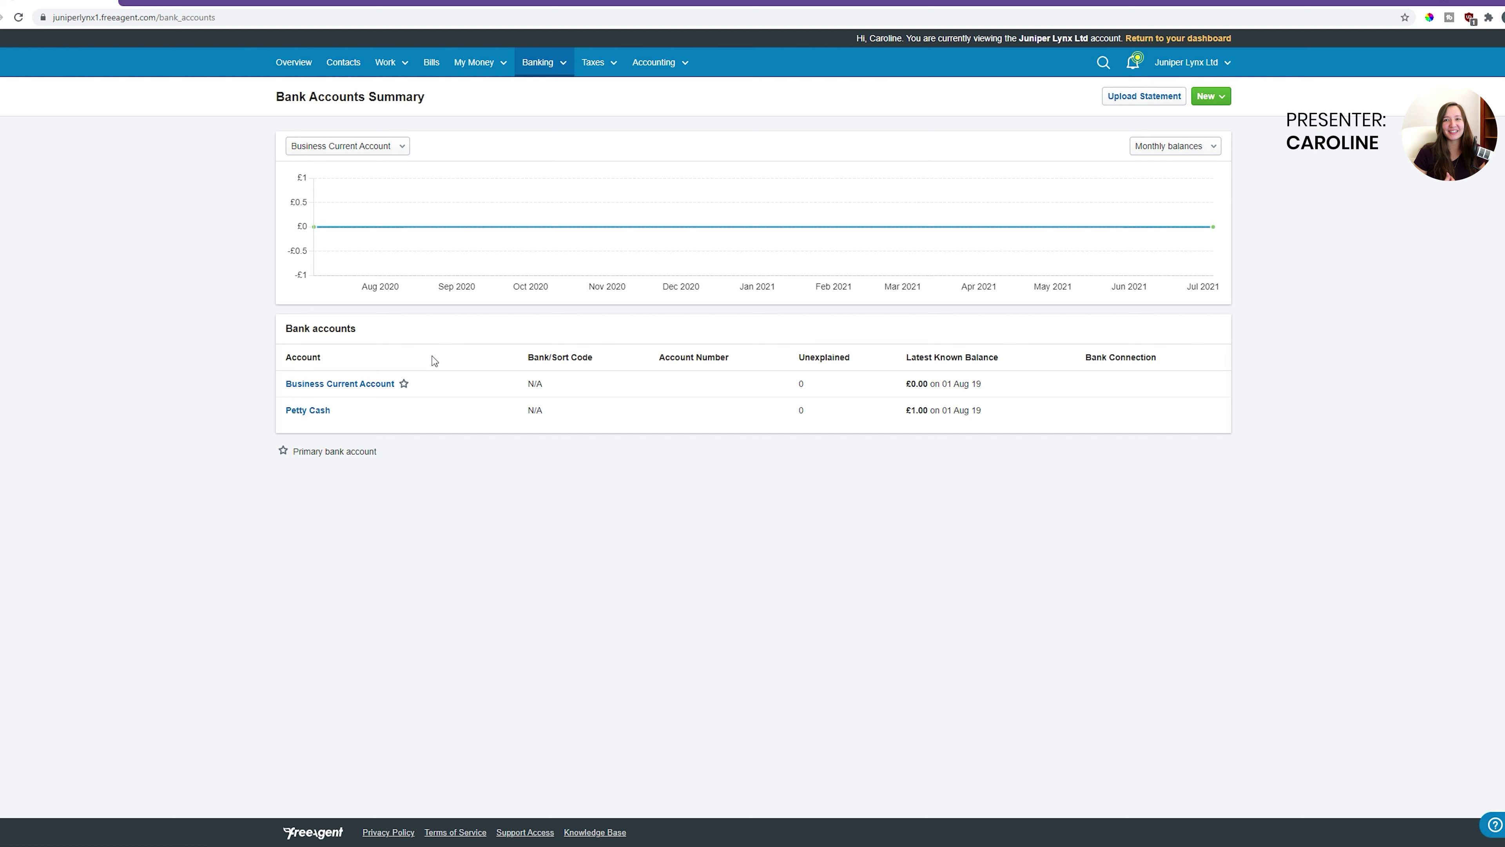
pyautogui.click(496, 73)
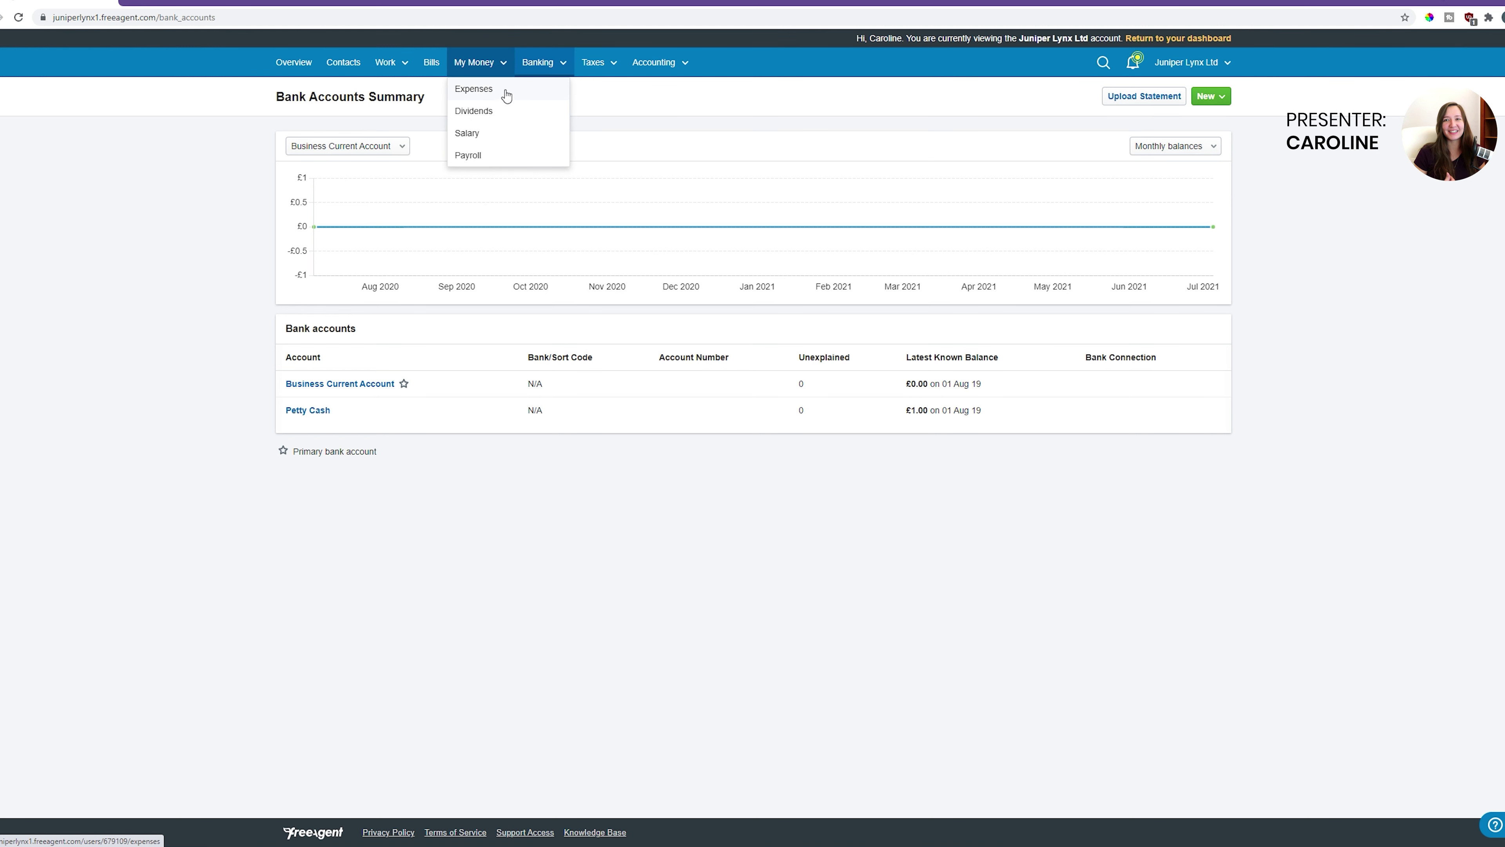
pyautogui.click(505, 90)
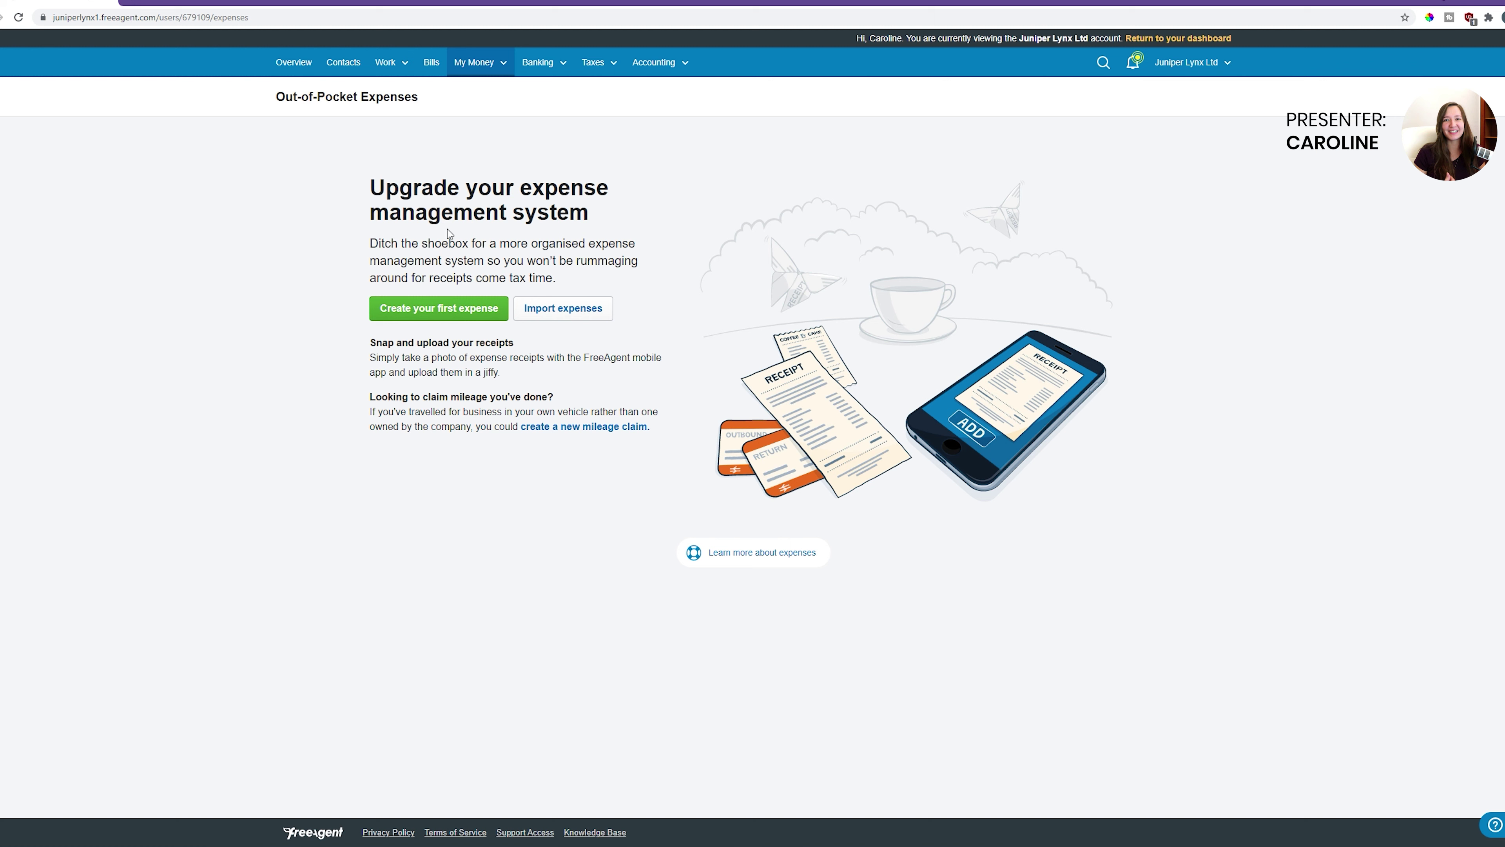
# Step: Start a new out-of-pocket expense from the empty expenses list
pyautogui.moveTo(632, 316); pyautogui.dragTo(523, 310)
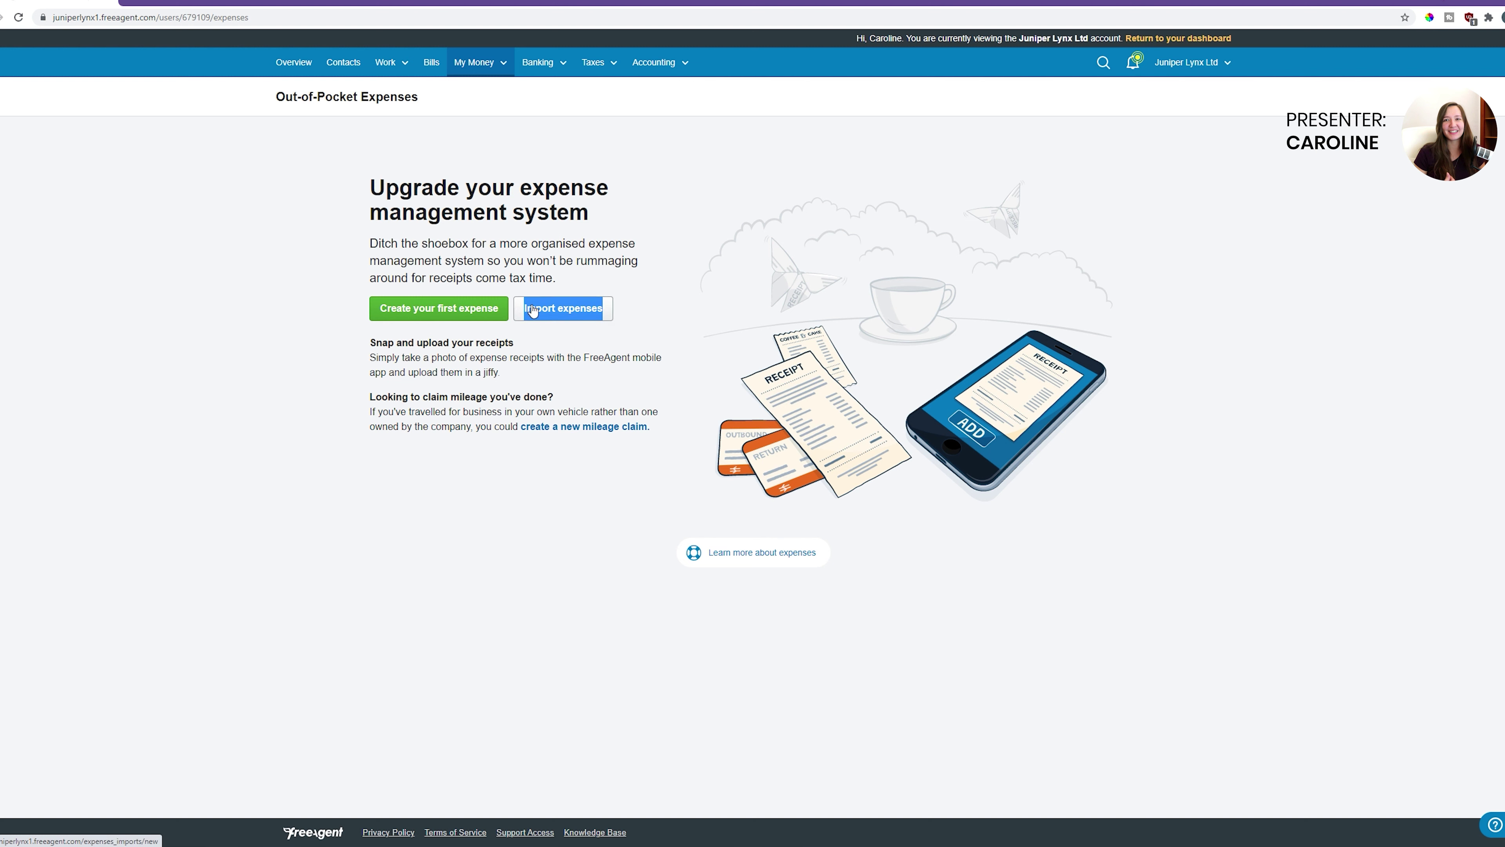
pyautogui.click(461, 277)
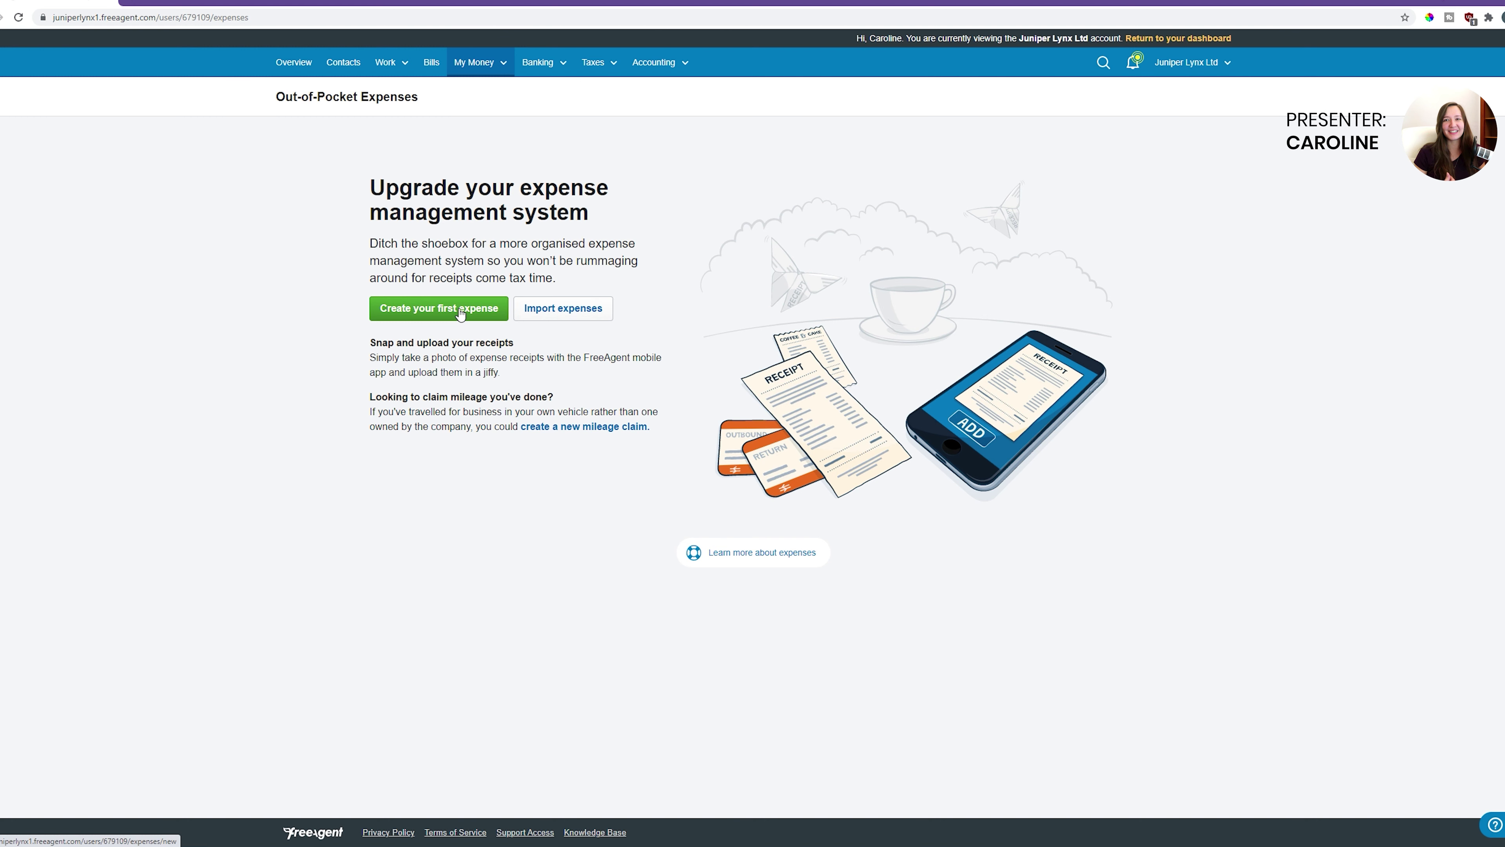
pyautogui.click(461, 310)
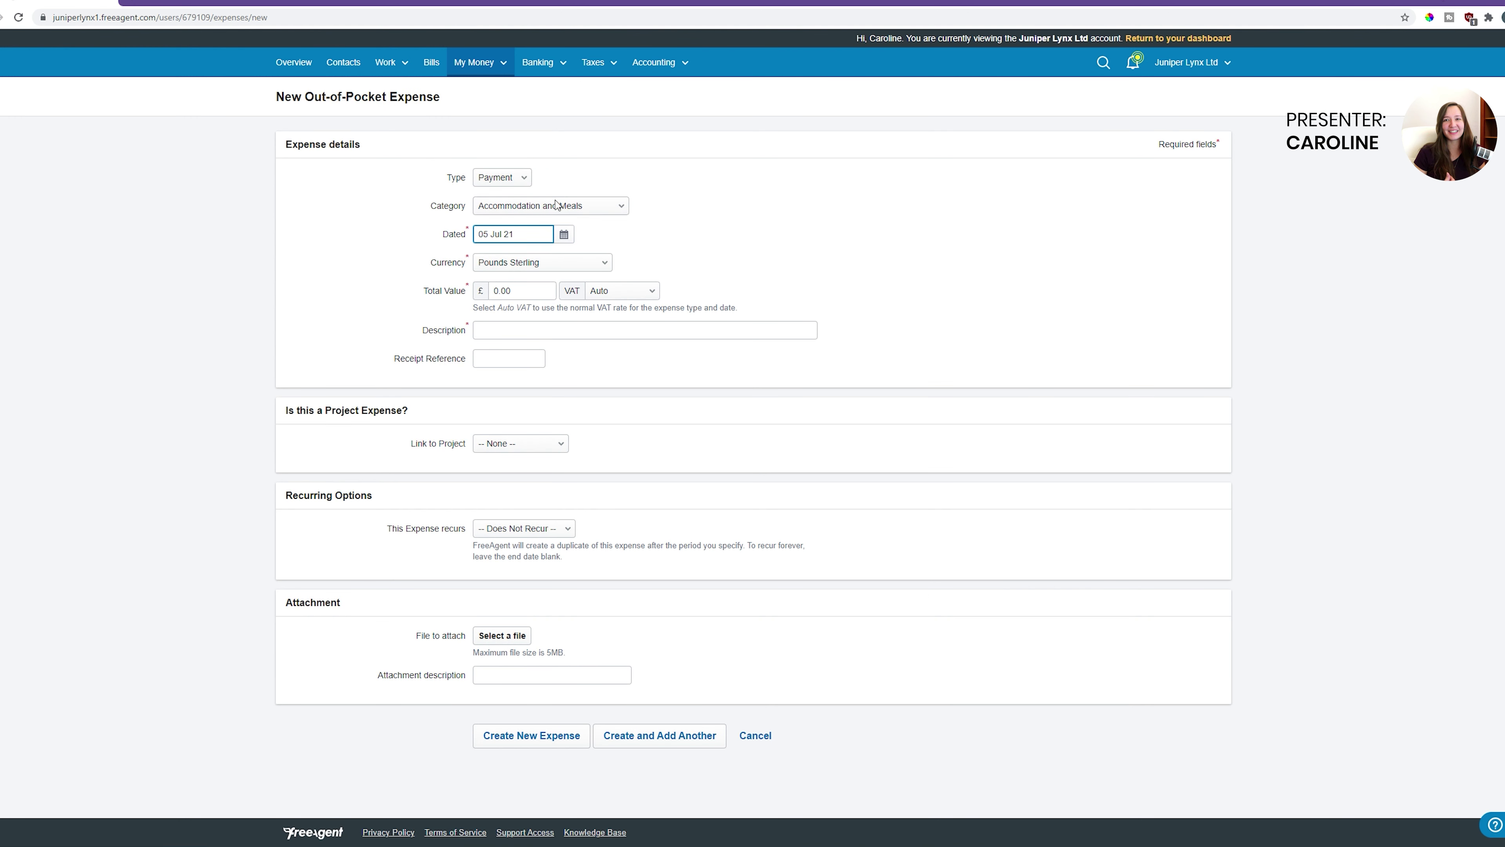
# Step: Leave the new expense's type as Payment rather than Refund
pyautogui.click(652, 205)
pyautogui.moveTo(443, 177); pyautogui.dragTo(468, 178)
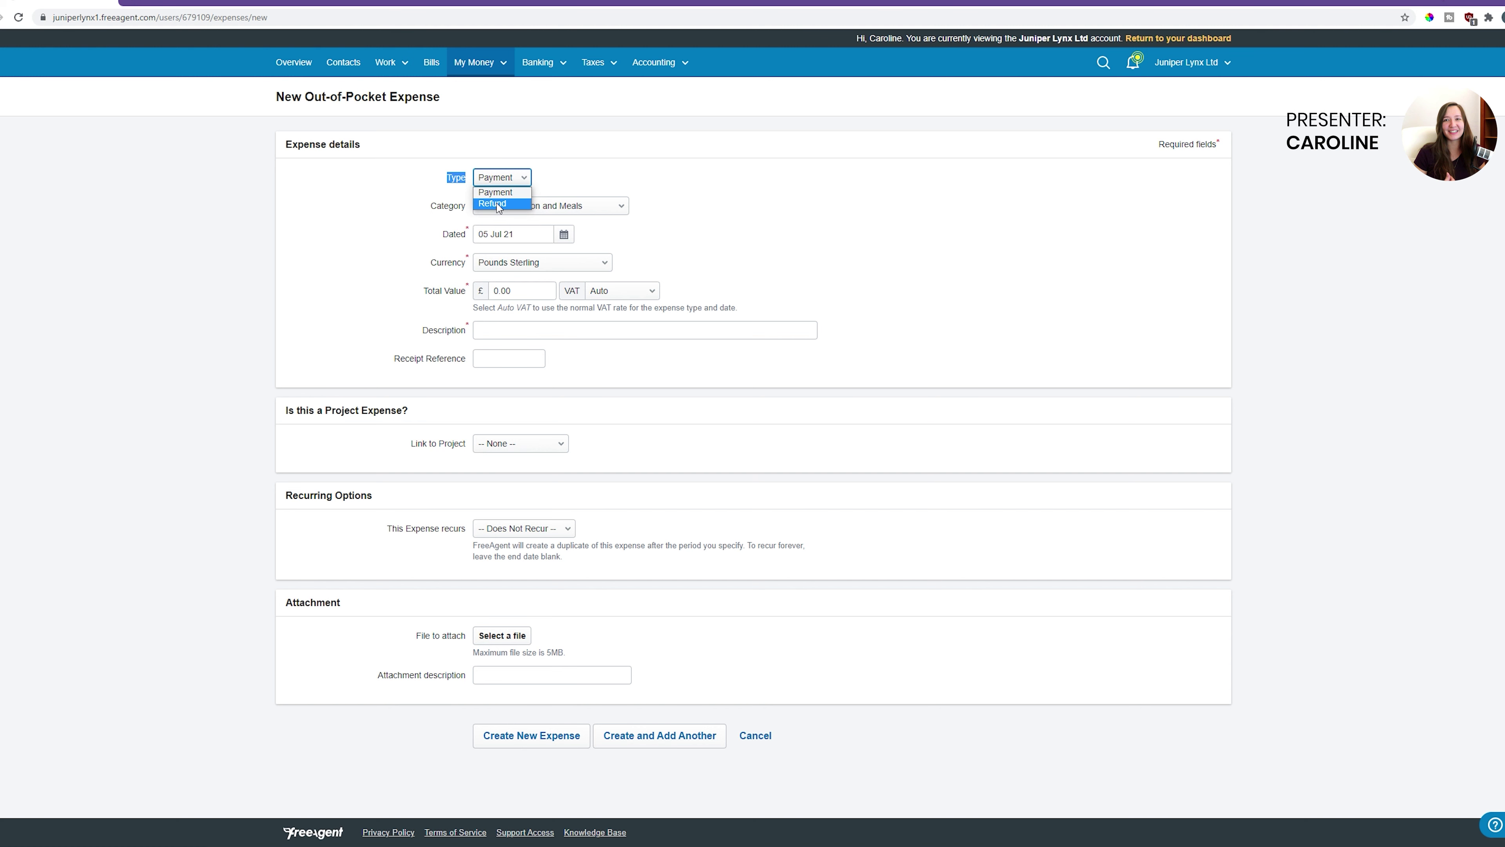
pyautogui.click(562, 176)
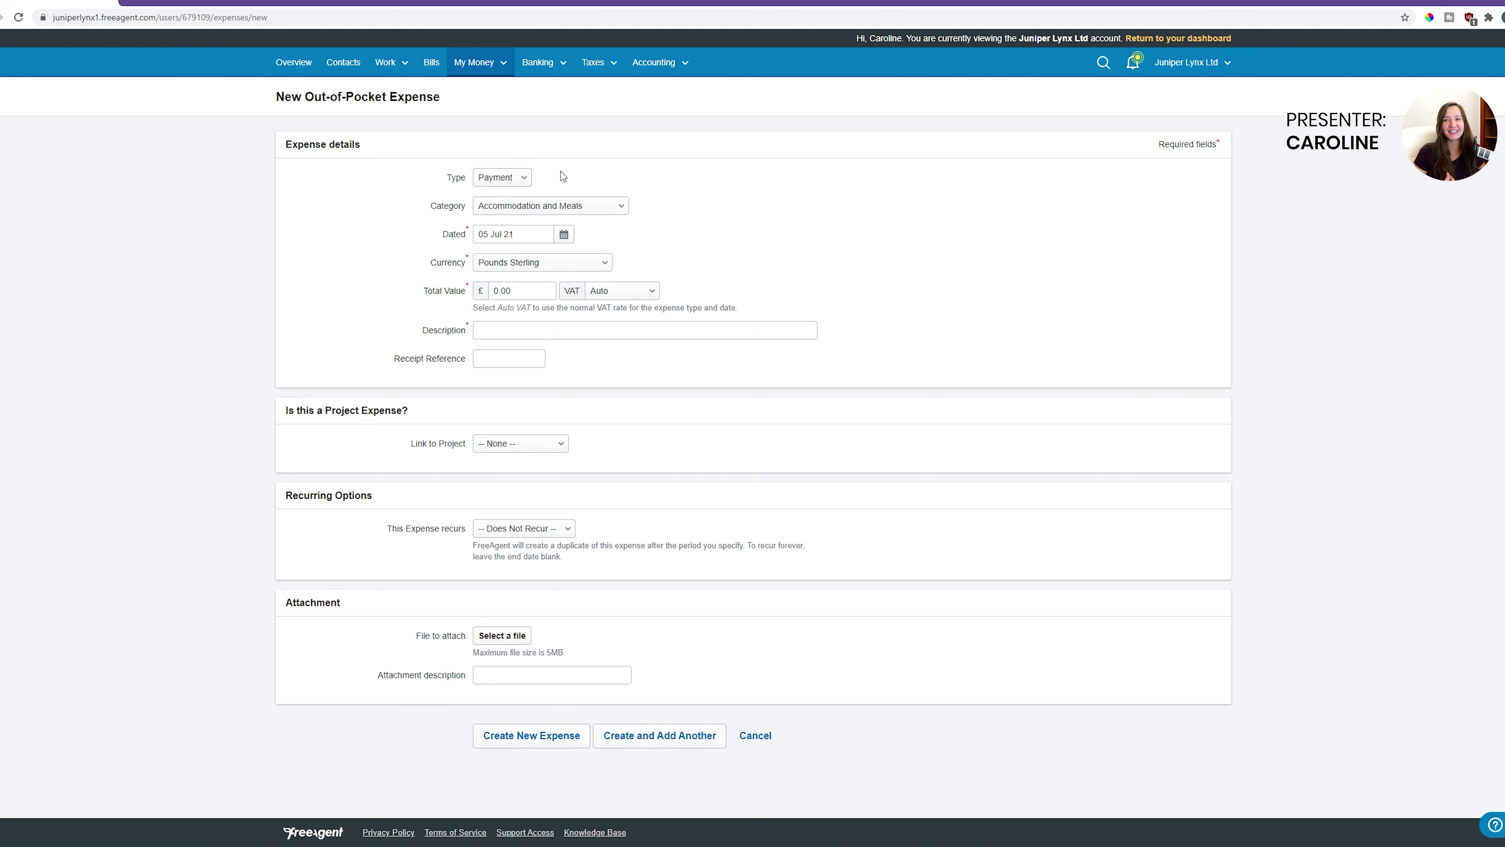
pyautogui.click(519, 175)
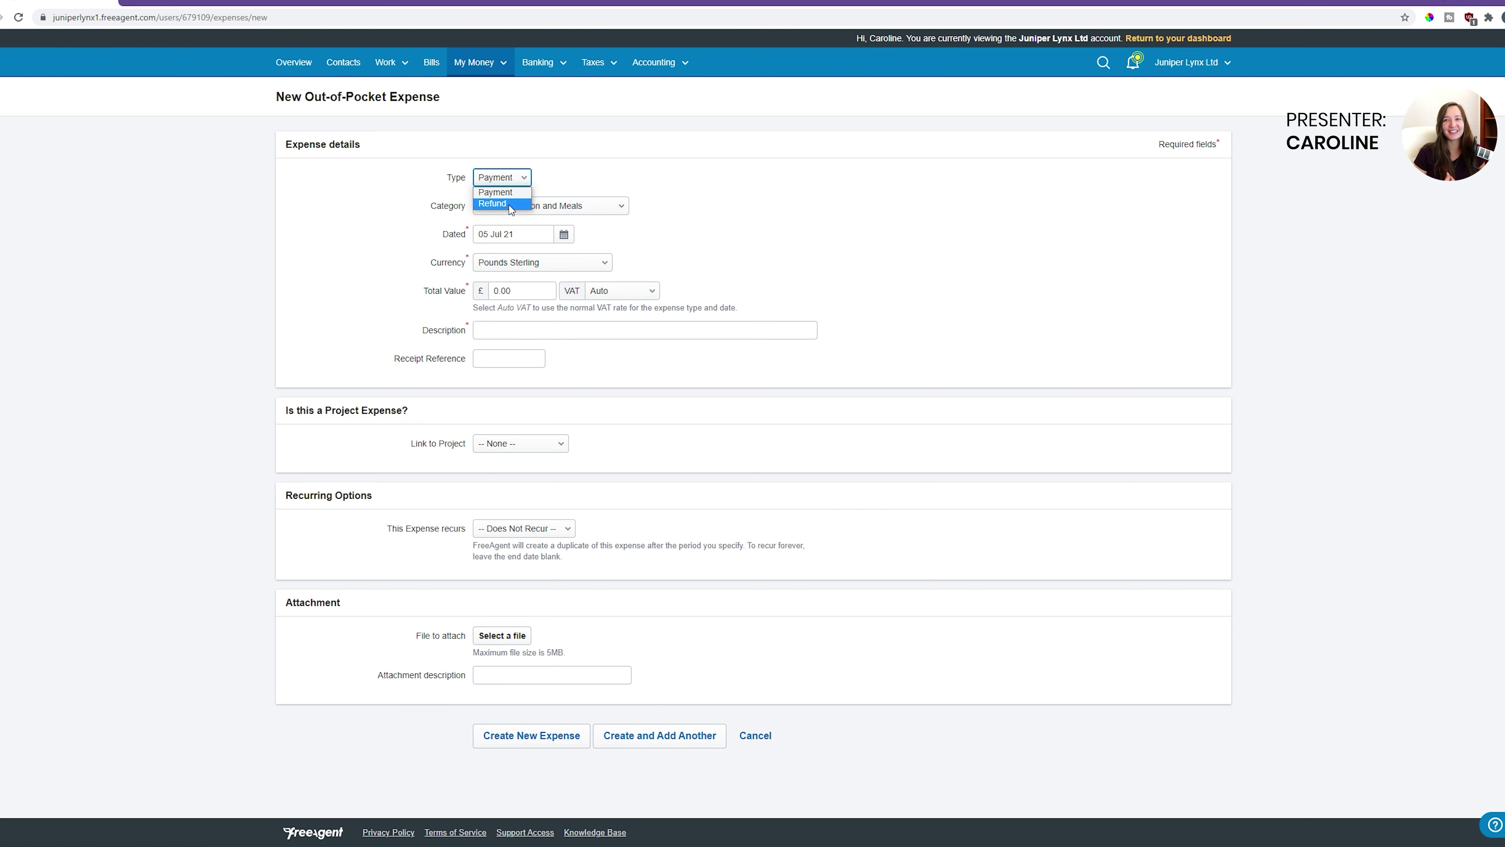
pyautogui.click(576, 167)
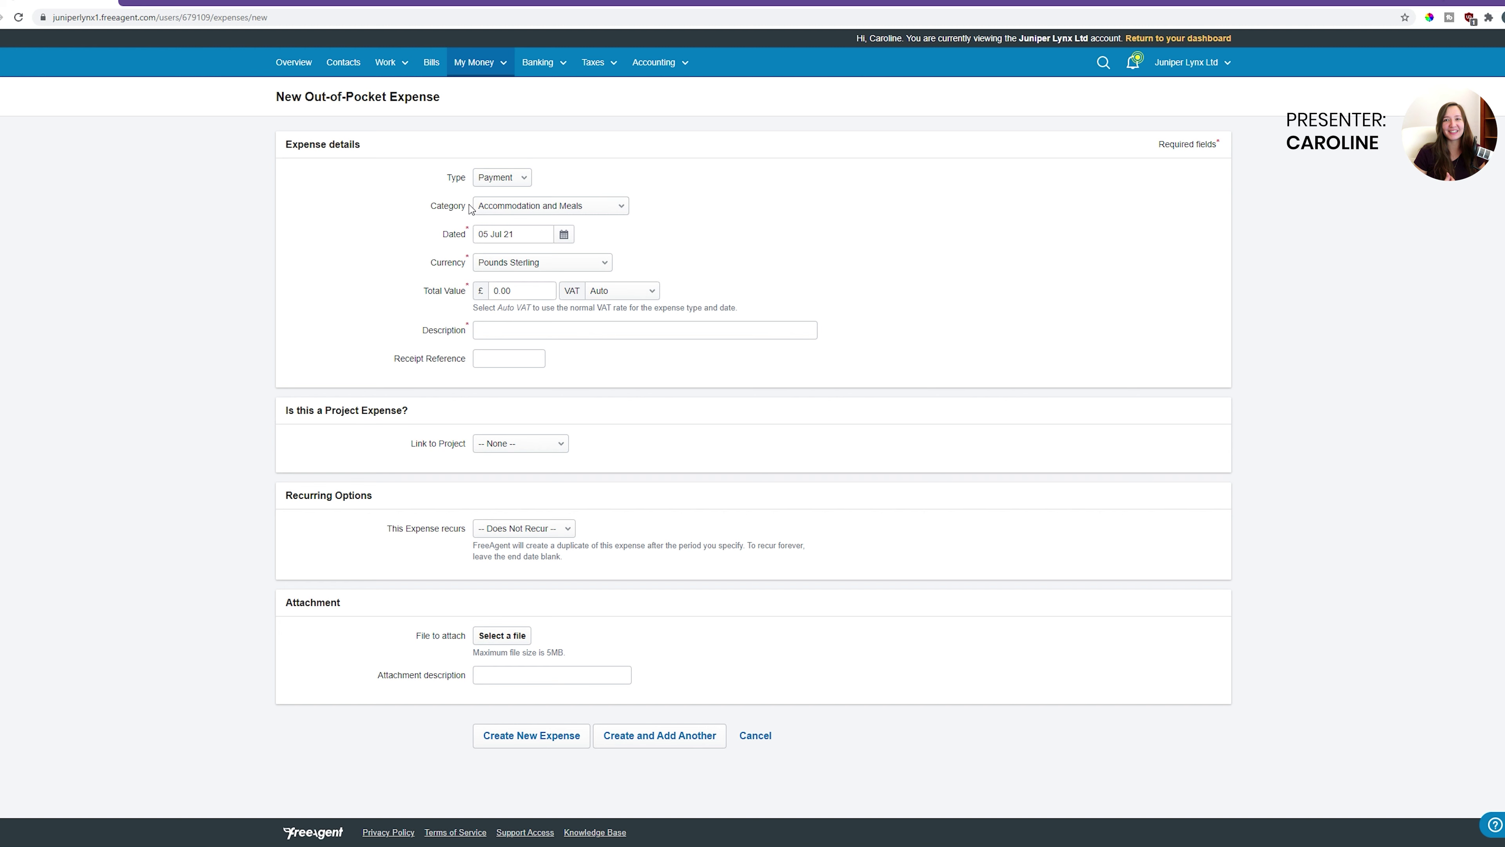
# Step: Set the expense category to Office Equipment
pyautogui.click(551, 206)
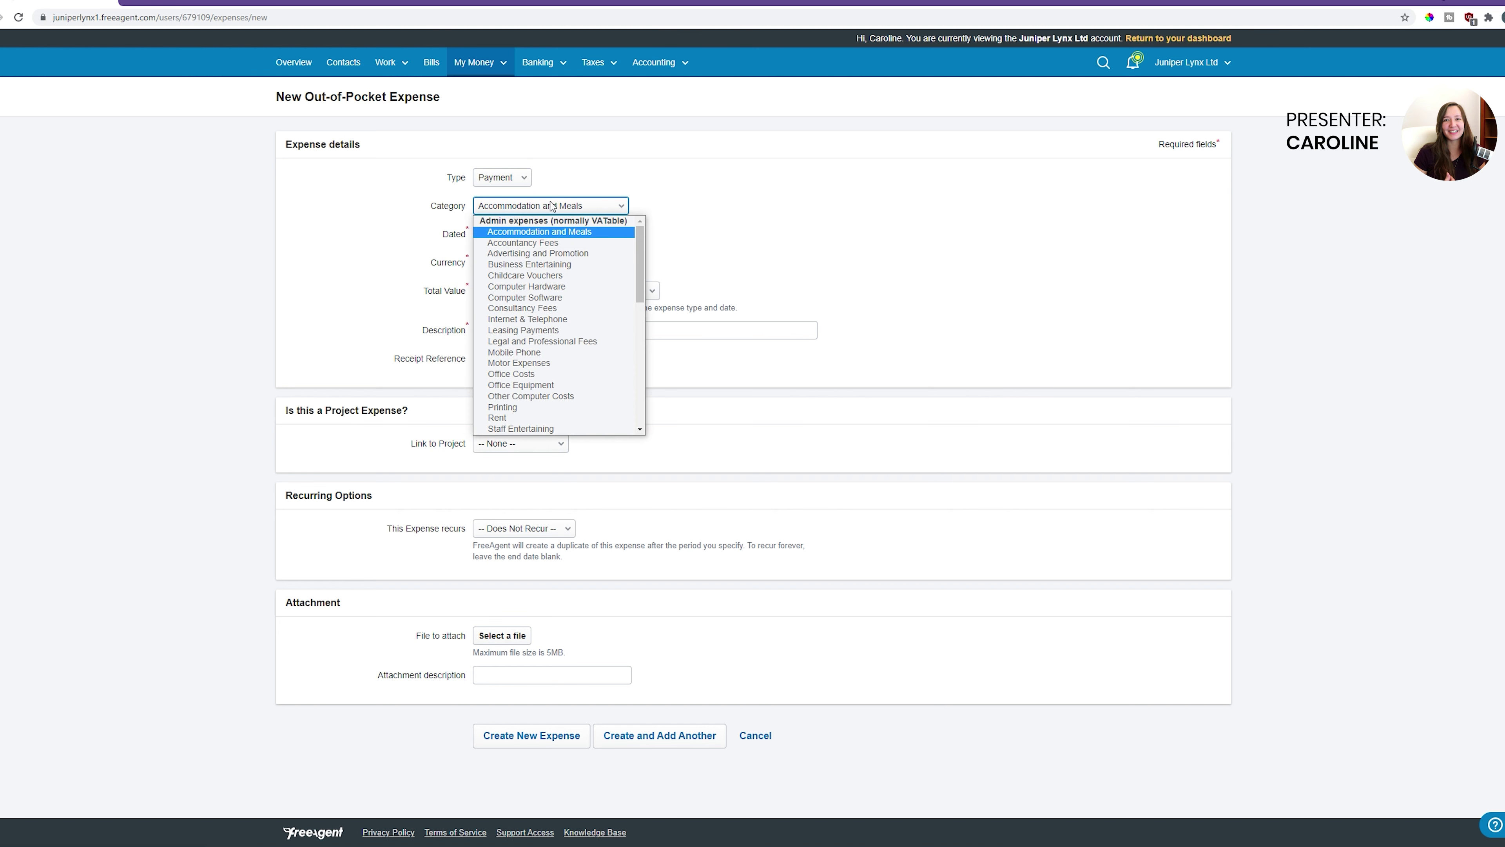
pyautogui.moveTo(641, 254); pyautogui.dragTo(646, 328)
pyautogui.scroll(5, 642, 308)
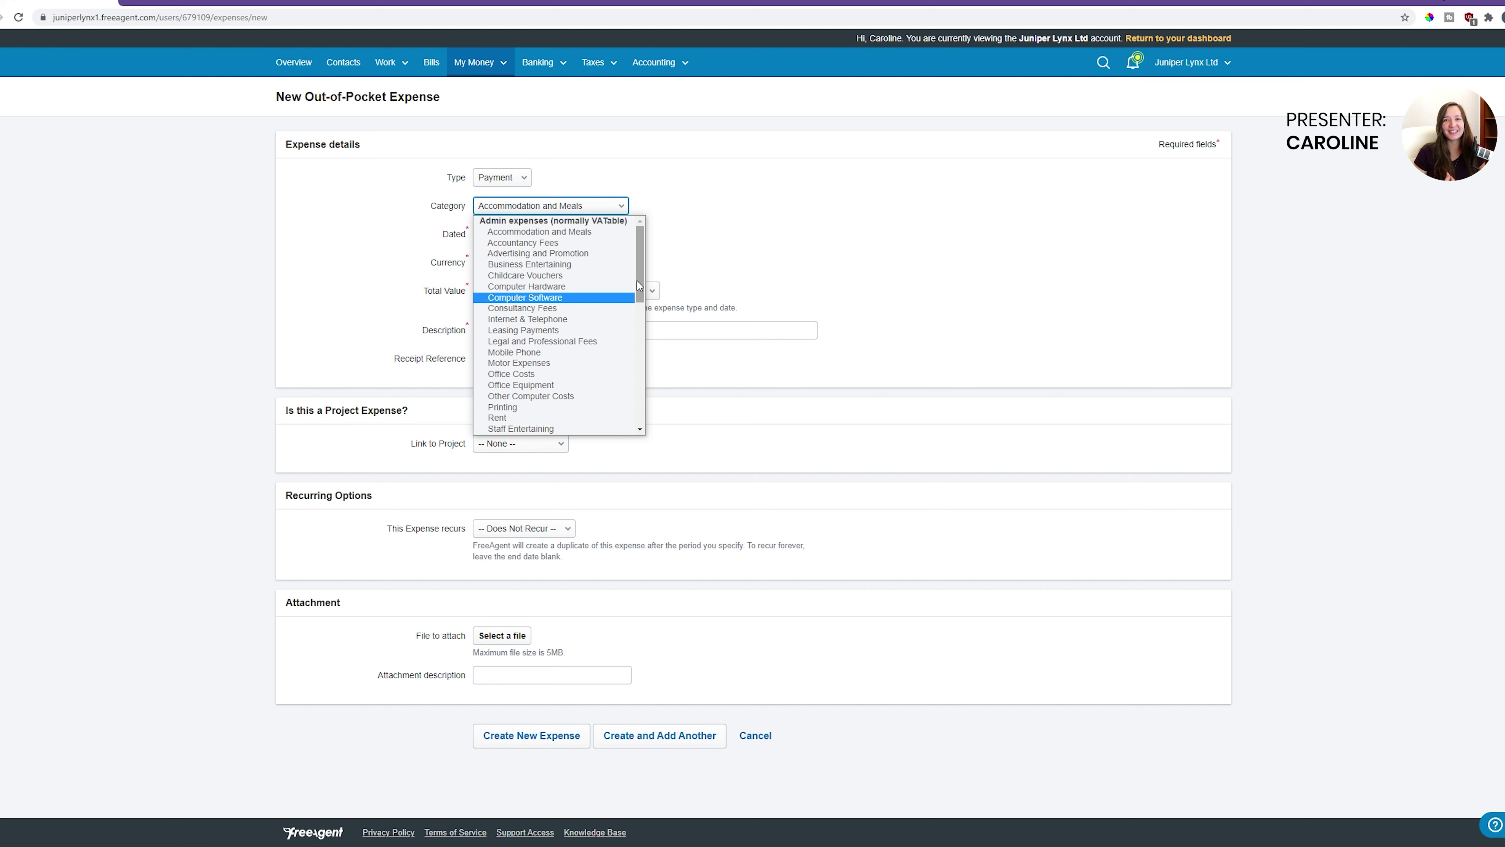
pyautogui.scroll(-3, 643, 275)
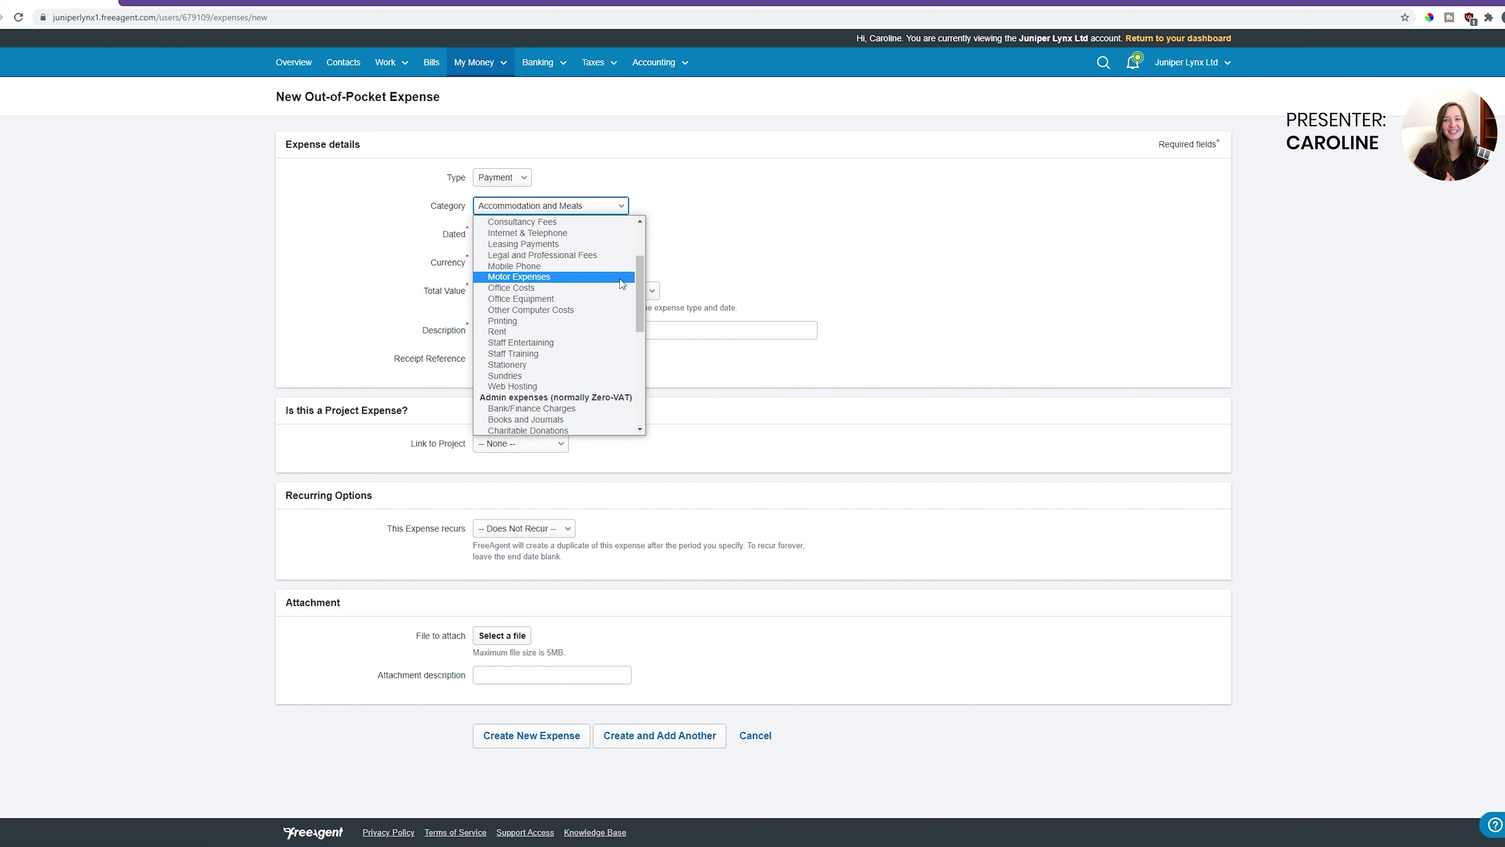
pyautogui.scroll(3, 622, 283)
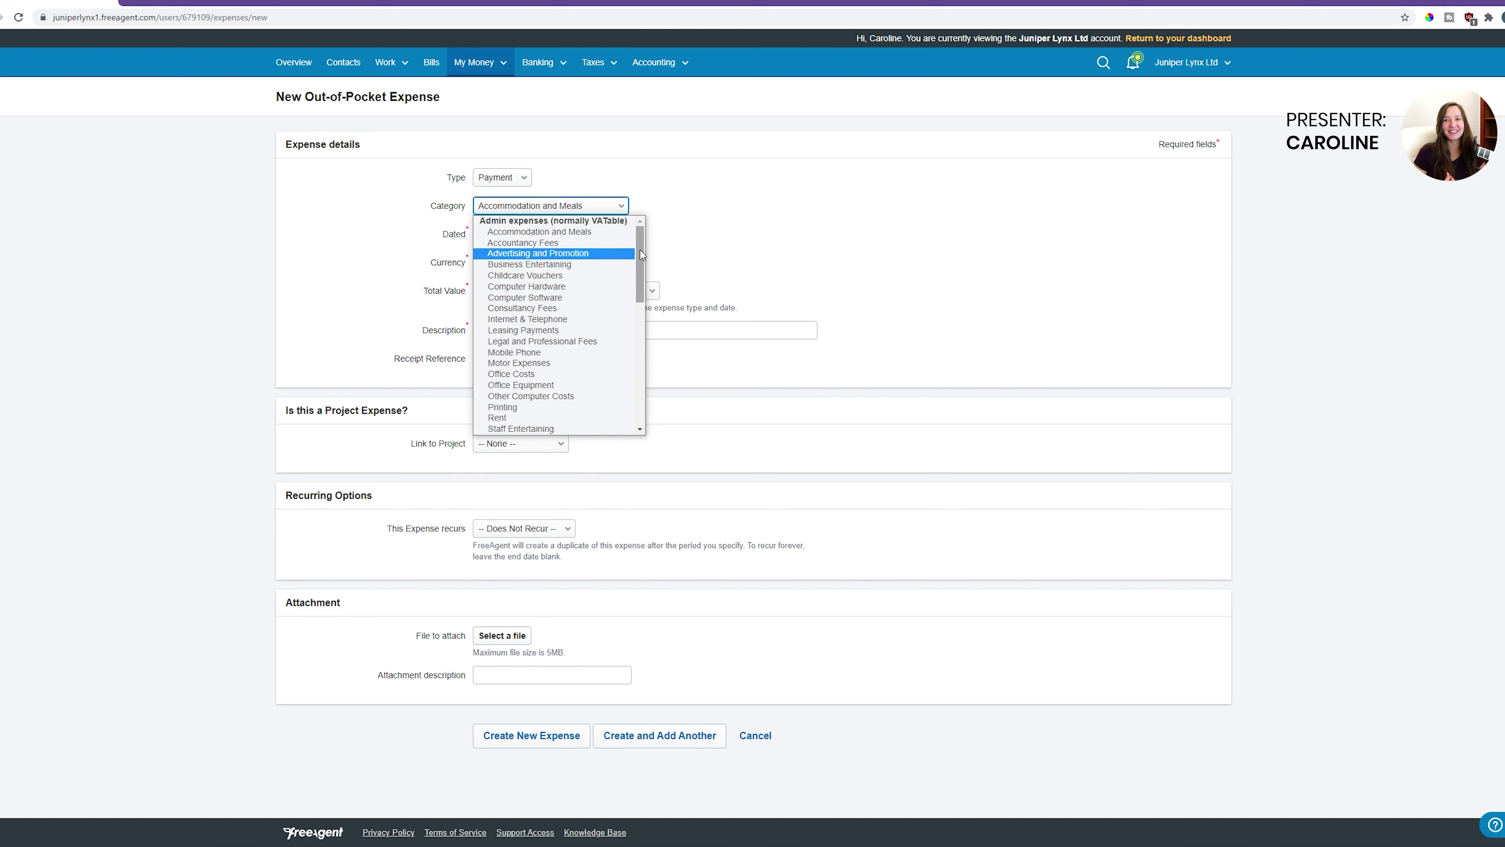
pyautogui.click(532, 386)
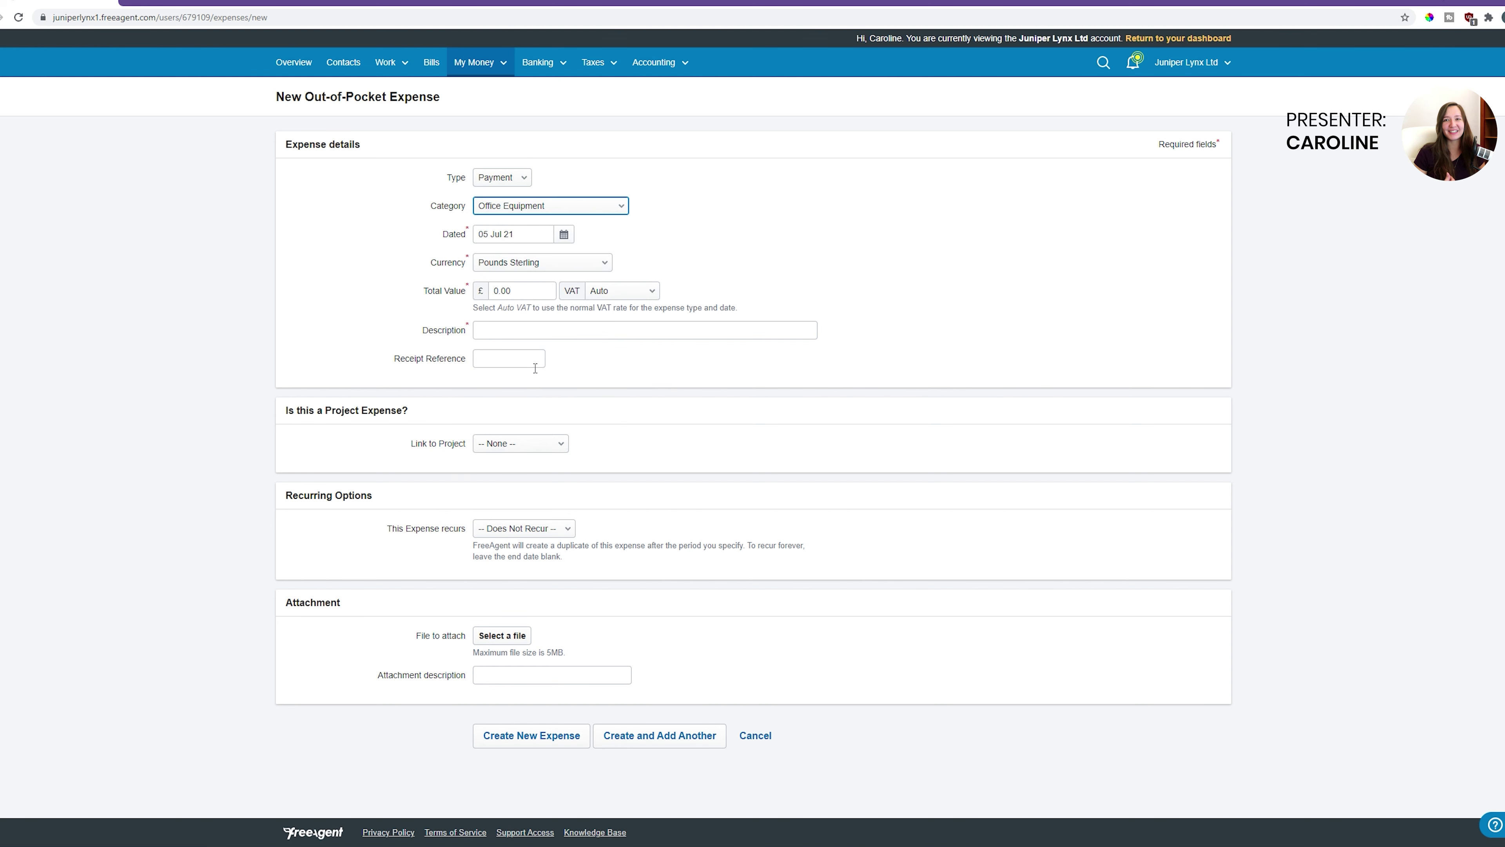
# Step: Date the expense 01 Jul 21 and keep Pounds Sterling as the currency
pyautogui.click(564, 234)
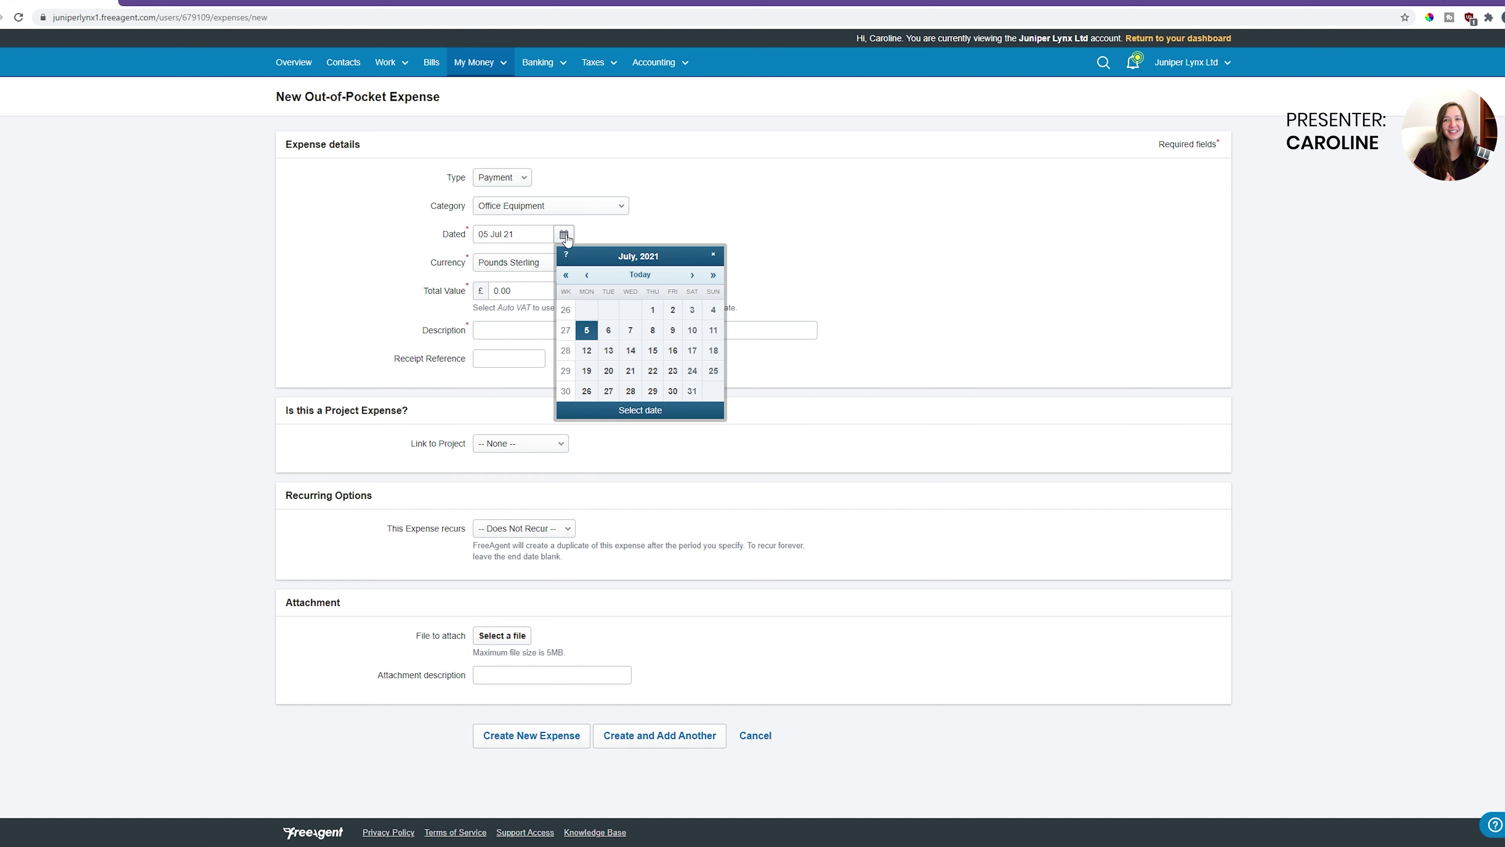
pyautogui.click(653, 310)
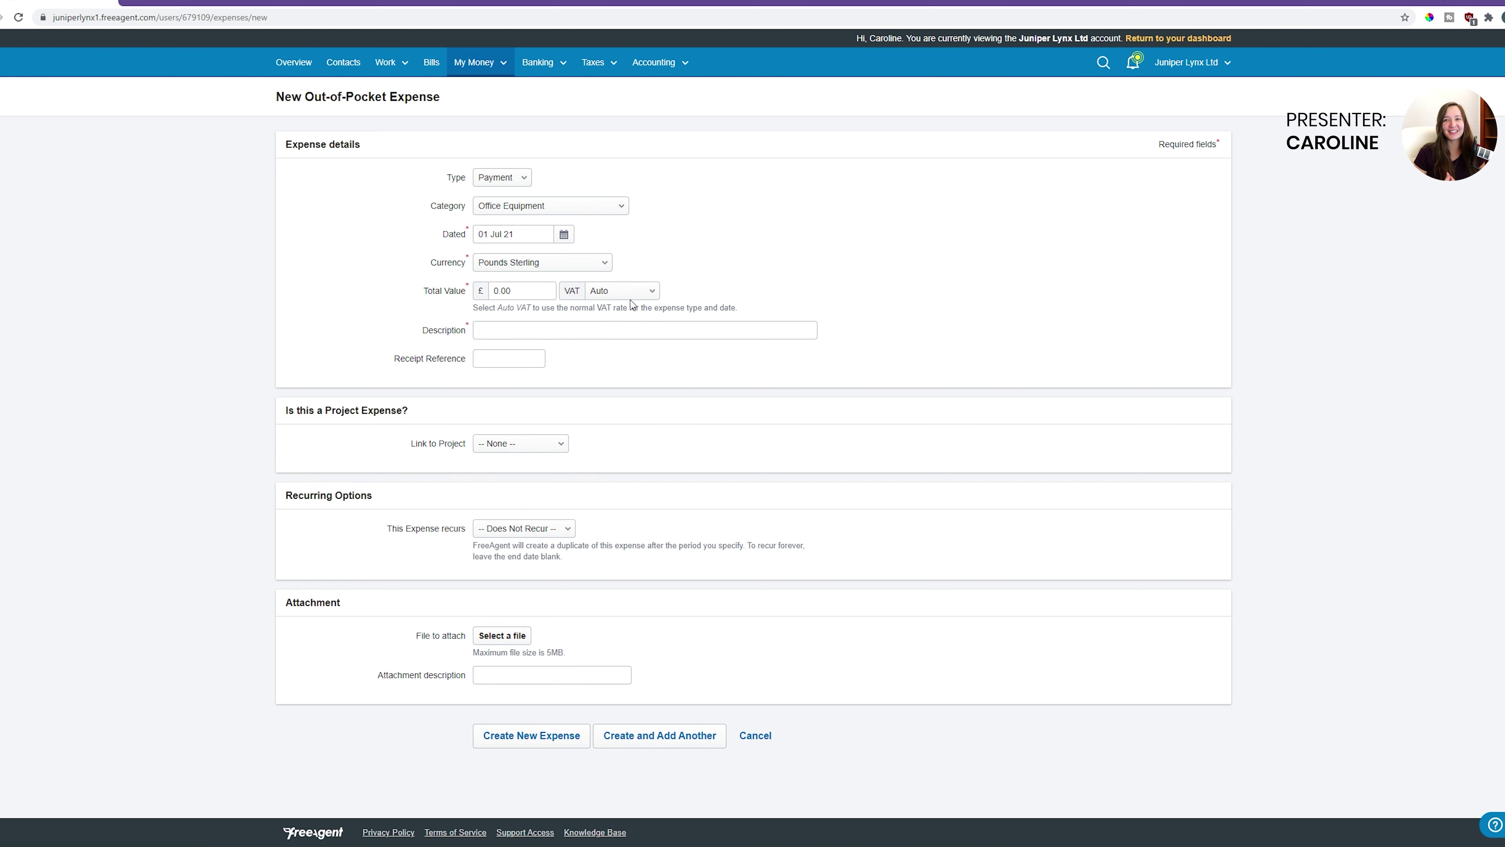
pyautogui.click(543, 266)
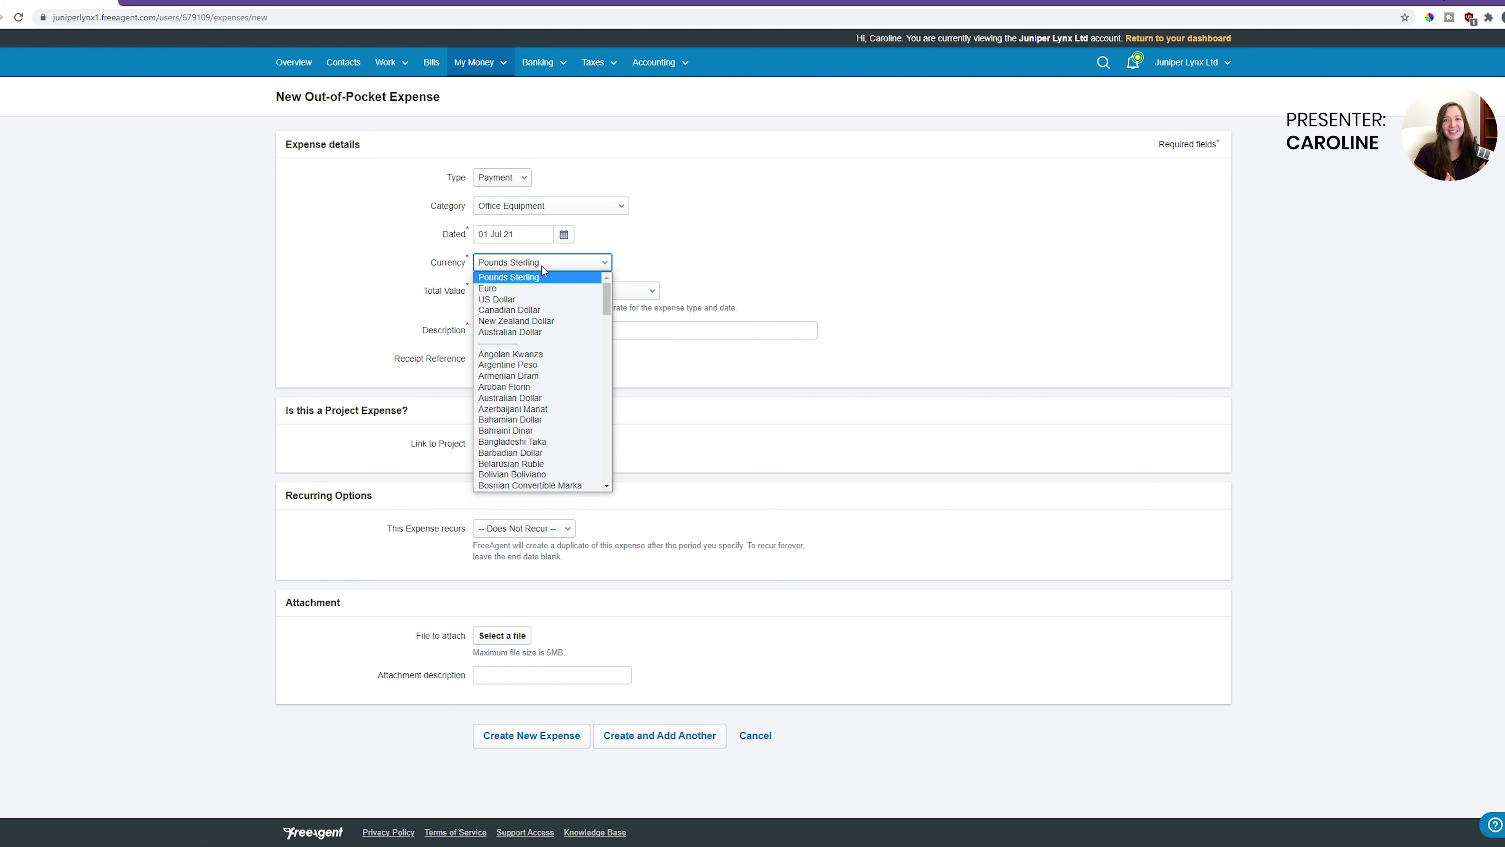
pyautogui.scroll(-6, 525, 386)
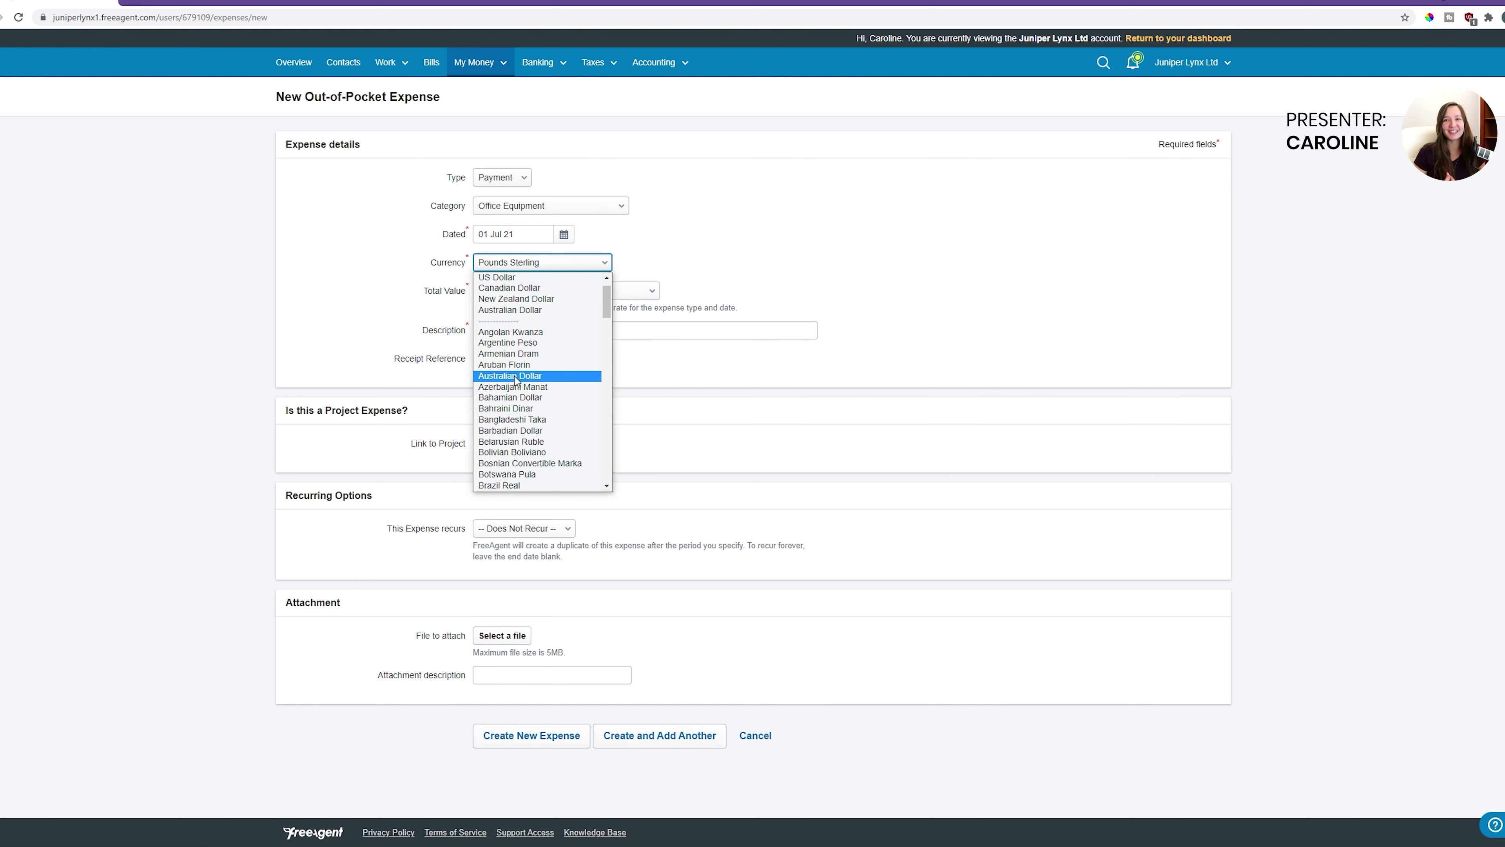
pyautogui.scroll(6, 524, 392)
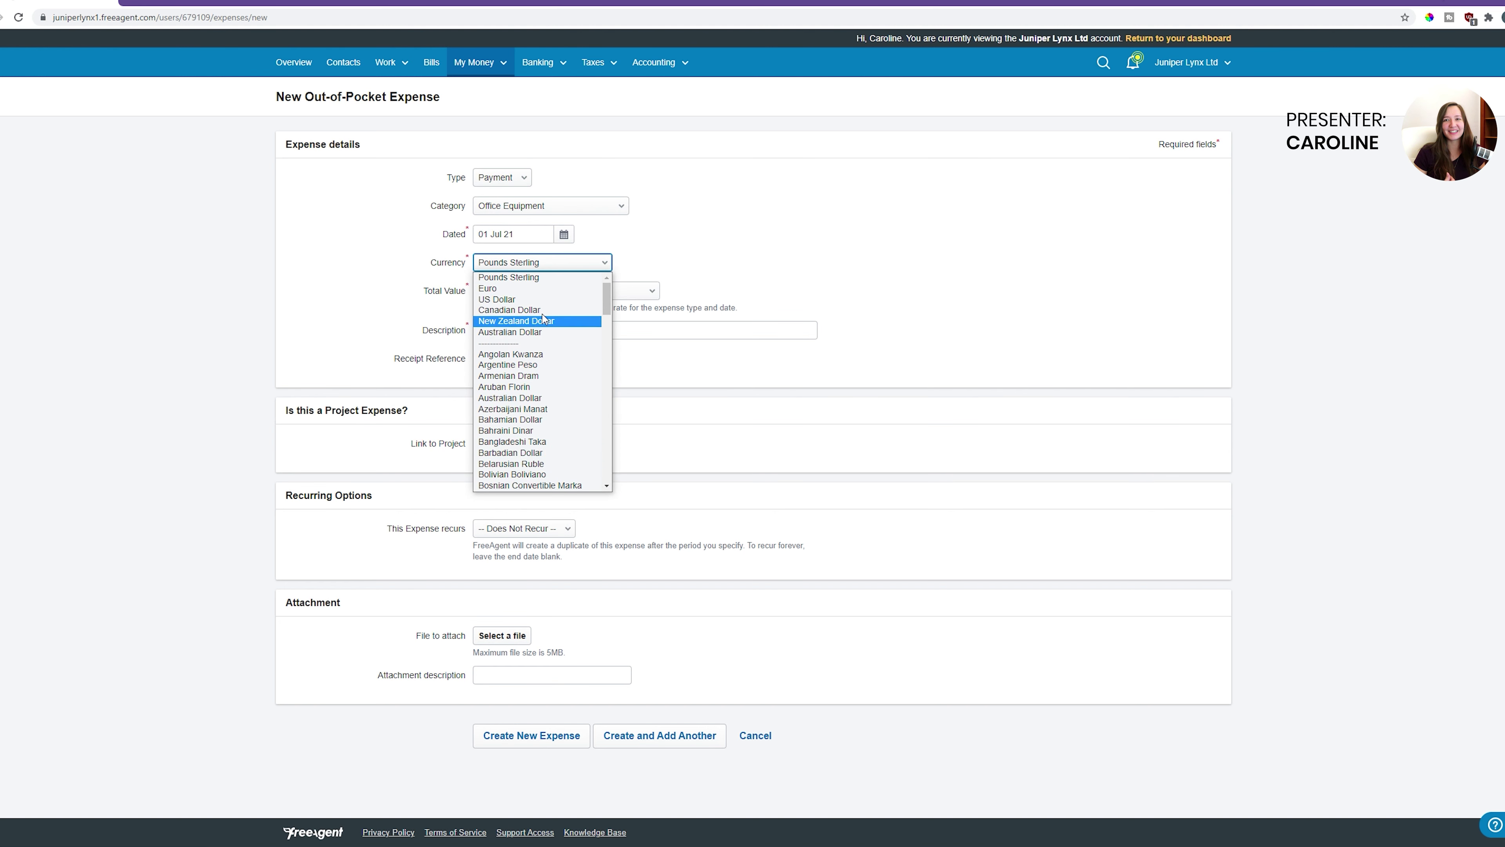
pyautogui.click(660, 252)
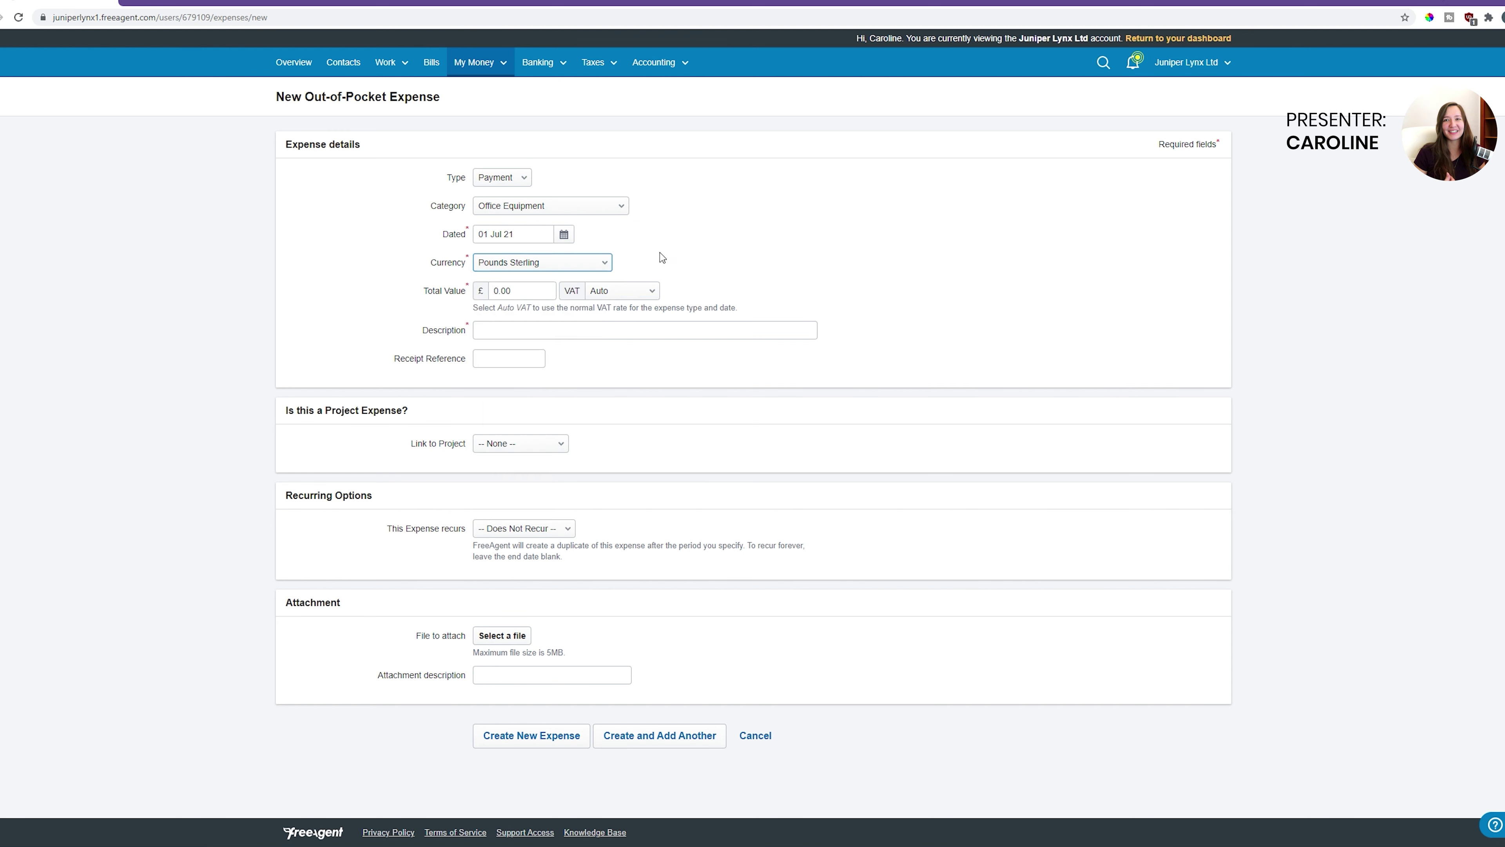
pyautogui.click(521, 262)
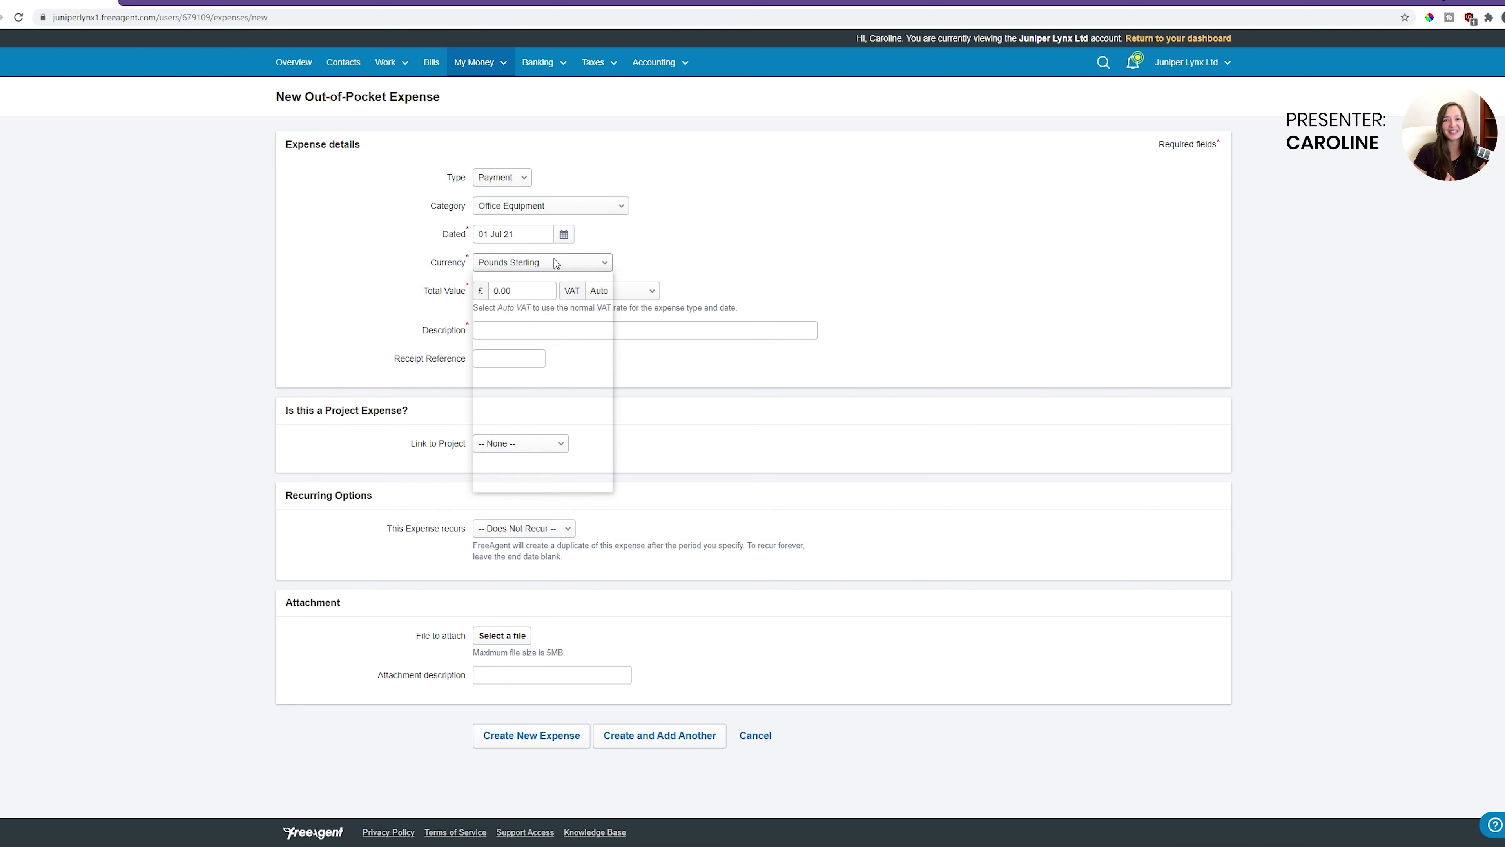
pyautogui.click(629, 258)
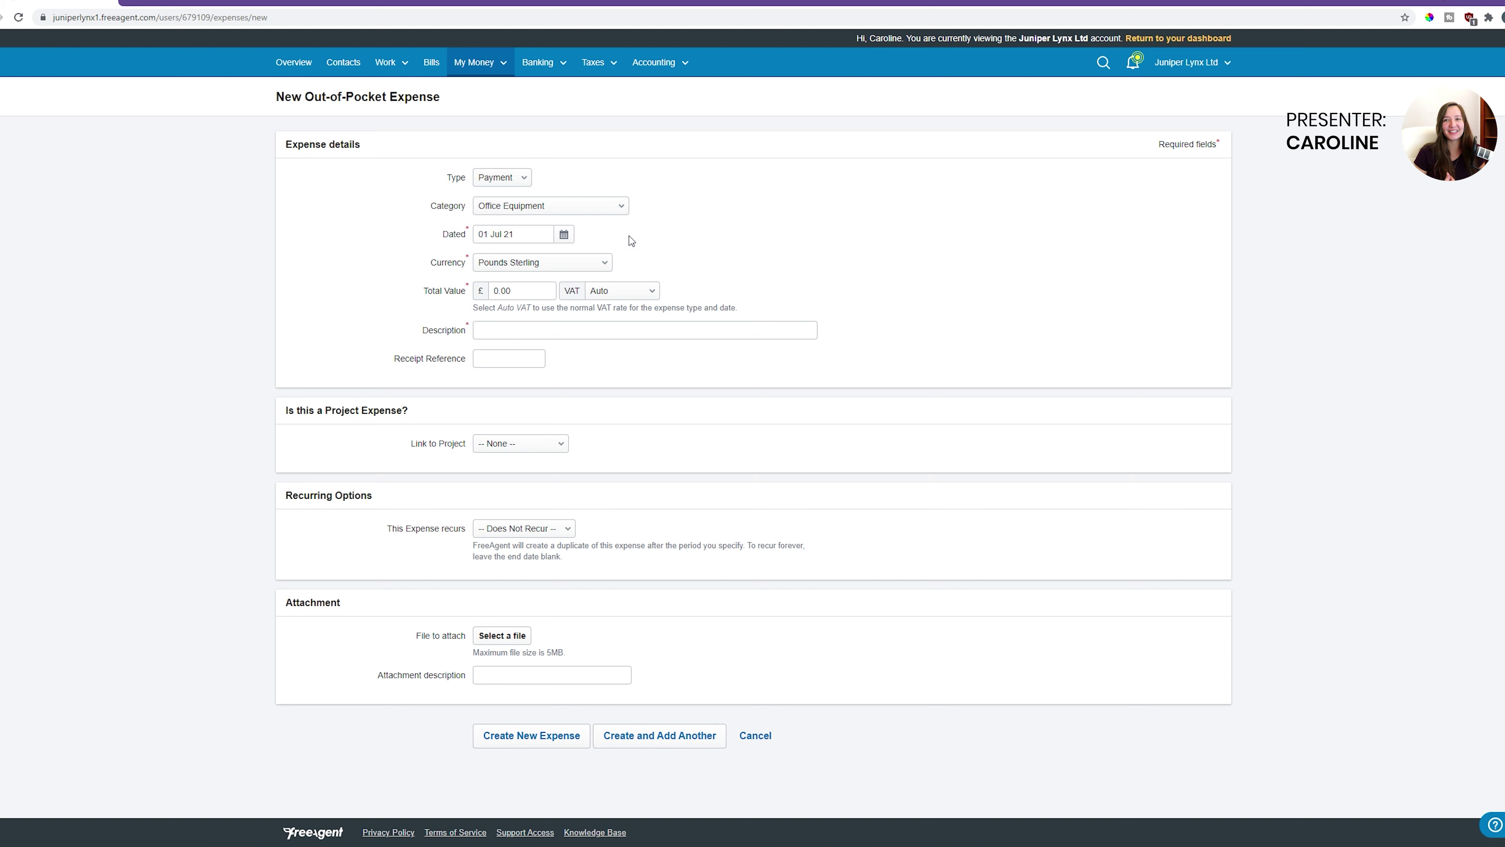
# Step: Enter a total value of 42.00, keeping Office Equipment as the category
pyautogui.press('Tab')
pyautogui.write('42.00')
pyautogui.click(595, 206)
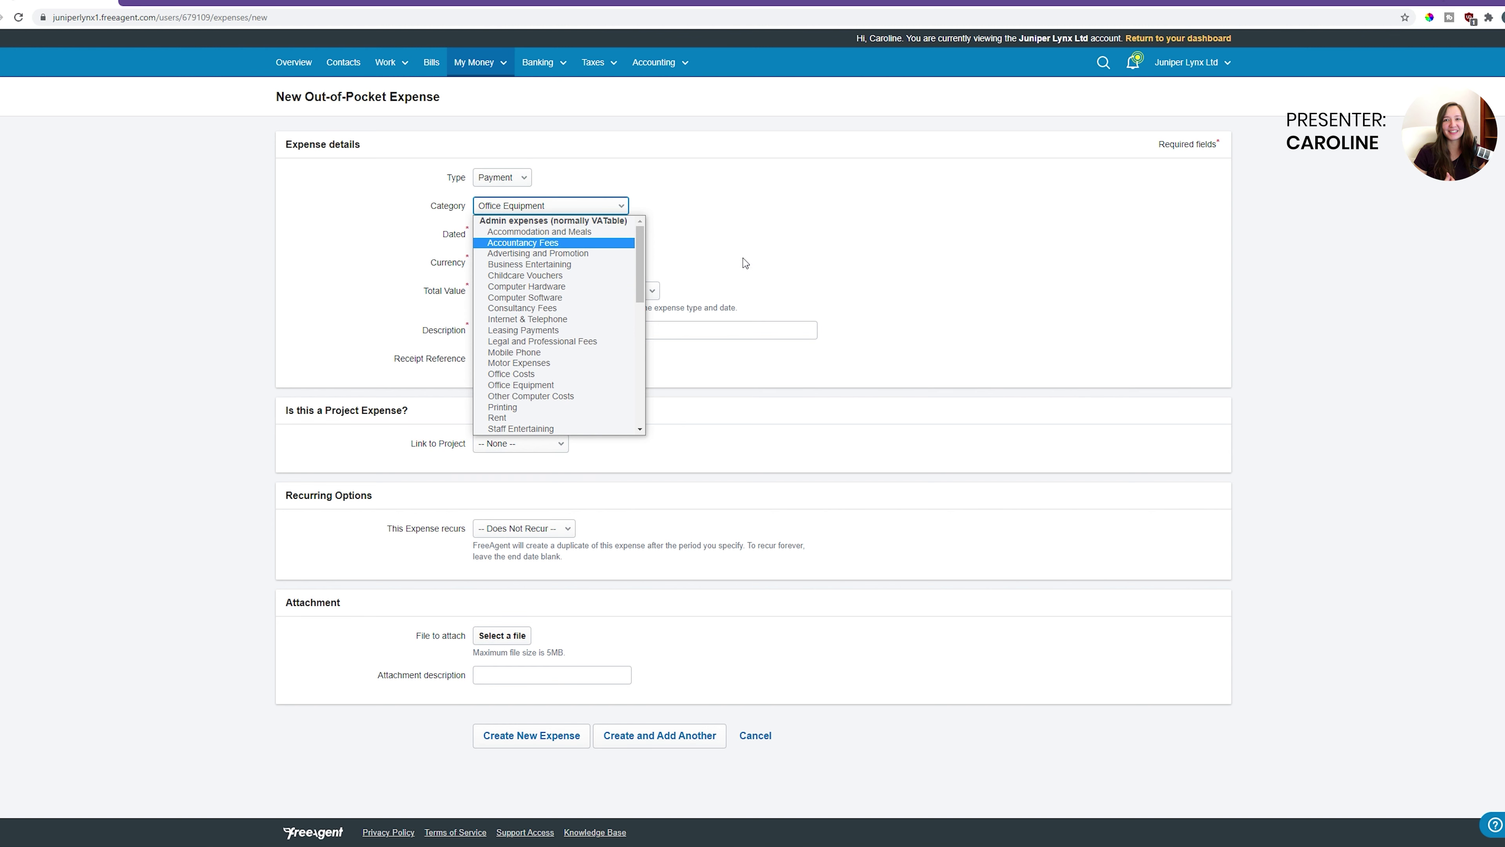
pyautogui.click(798, 278)
# Step: Describe the expense as 'Microphone' and check the available project options
pyautogui.click(593, 329)
pyautogui.write('Microphone')
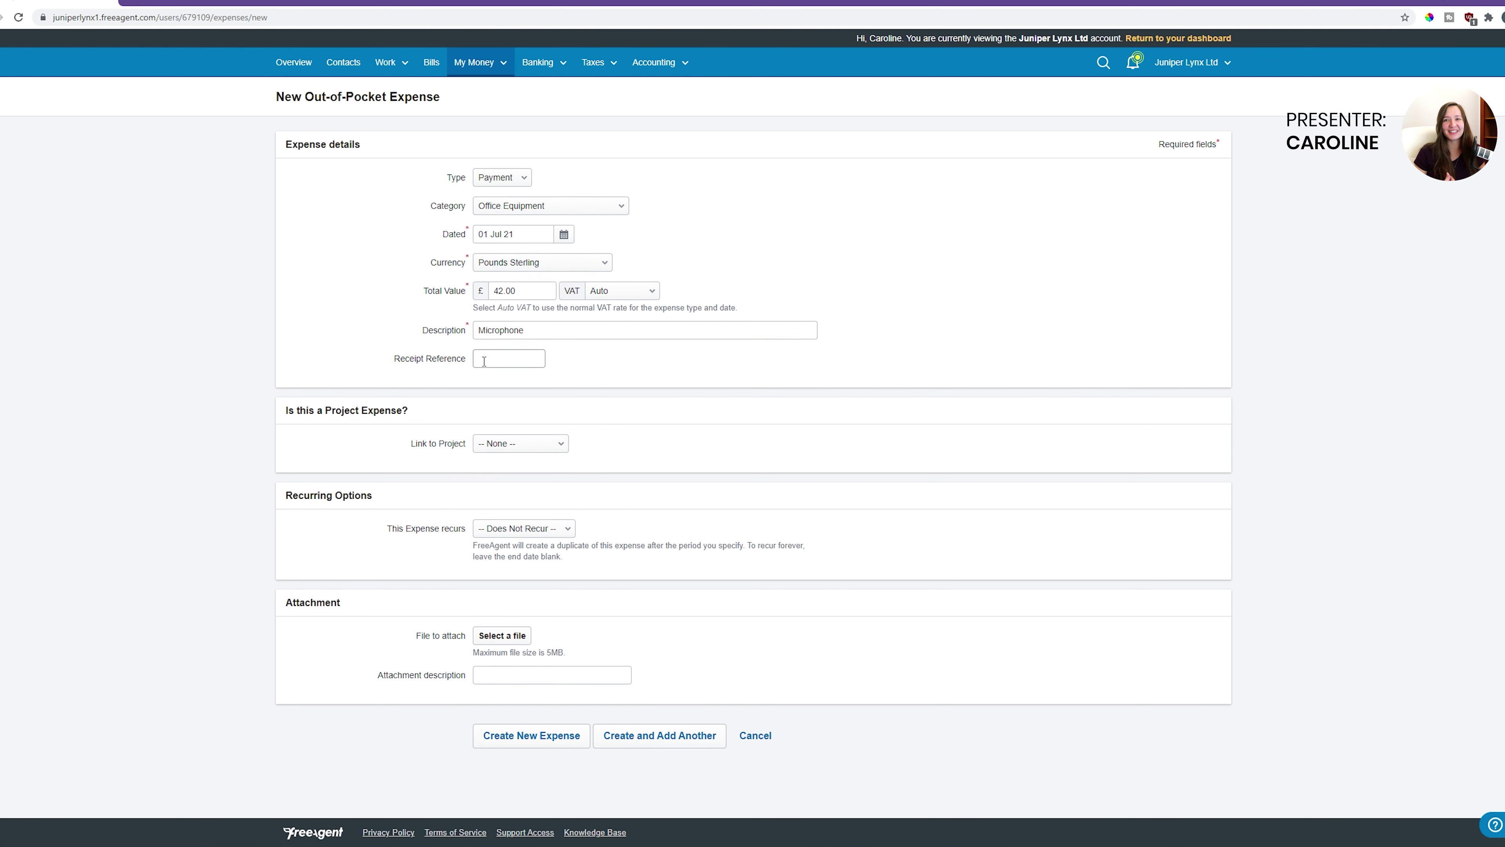
pyautogui.click(402, 335)
pyautogui.click(494, 379)
pyautogui.click(533, 443)
pyautogui.click(580, 436)
pyautogui.click(539, 443)
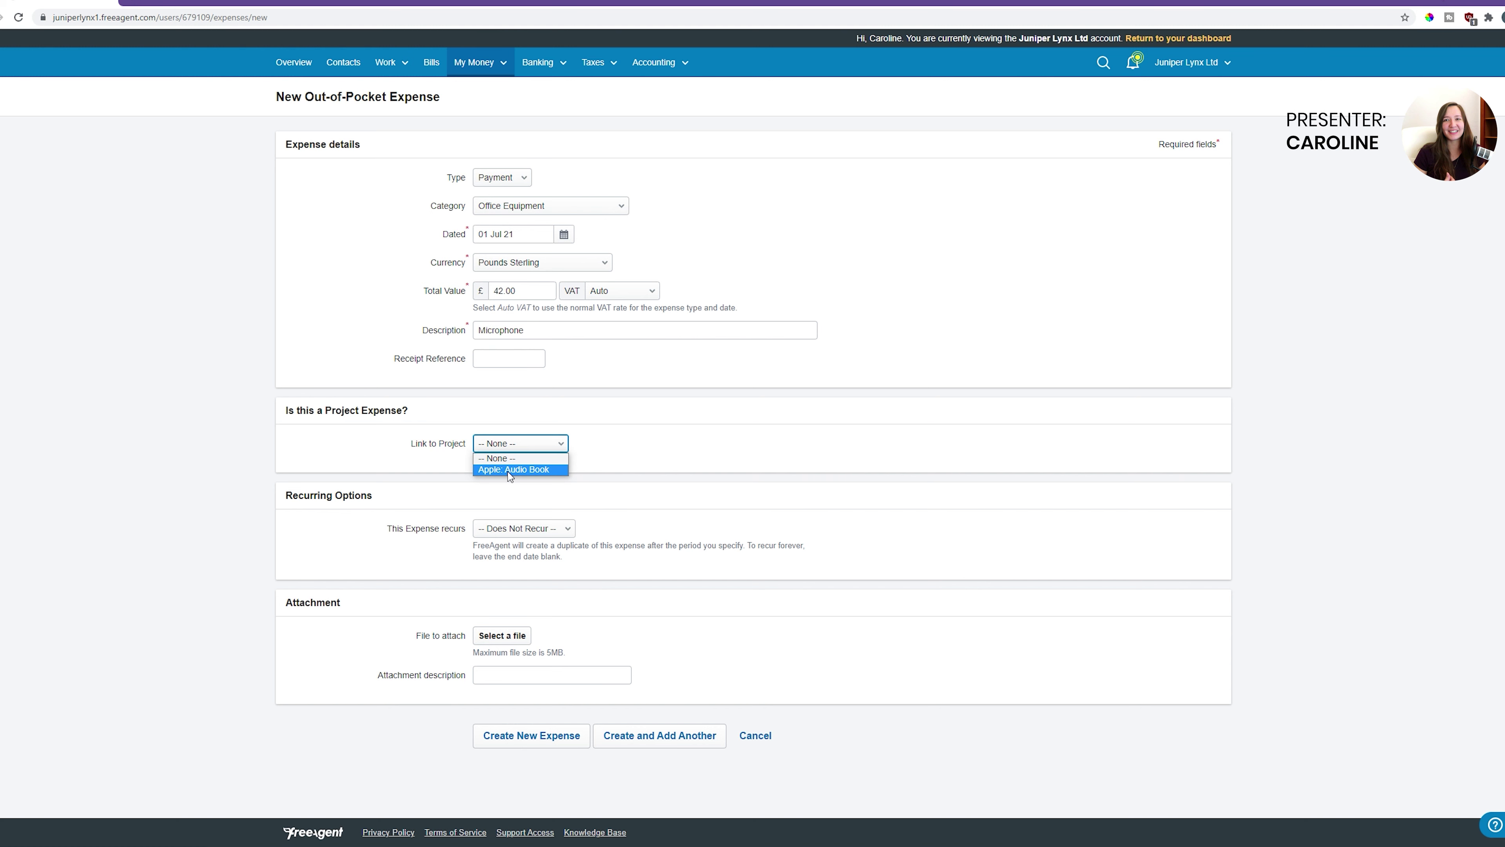
pyautogui.click(541, 469)
pyautogui.click(572, 472)
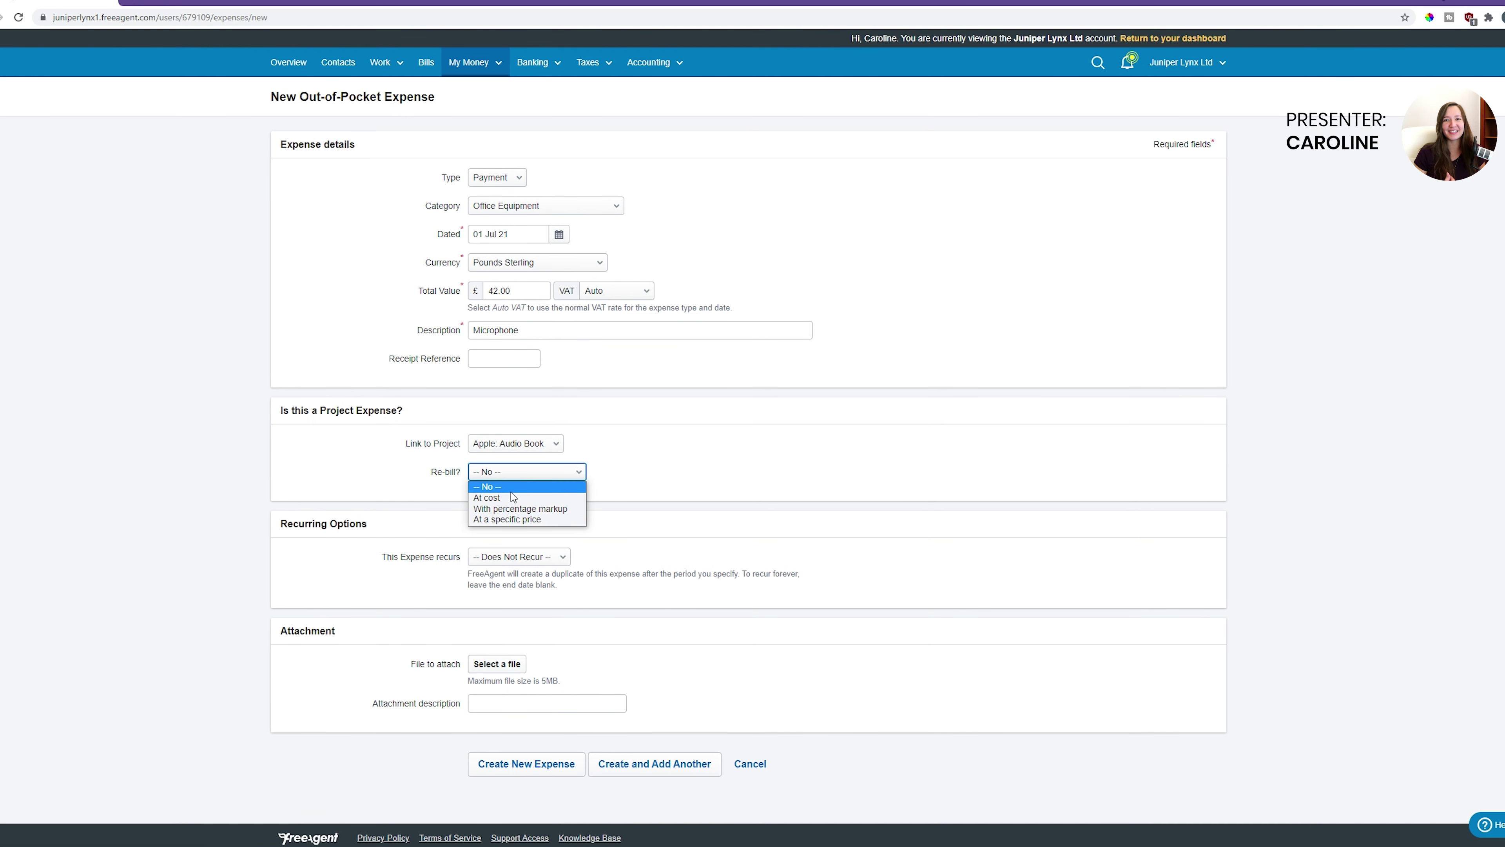
pyautogui.click(516, 486)
pyautogui.click(526, 444)
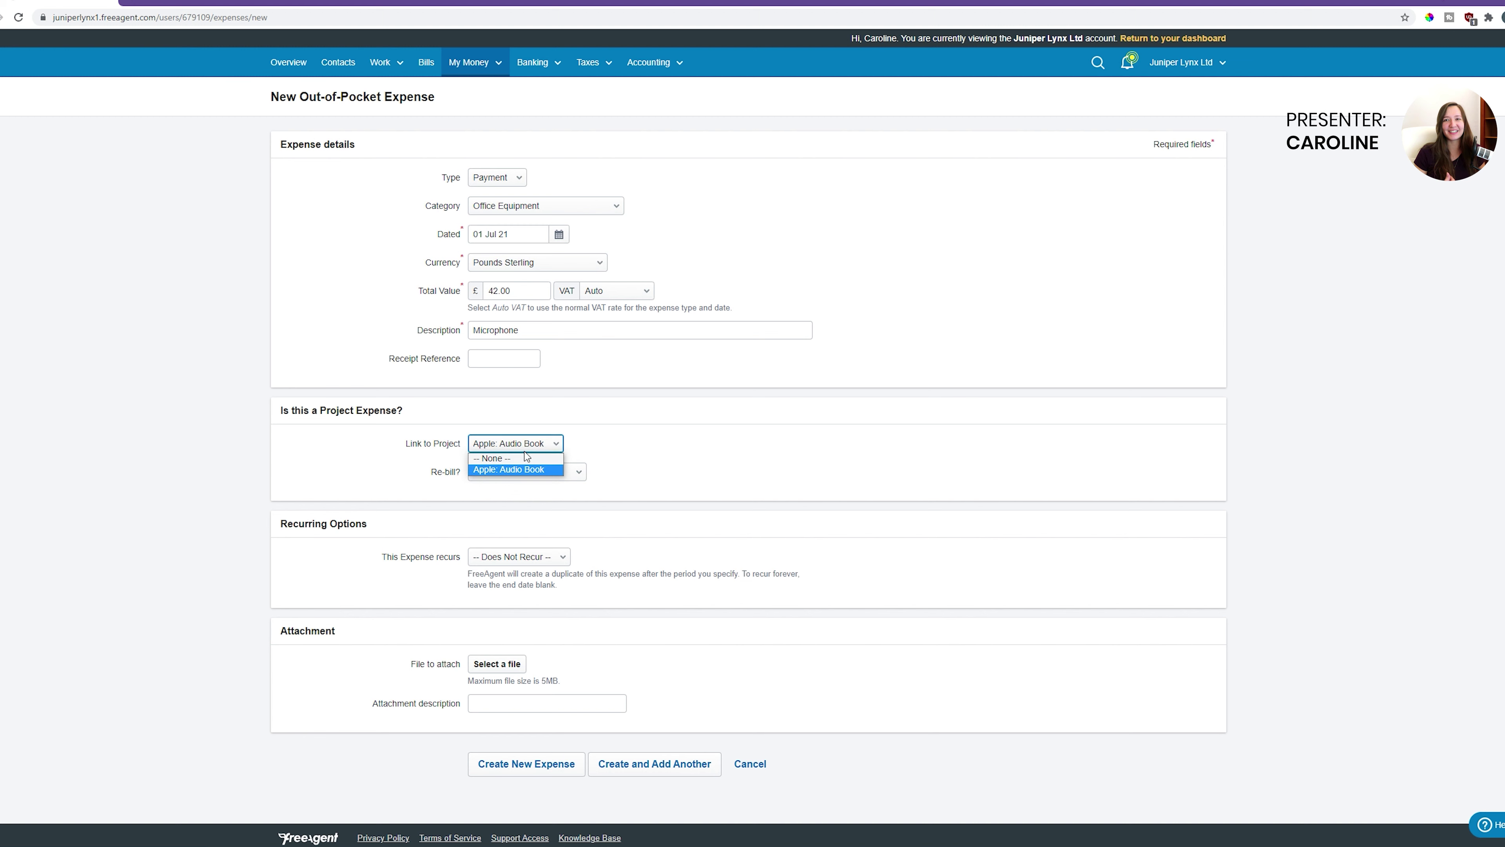
pyautogui.click(534, 456)
pyautogui.click(454, 464)
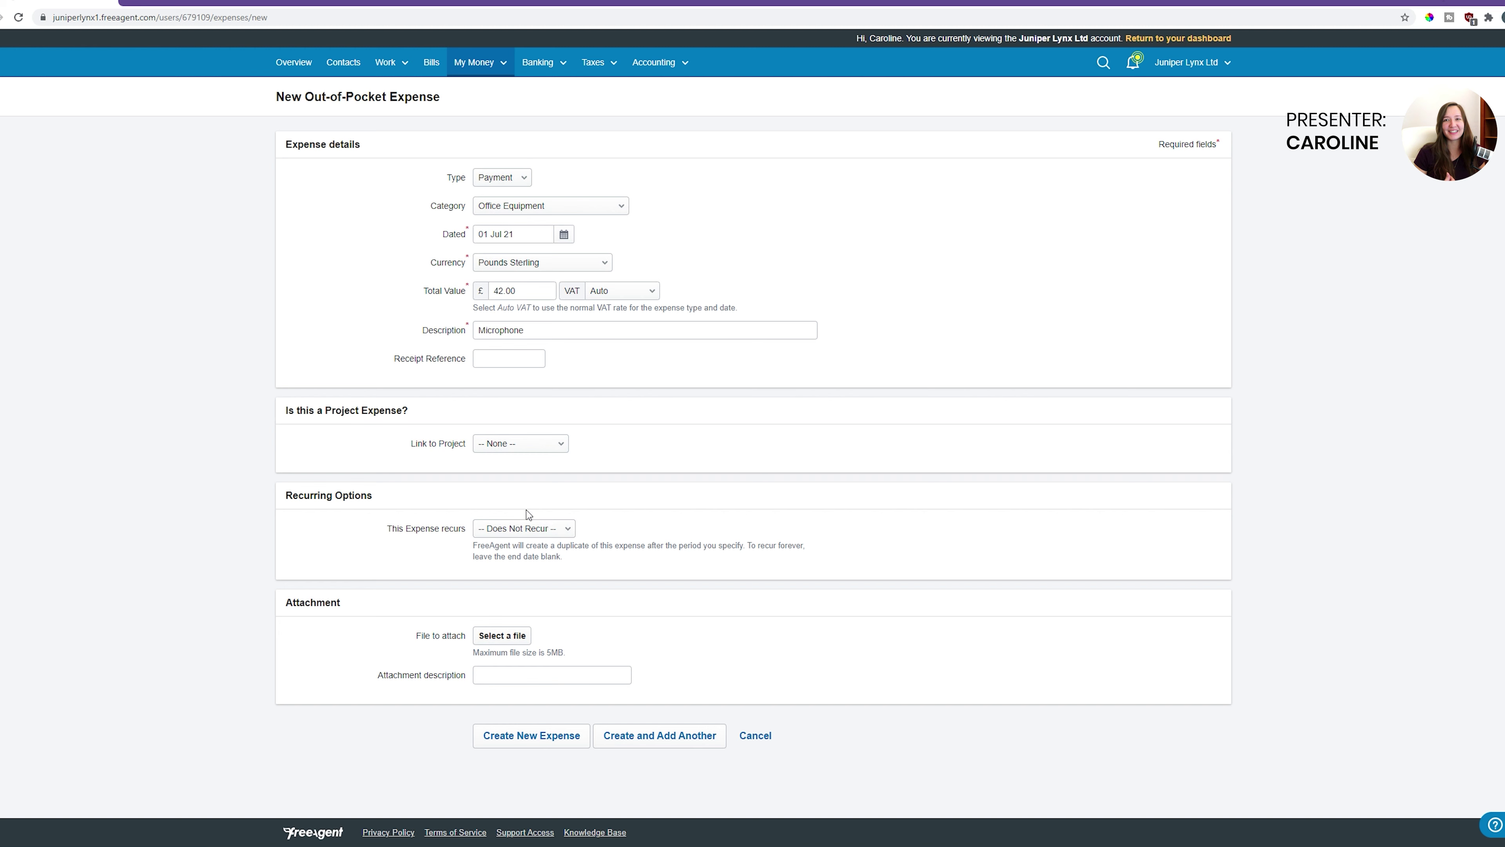
pyautogui.click(525, 528)
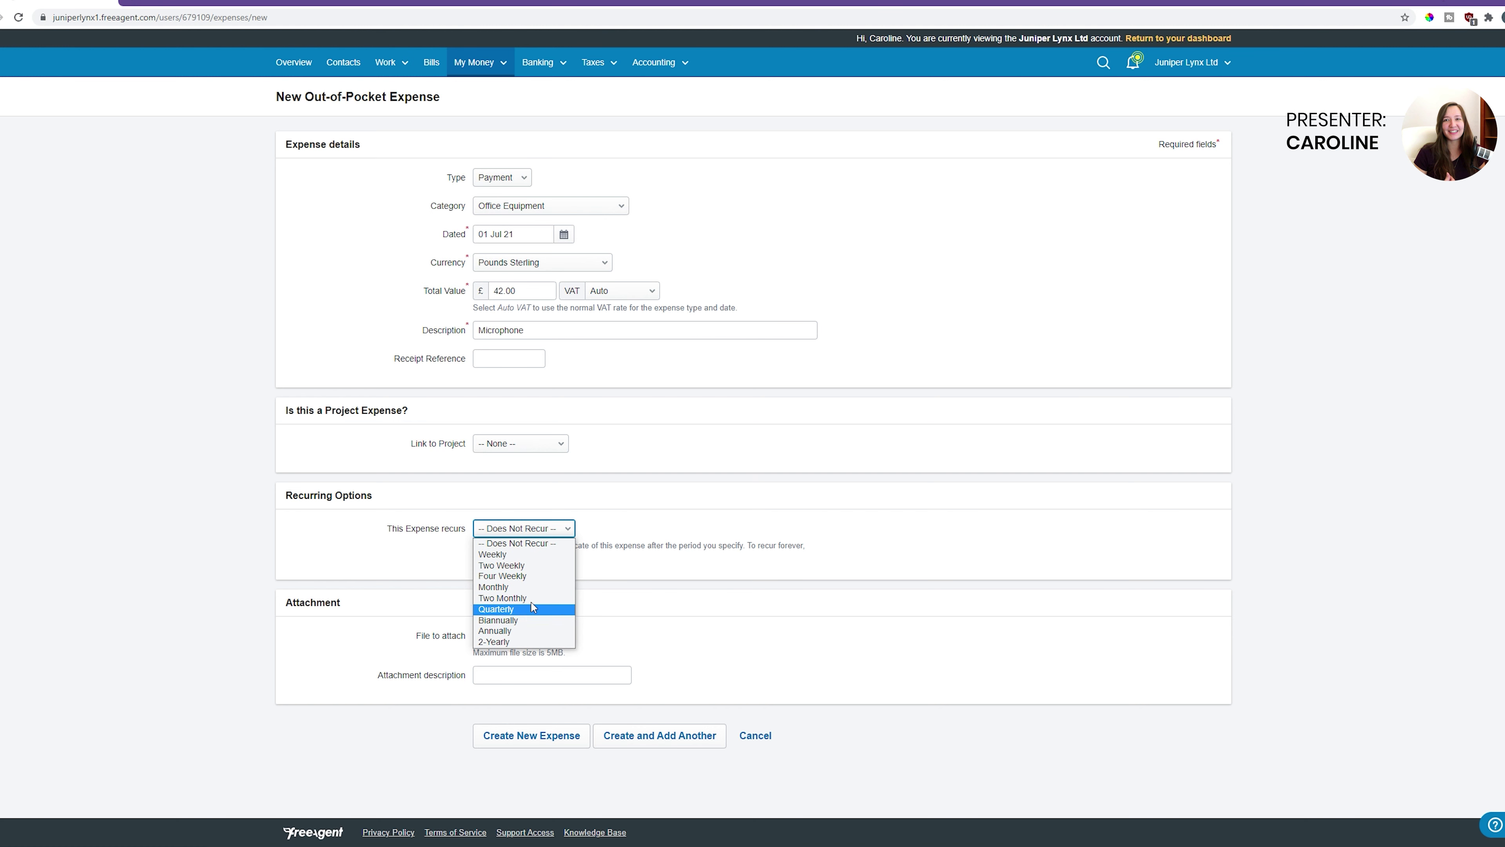
pyautogui.click(545, 529)
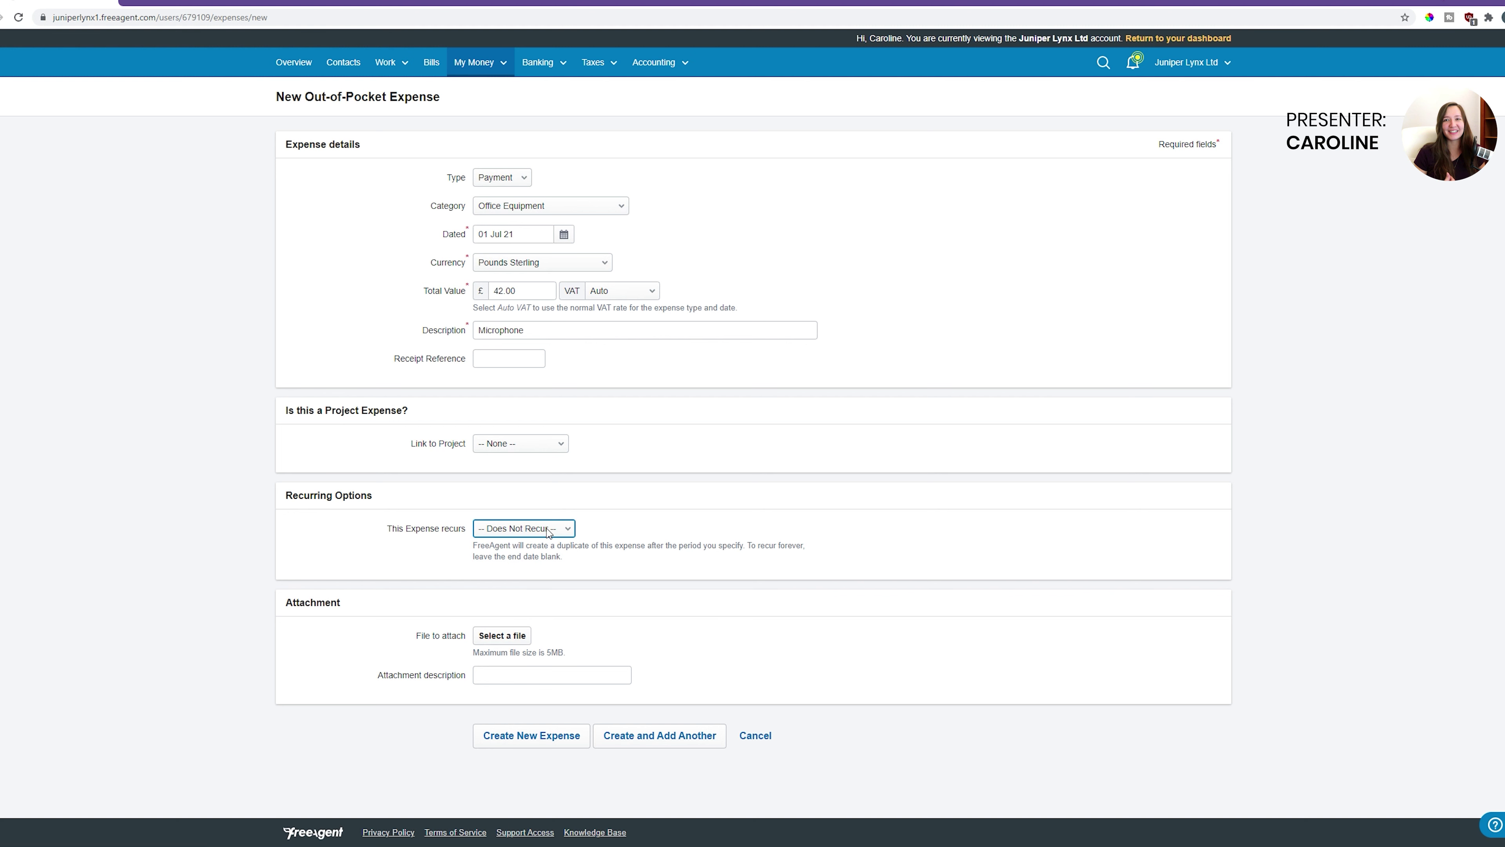
pyautogui.click(667, 533)
pyautogui.moveTo(403, 619); pyautogui.dragTo(563, 642)
pyautogui.click(624, 644)
pyautogui.click(512, 744)
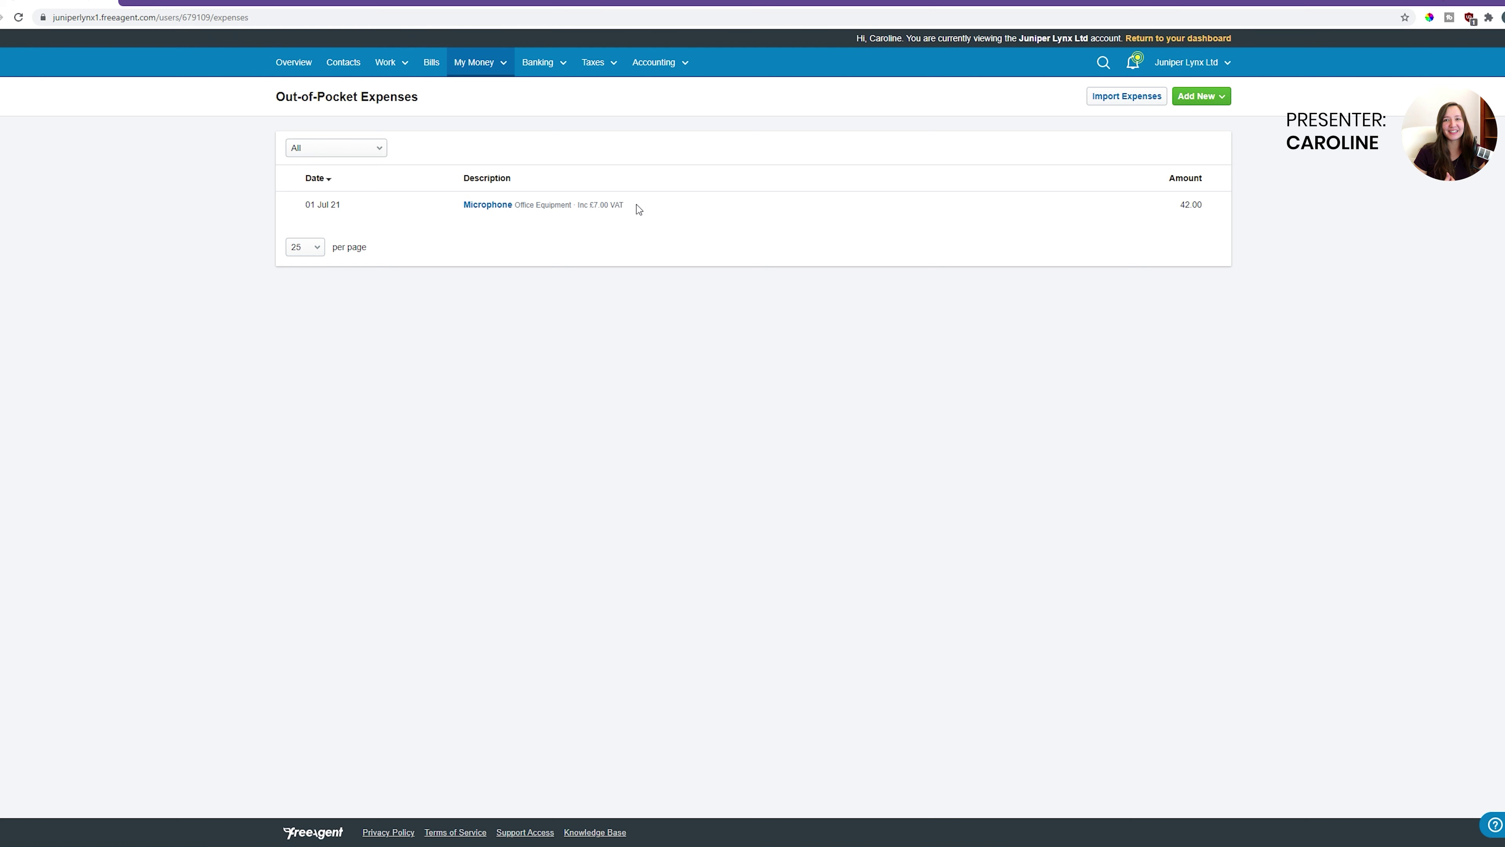
# Step: Note the £7.00 VAT on the saved 42.00 expense and filter the list to July 21
pyautogui.moveTo(637, 209)
pyautogui.mouseDown()
pyautogui.moveTo(579, 208)
pyautogui.moveTo(627, 204)
pyautogui.mouseUp()
pyautogui.click(1056, 237)
pyautogui.click(832, 350)
pyautogui.click(336, 148)
pyautogui.click(371, 171)
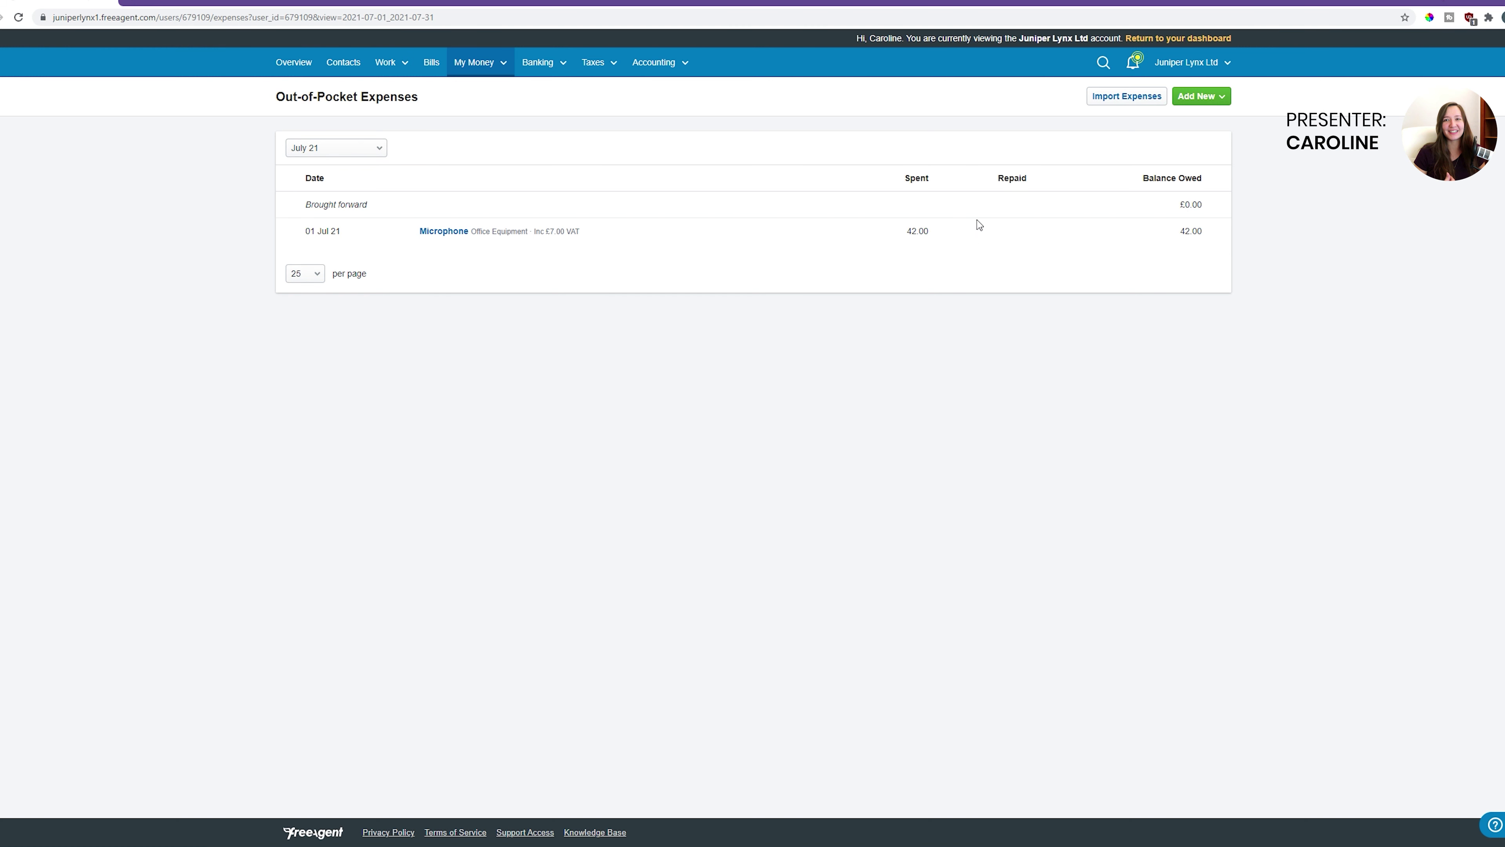
pyautogui.doubleClick(917, 180)
pyautogui.moveTo(905, 231); pyautogui.dragTo(933, 236)
pyautogui.moveTo(997, 178); pyautogui.dragTo(1031, 179)
pyautogui.moveTo(557, 73)
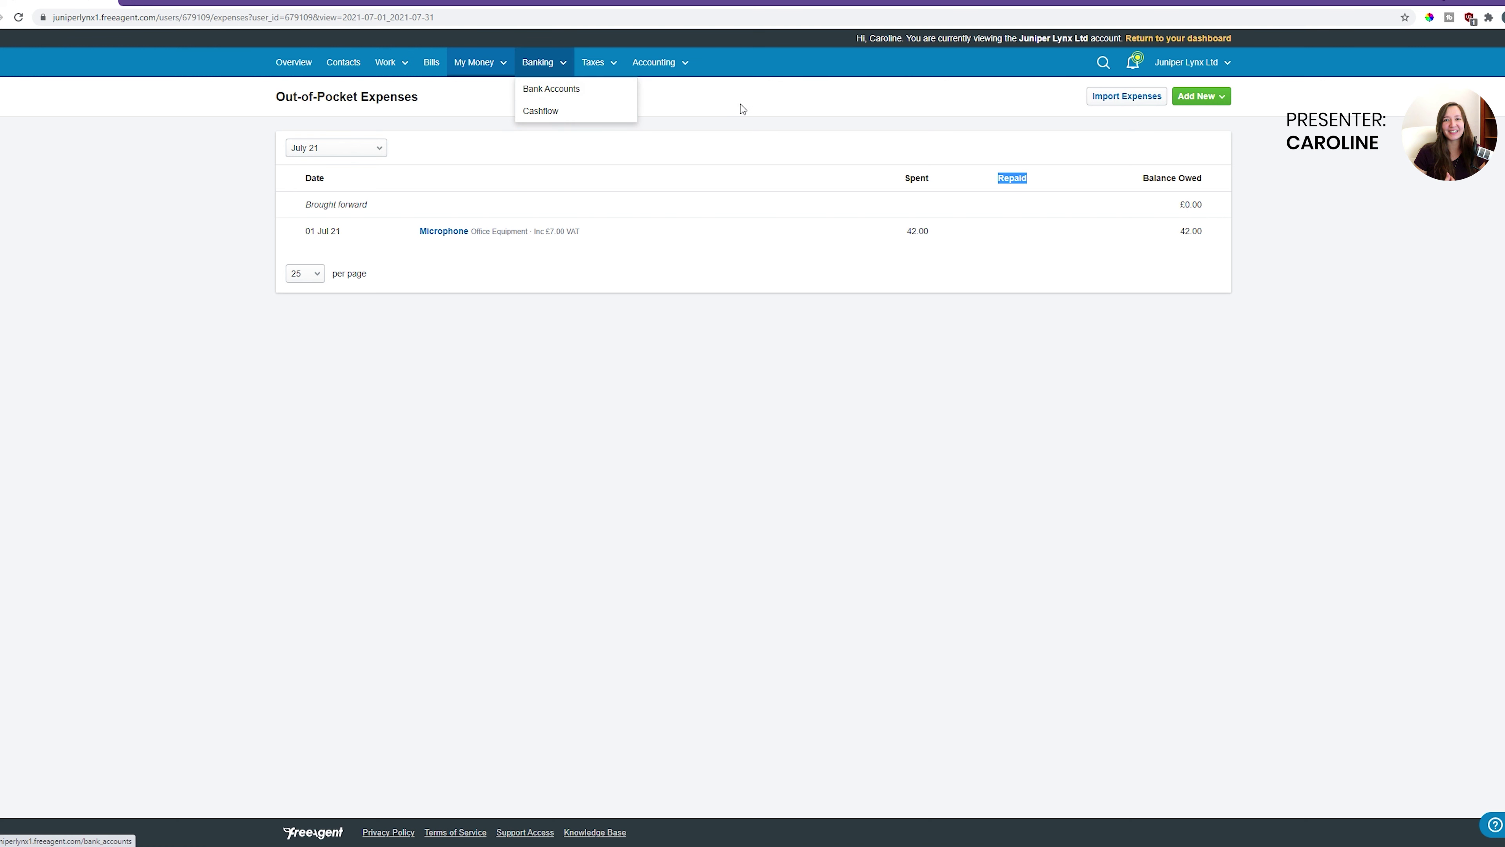
pyautogui.click(787, 113)
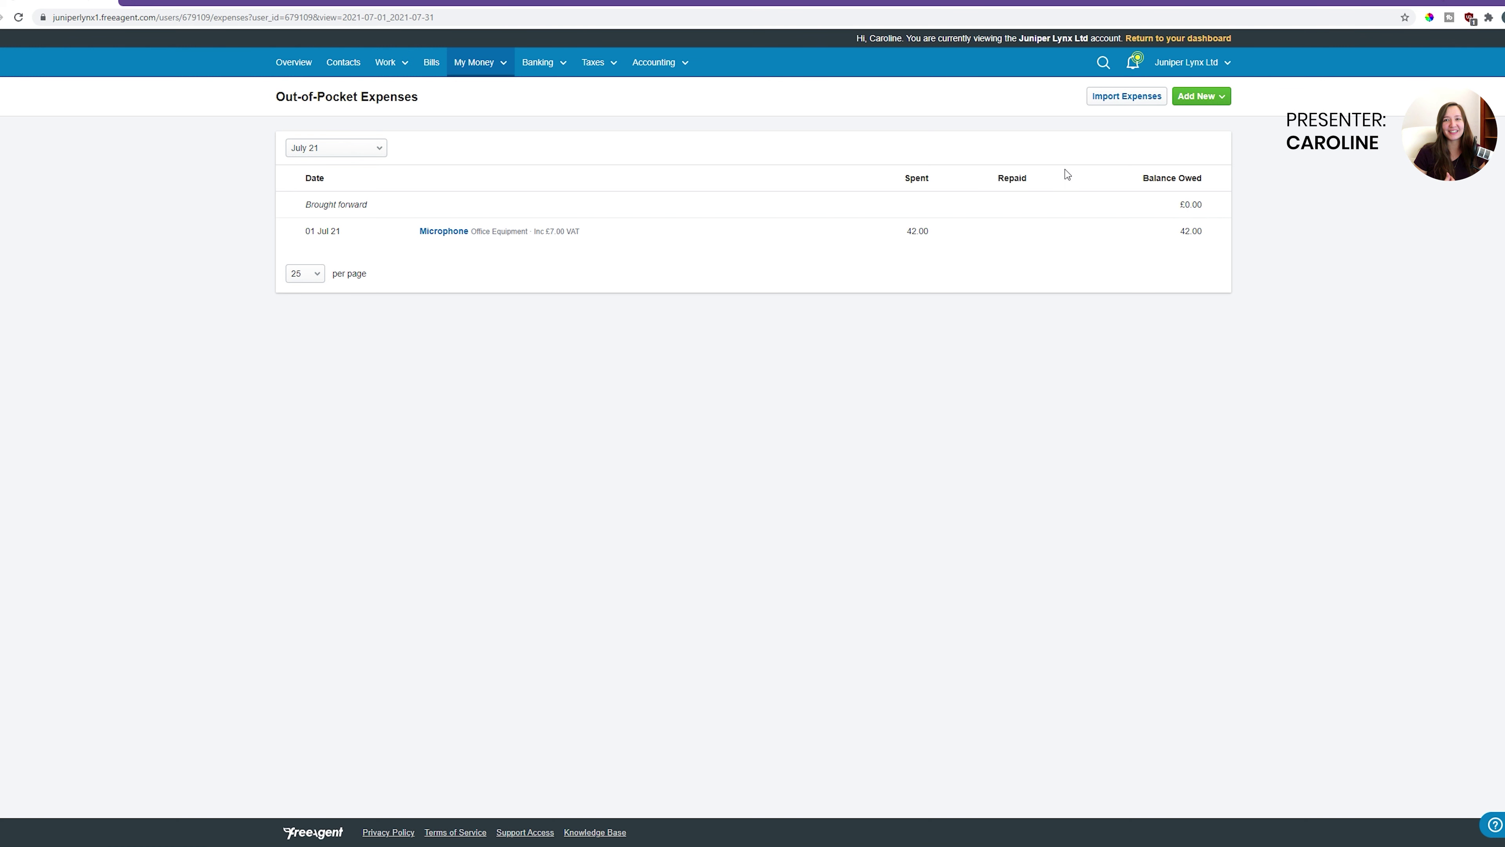
pyautogui.moveTo(1142, 178); pyautogui.dragTo(1201, 179)
pyautogui.click(1200, 207)
pyautogui.moveTo(1180, 233); pyautogui.dragTo(1205, 236)
pyautogui.moveTo(908, 244); pyautogui.dragTo(988, 313)
pyautogui.click(1019, 325)
pyautogui.doubleClick(1191, 230)
pyautogui.click(1071, 243)
# Step: Go to Banking > Bank Accounts and review the Business Current Account entry
pyautogui.click(538, 66)
pyautogui.click(535, 90)
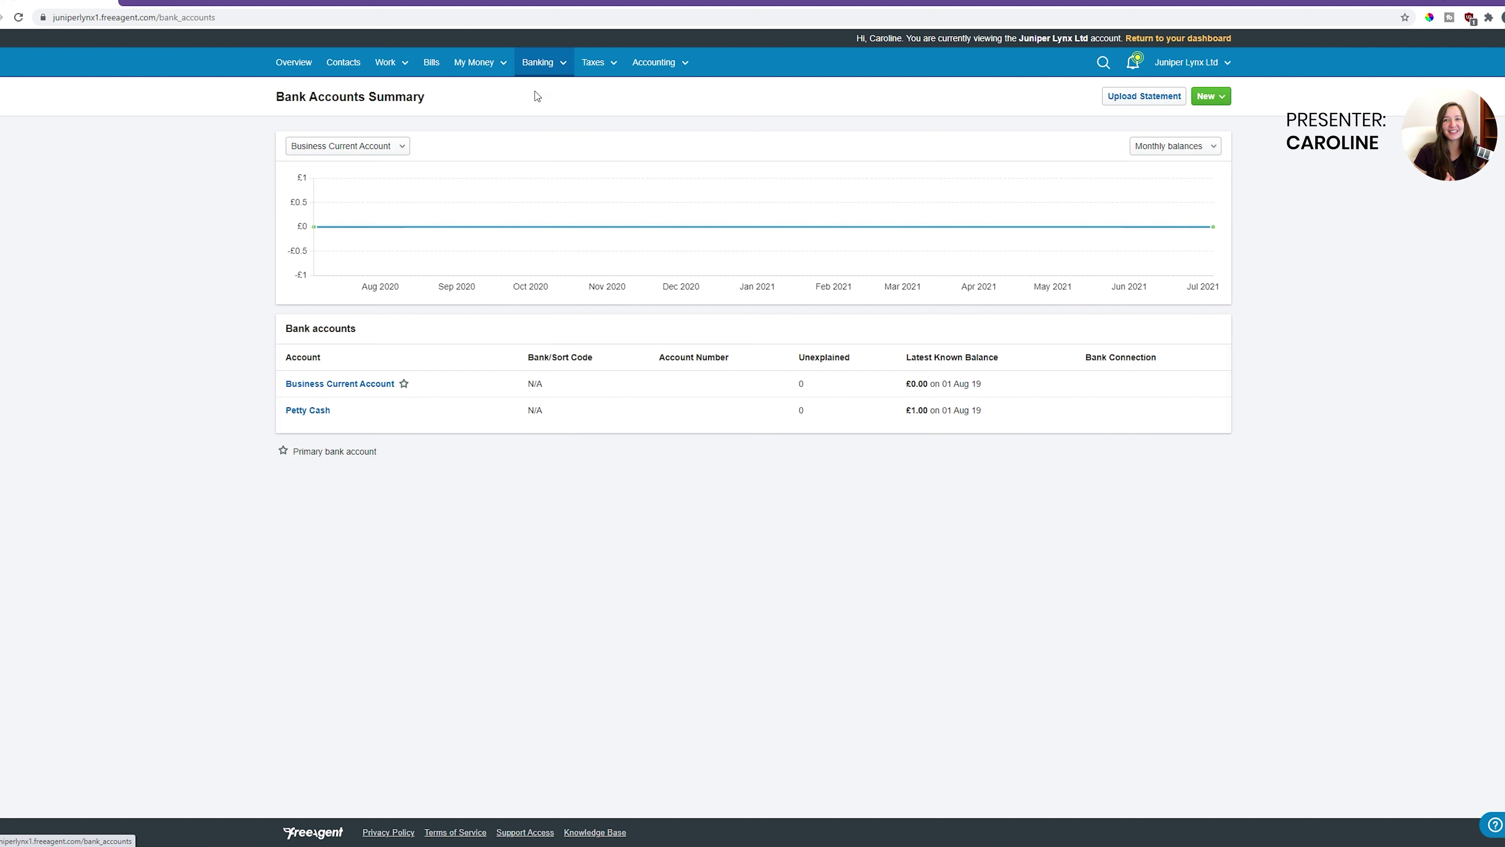
pyautogui.moveTo(1005, 386); pyautogui.dragTo(283, 385)
pyautogui.click(534, 461)
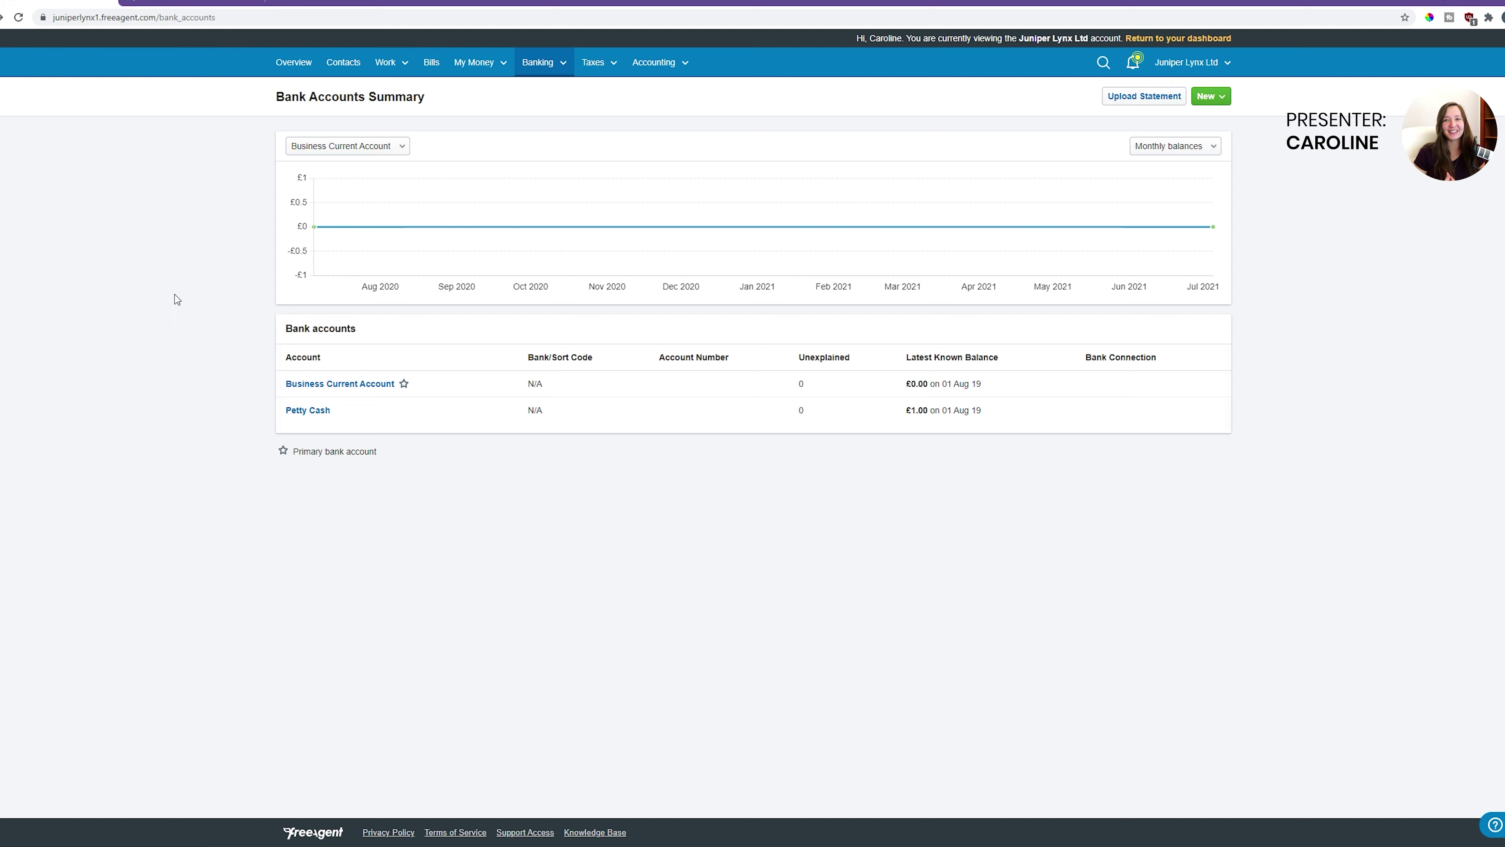
# Step: Read the CSV upload help article's three required columns: date, amount and description
pyautogui.click(195, 3)
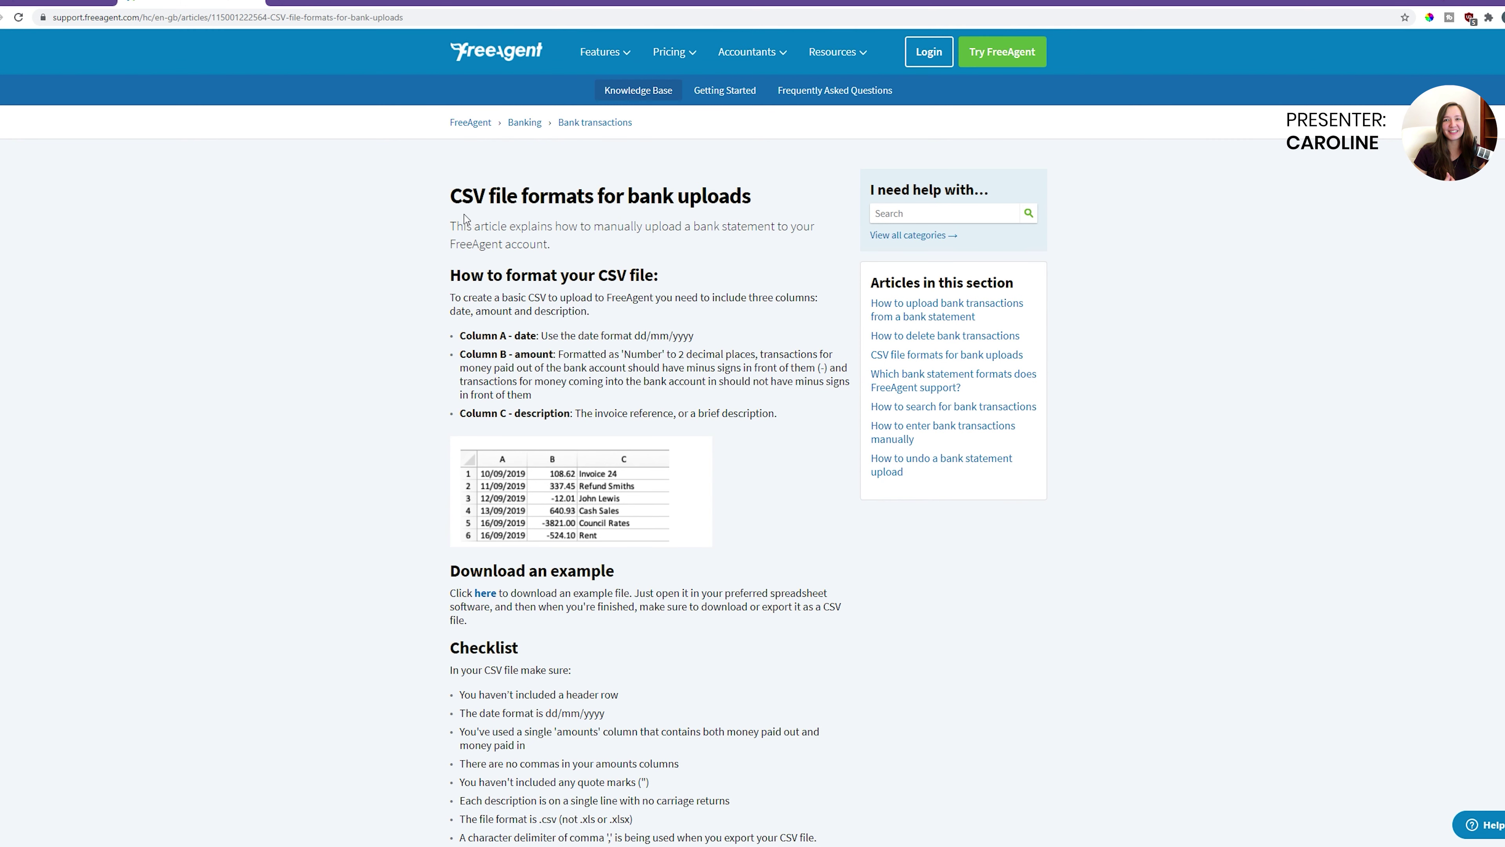
pyautogui.moveTo(458, 197); pyautogui.dragTo(775, 393)
pyautogui.click(775, 393)
pyautogui.scroll(-1, 772, 437)
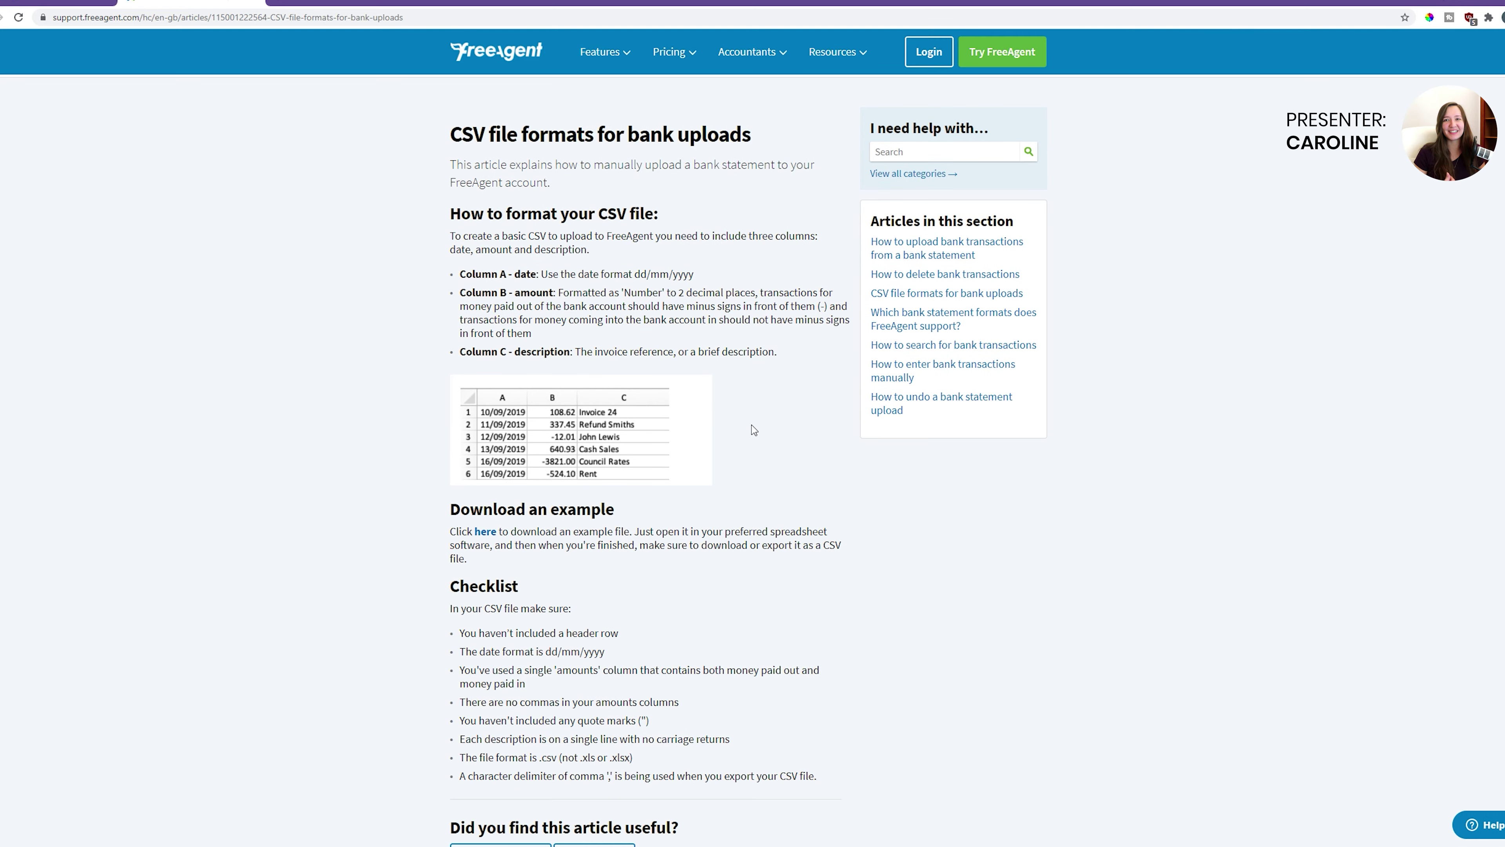
pyautogui.scroll(1, 751, 424)
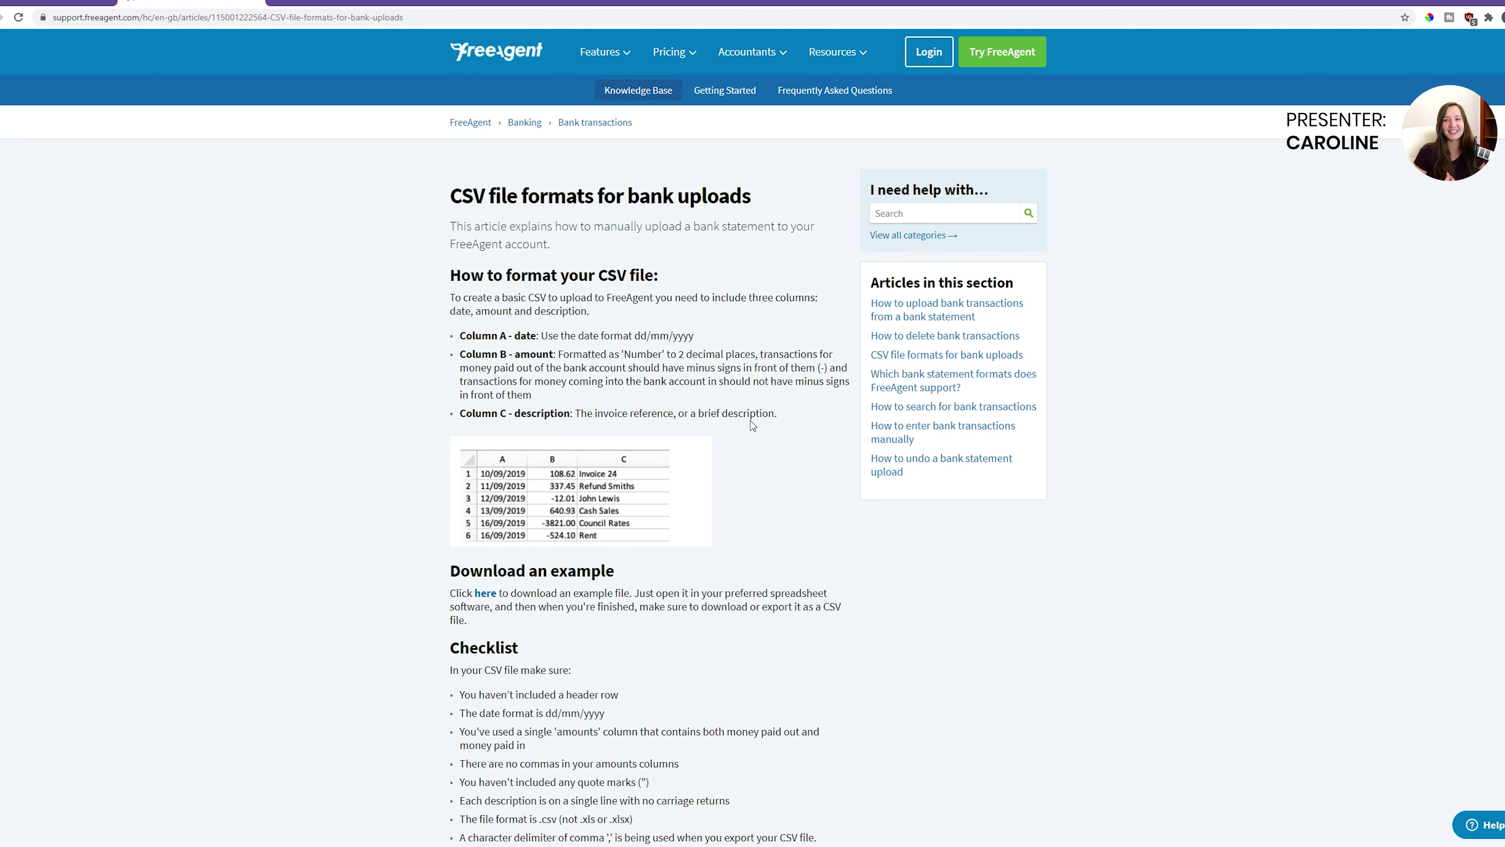
pyautogui.scroll(-1, 607, 399)
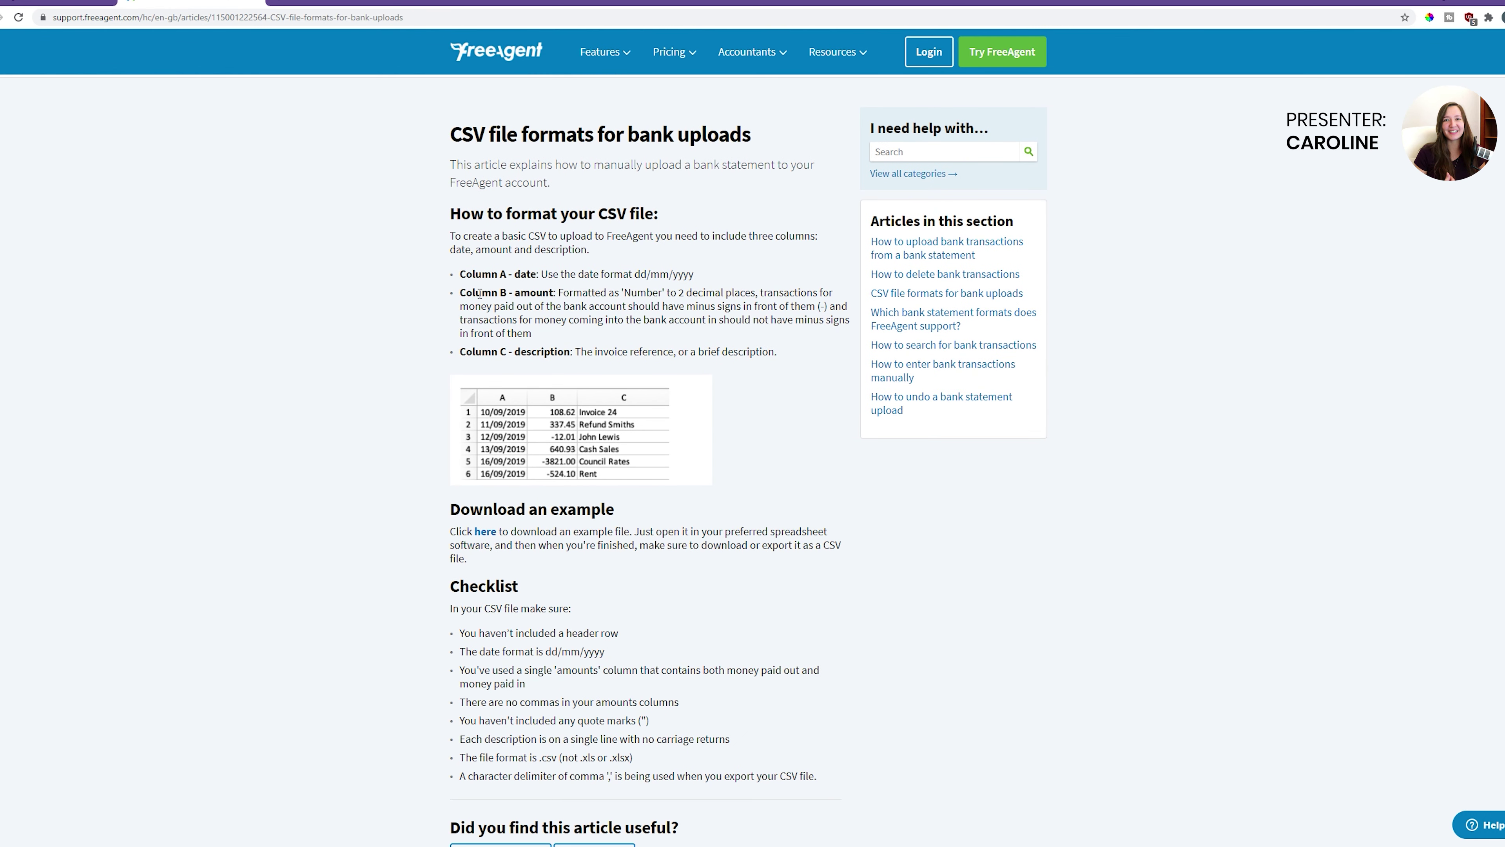
pyautogui.moveTo(460, 276); pyautogui.dragTo(791, 356)
pyautogui.click(521, 286)
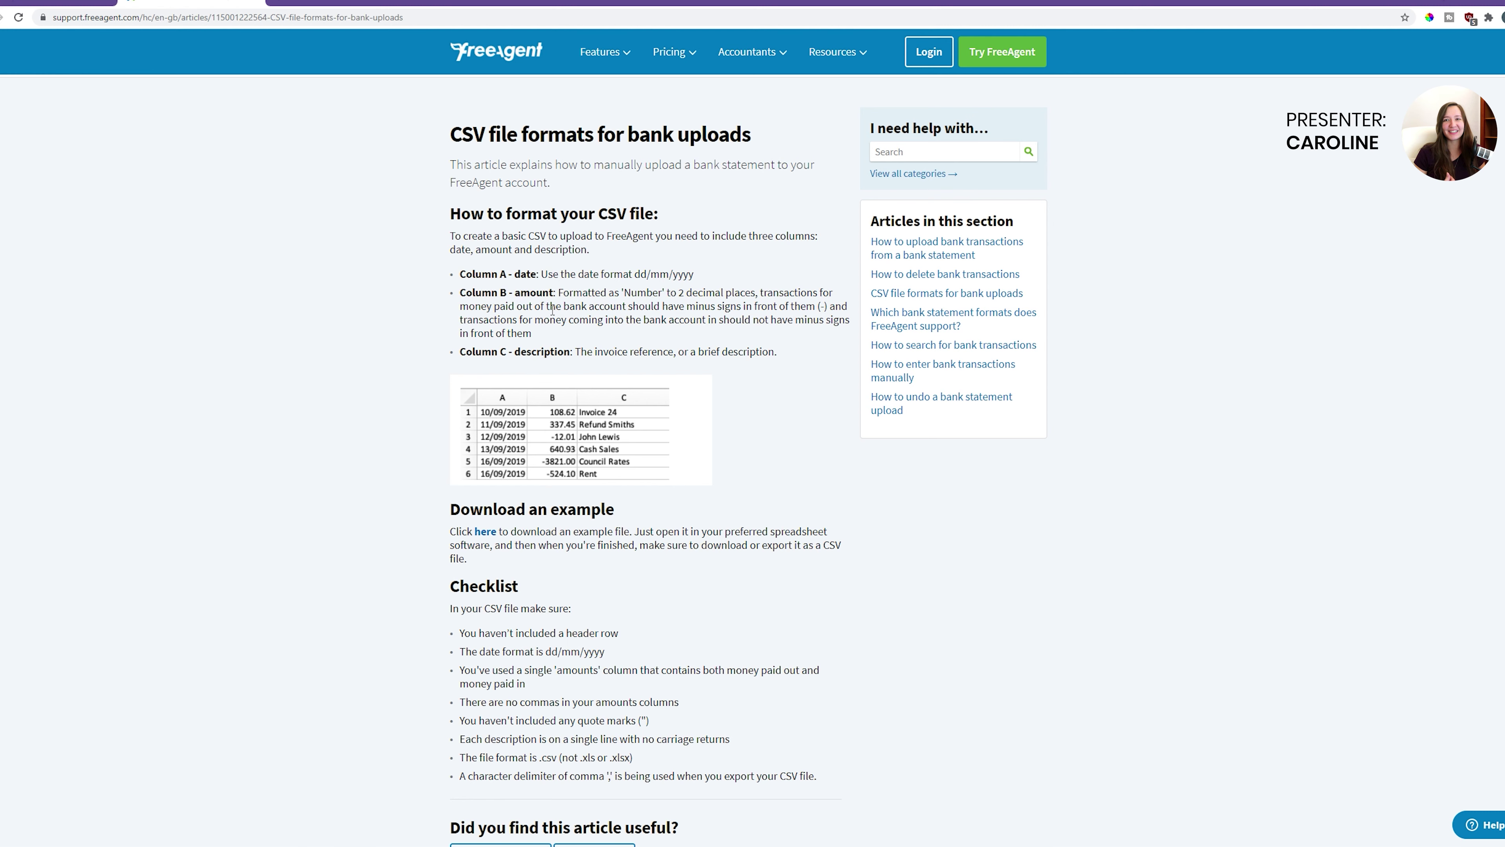
pyautogui.doubleClick(523, 276)
pyautogui.moveTo(515, 292); pyautogui.dragTo(562, 300)
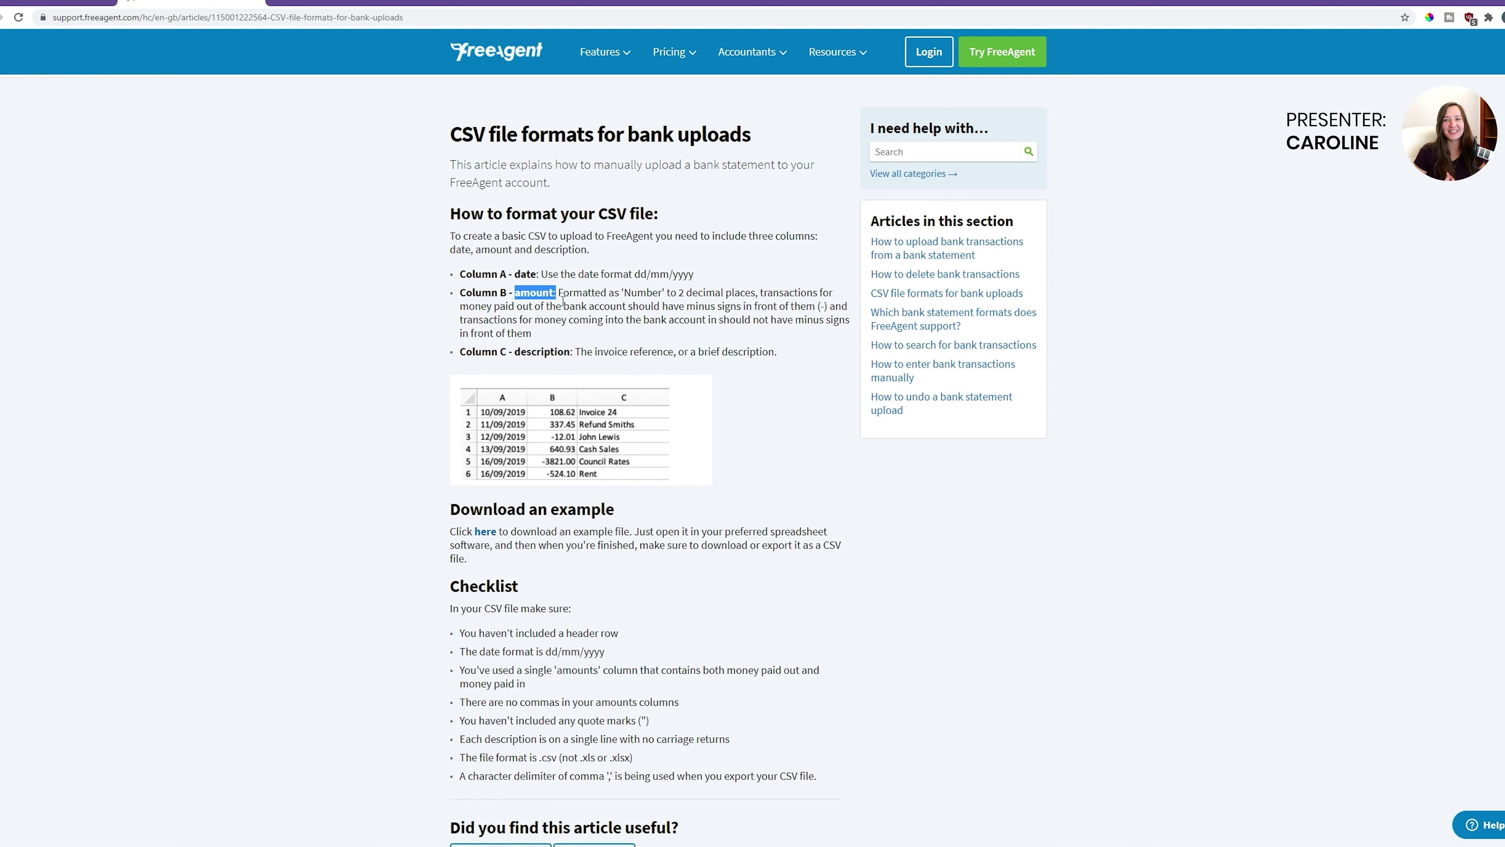
pyautogui.doubleClick(522, 355)
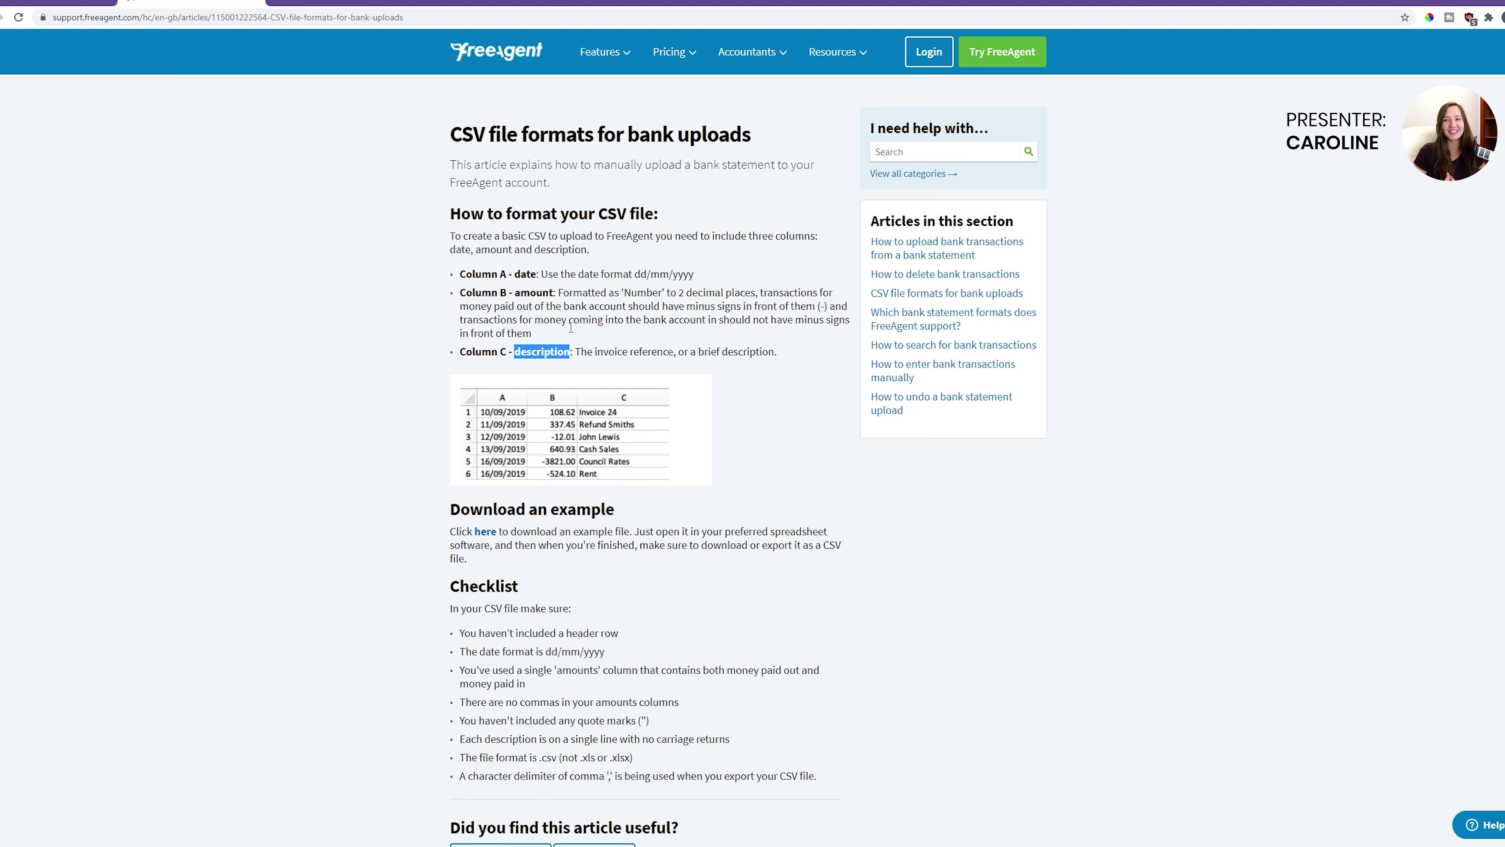
# Step: Review the dd/mm/yyyy date, 2-decimal number and .csv file rules, then return to the upload page
pyautogui.rightClick(502, 399)
pyautogui.press('Escape')
pyautogui.moveTo(697, 280); pyautogui.dragTo(634, 276)
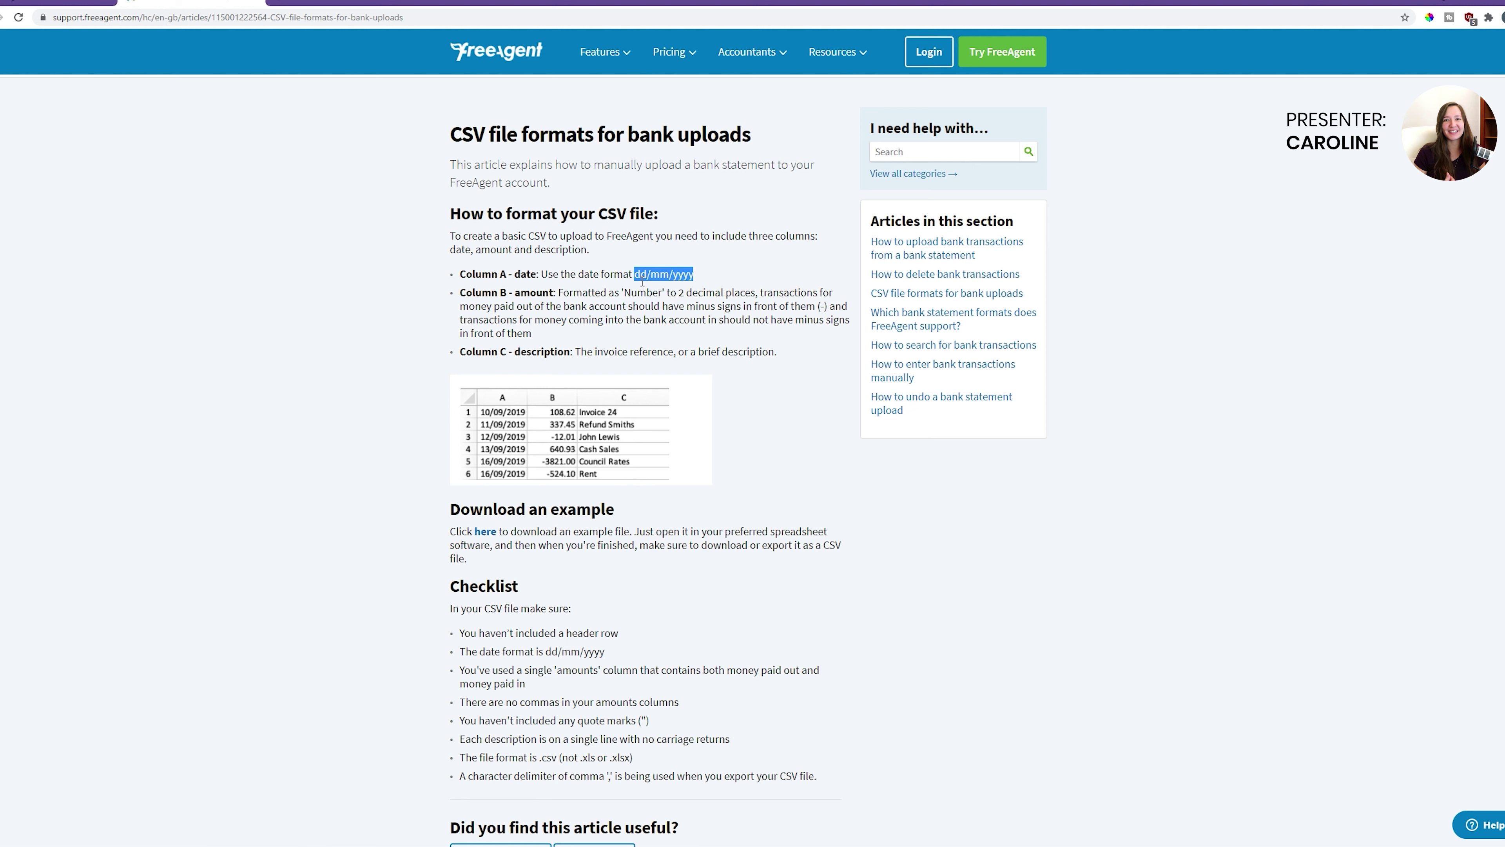
pyautogui.rightClick(560, 398)
pyautogui.press('Escape')
pyautogui.doubleClick(632, 295)
pyautogui.moveTo(678, 294); pyautogui.dragTo(764, 300)
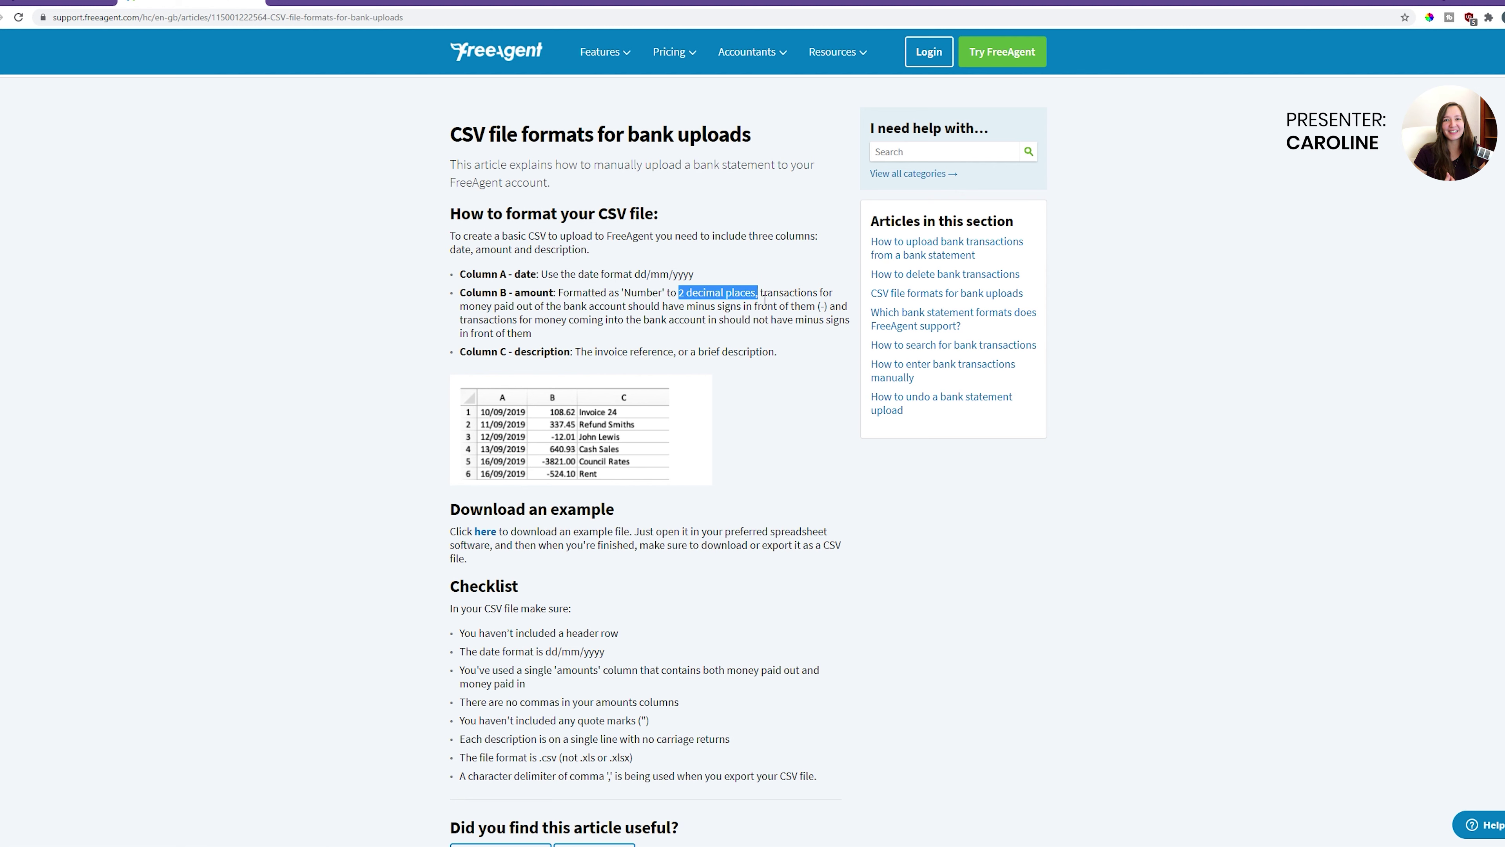
pyautogui.click(587, 356)
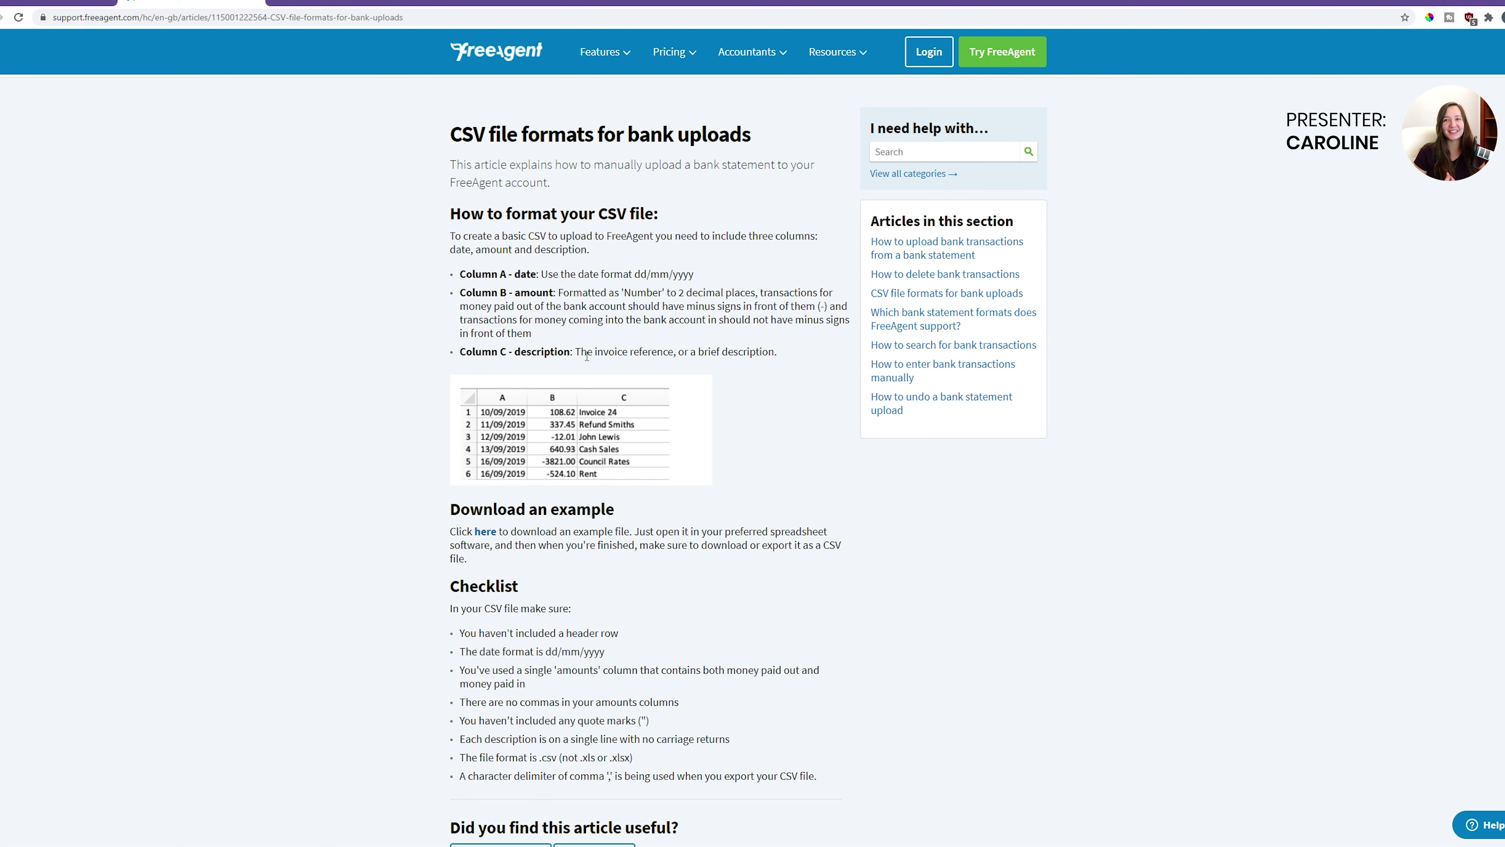
pyautogui.scroll(-1, 616, 438)
pyautogui.scroll(1, 623, 485)
pyautogui.doubleClick(603, 215)
pyautogui.moveTo(633, 758); pyautogui.dragTo(459, 763)
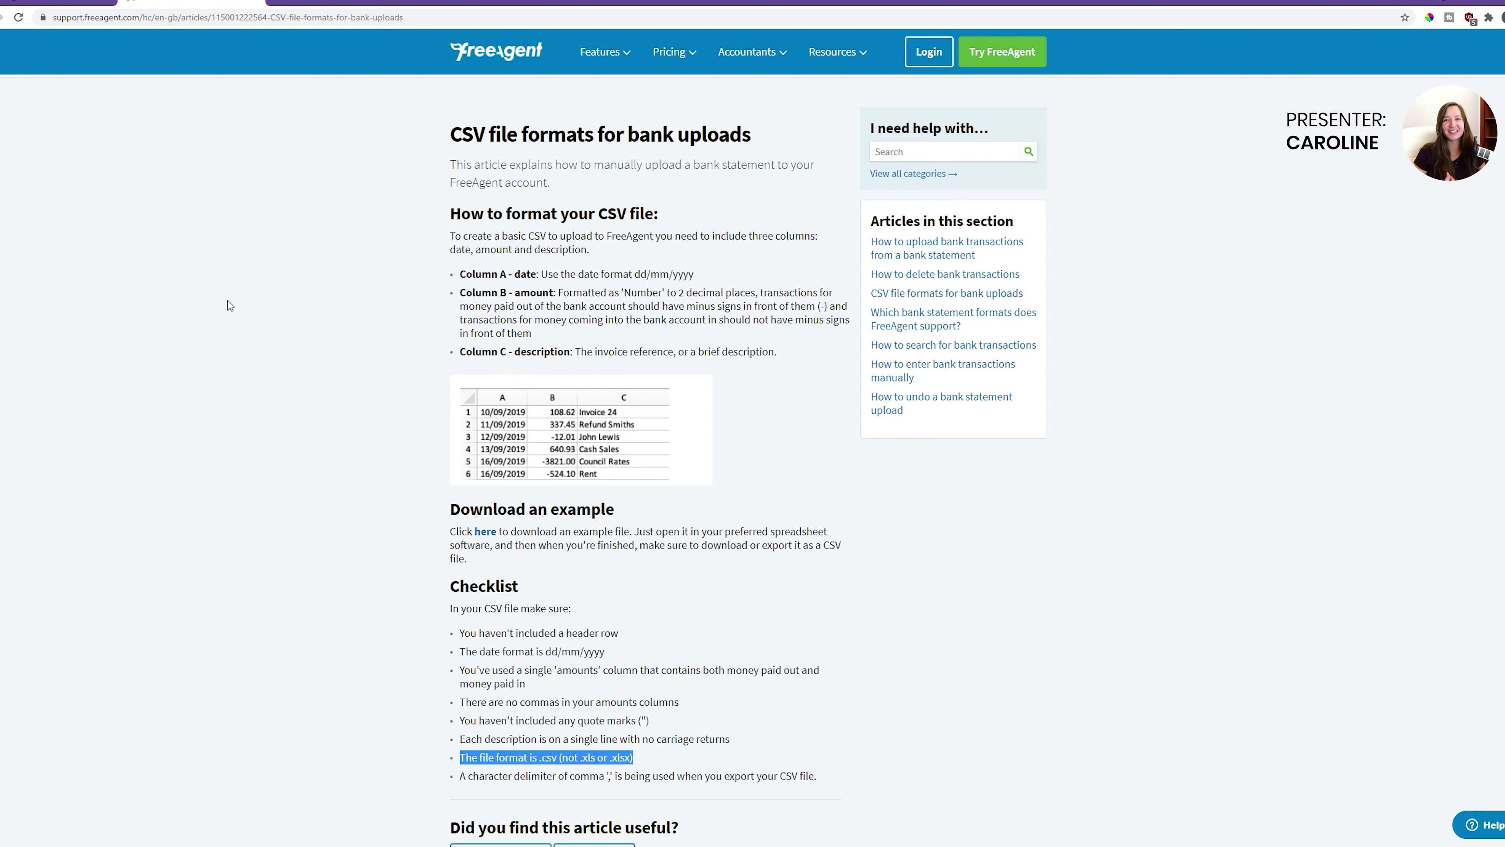
pyautogui.click(59, 2)
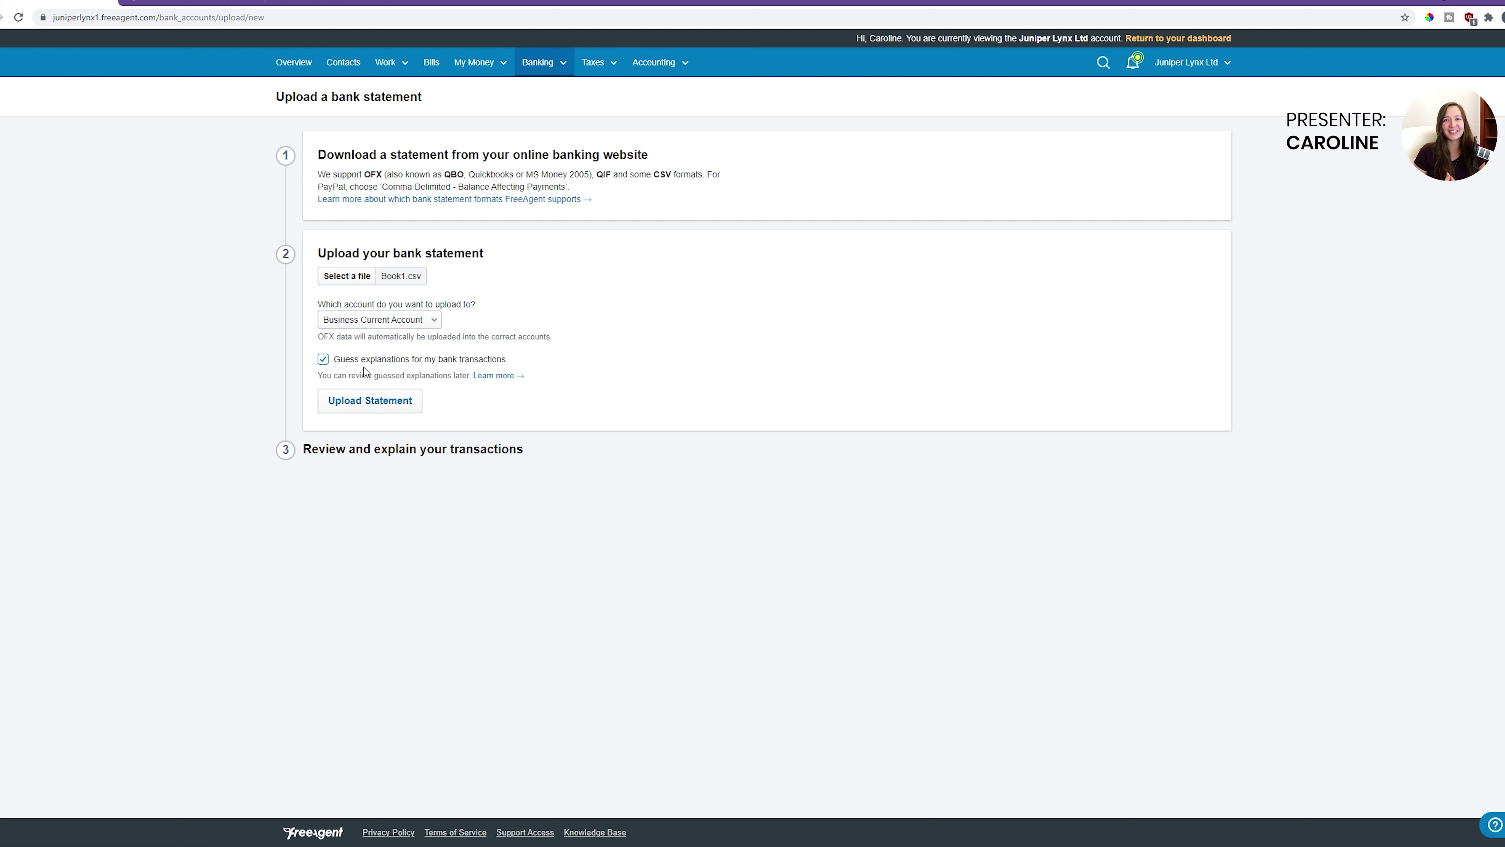
# Step: Turn off guessed explanations for the Book1.csv upload
pyautogui.click(323, 359)
pyautogui.moveTo(517, 376); pyautogui.dragTo(339, 361)
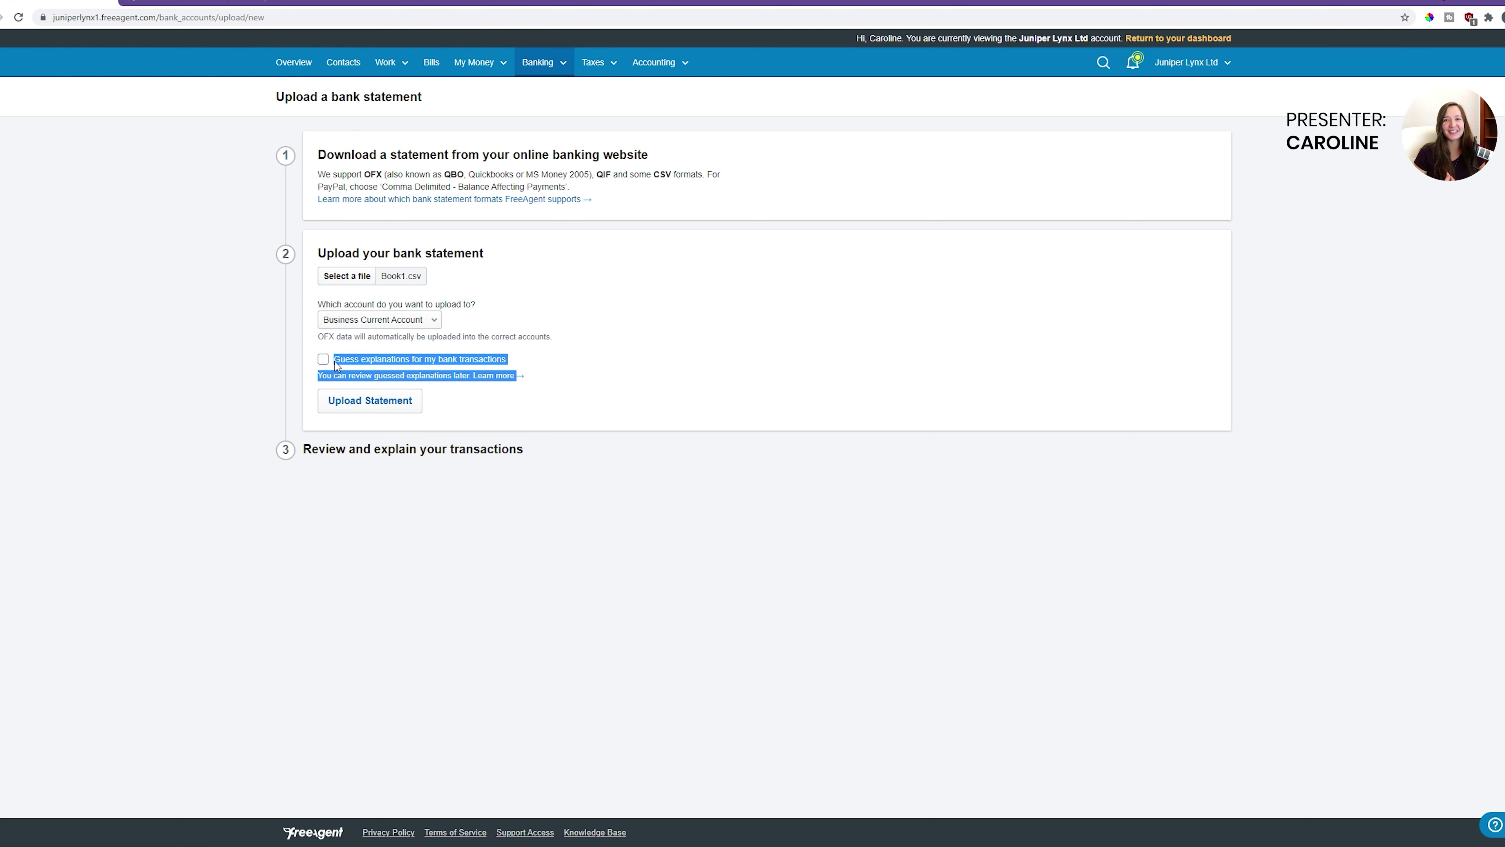
pyautogui.click(242, 380)
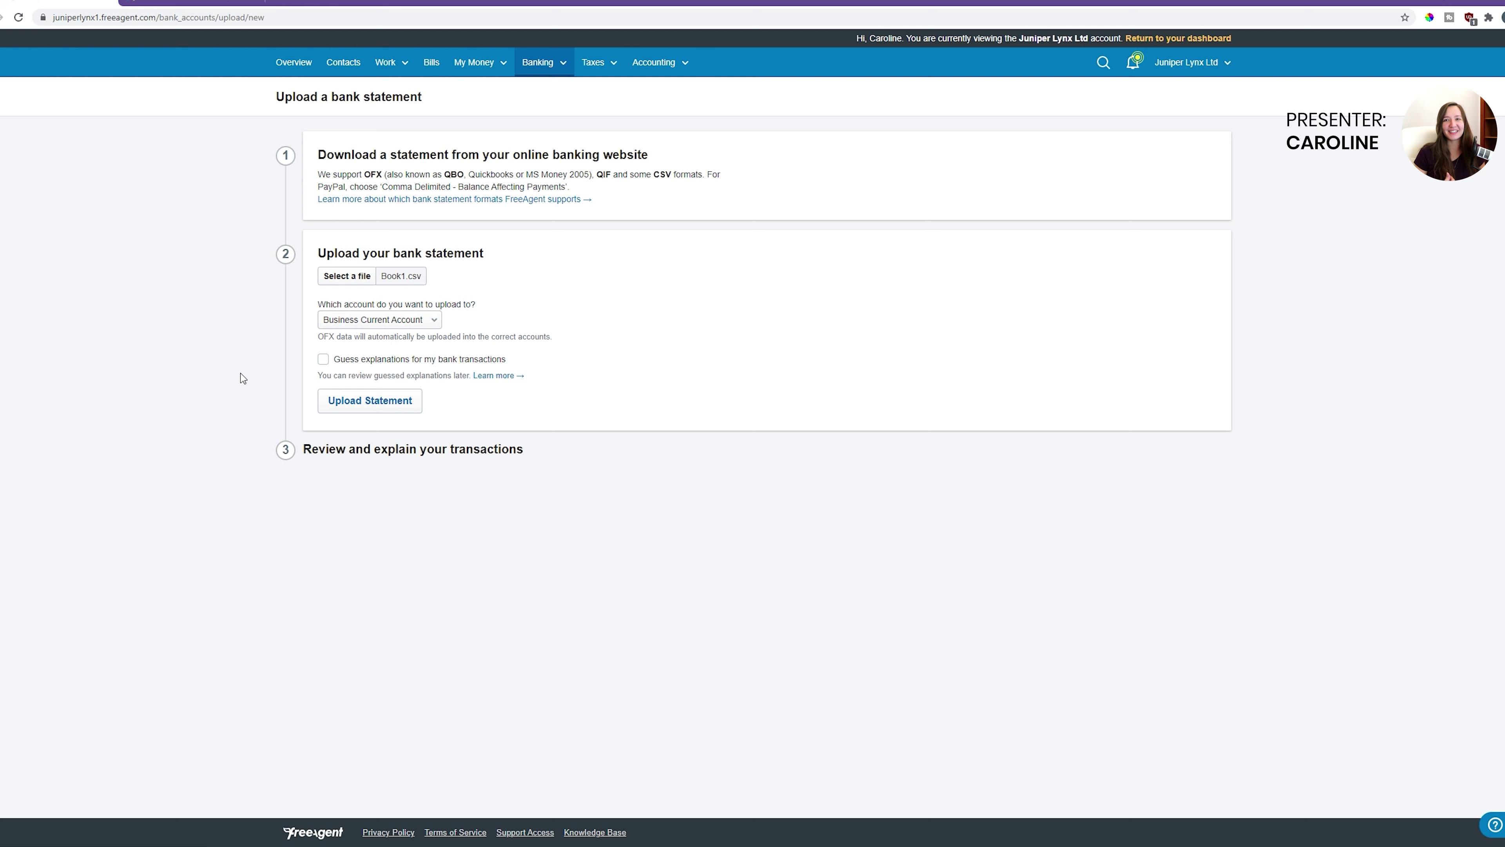
# Step: Upload Book1.csv to Business Current Account and open the 100.00 transfer for review
pyautogui.click(399, 410)
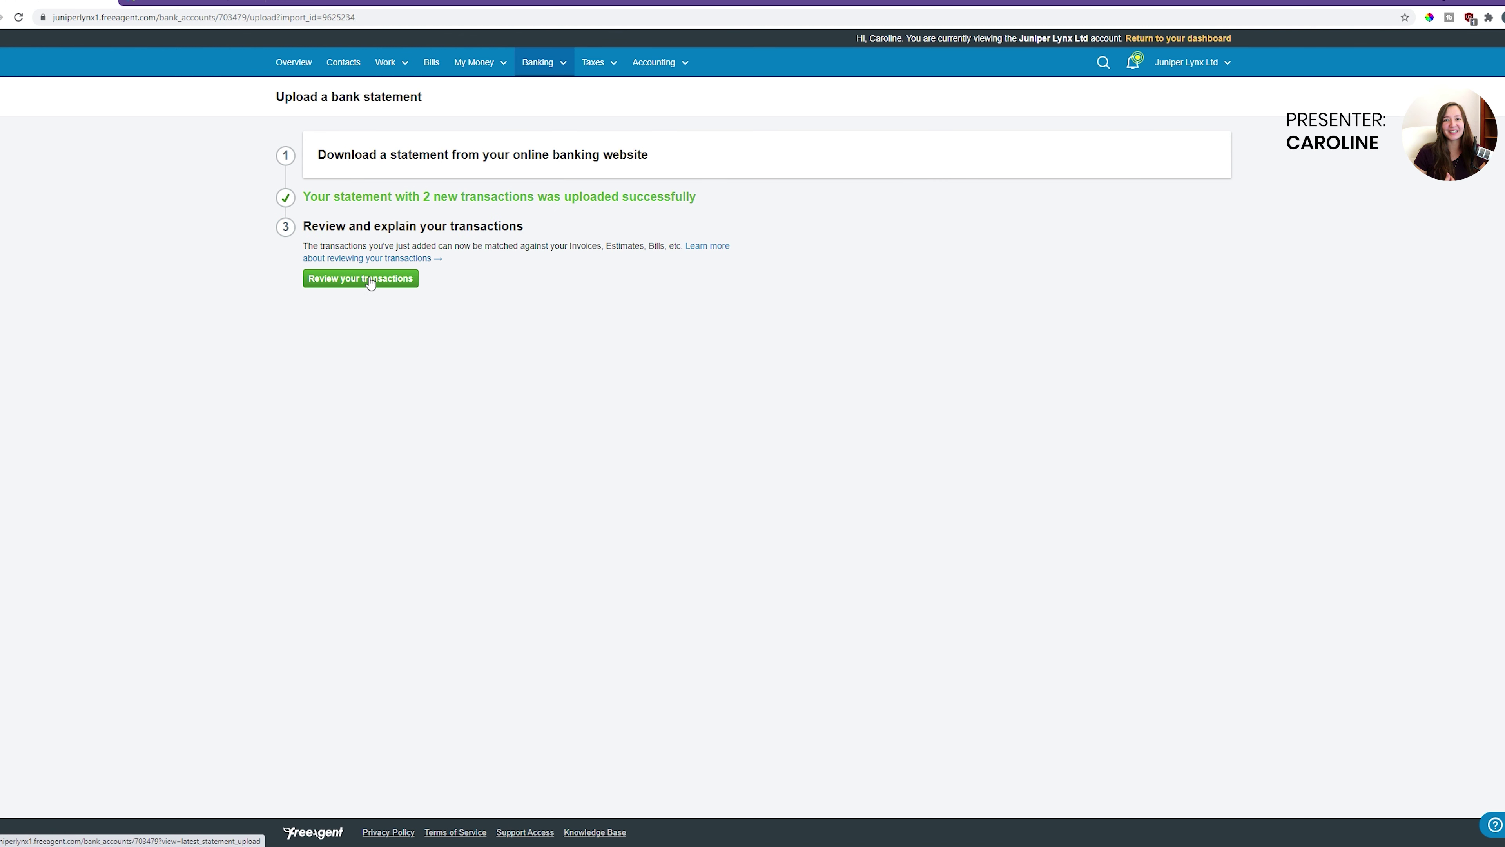
pyautogui.click(368, 279)
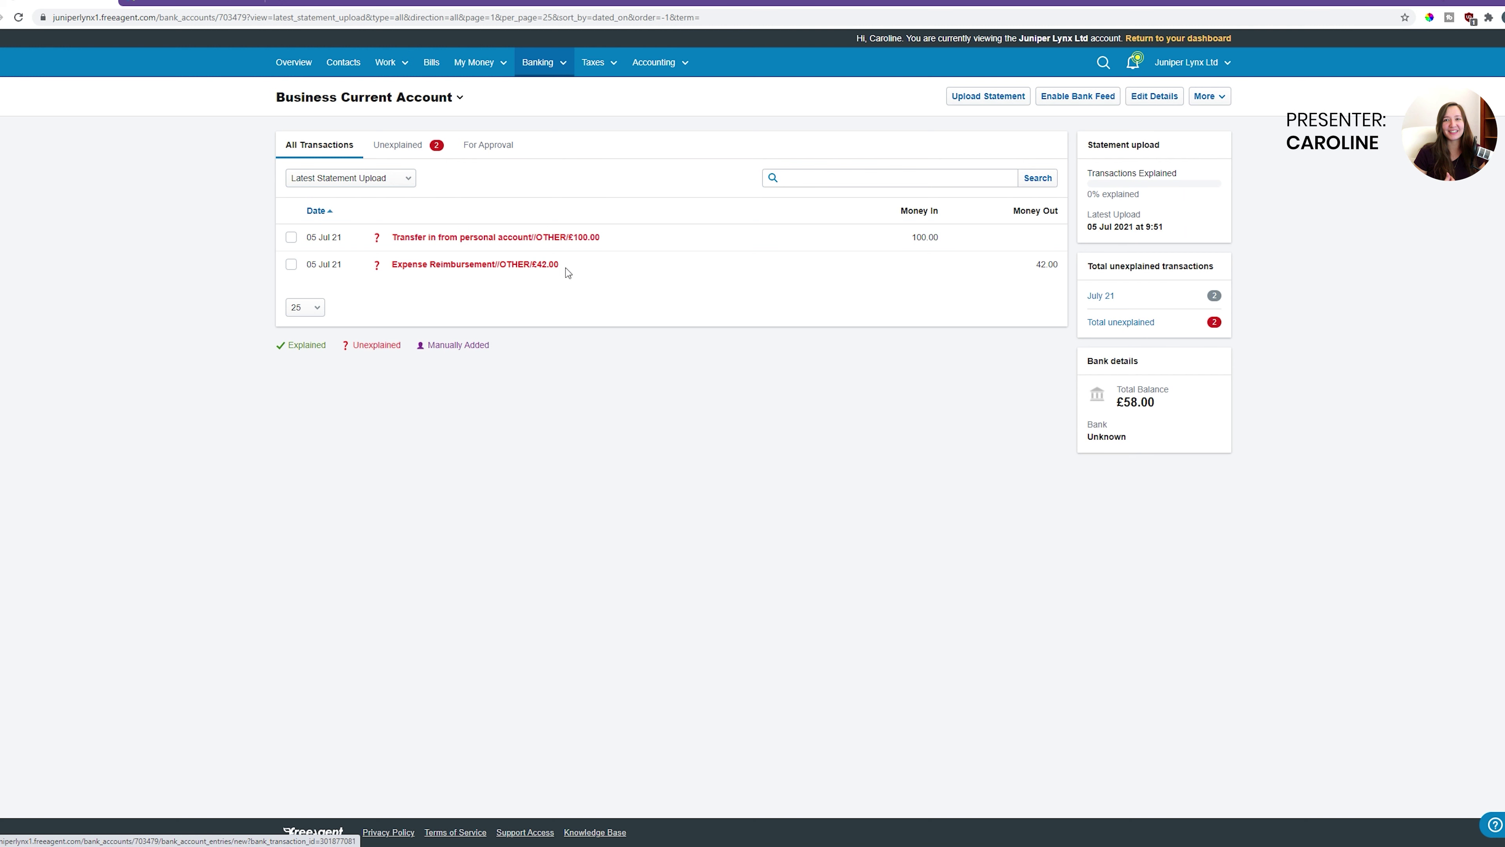
pyautogui.click(554, 240)
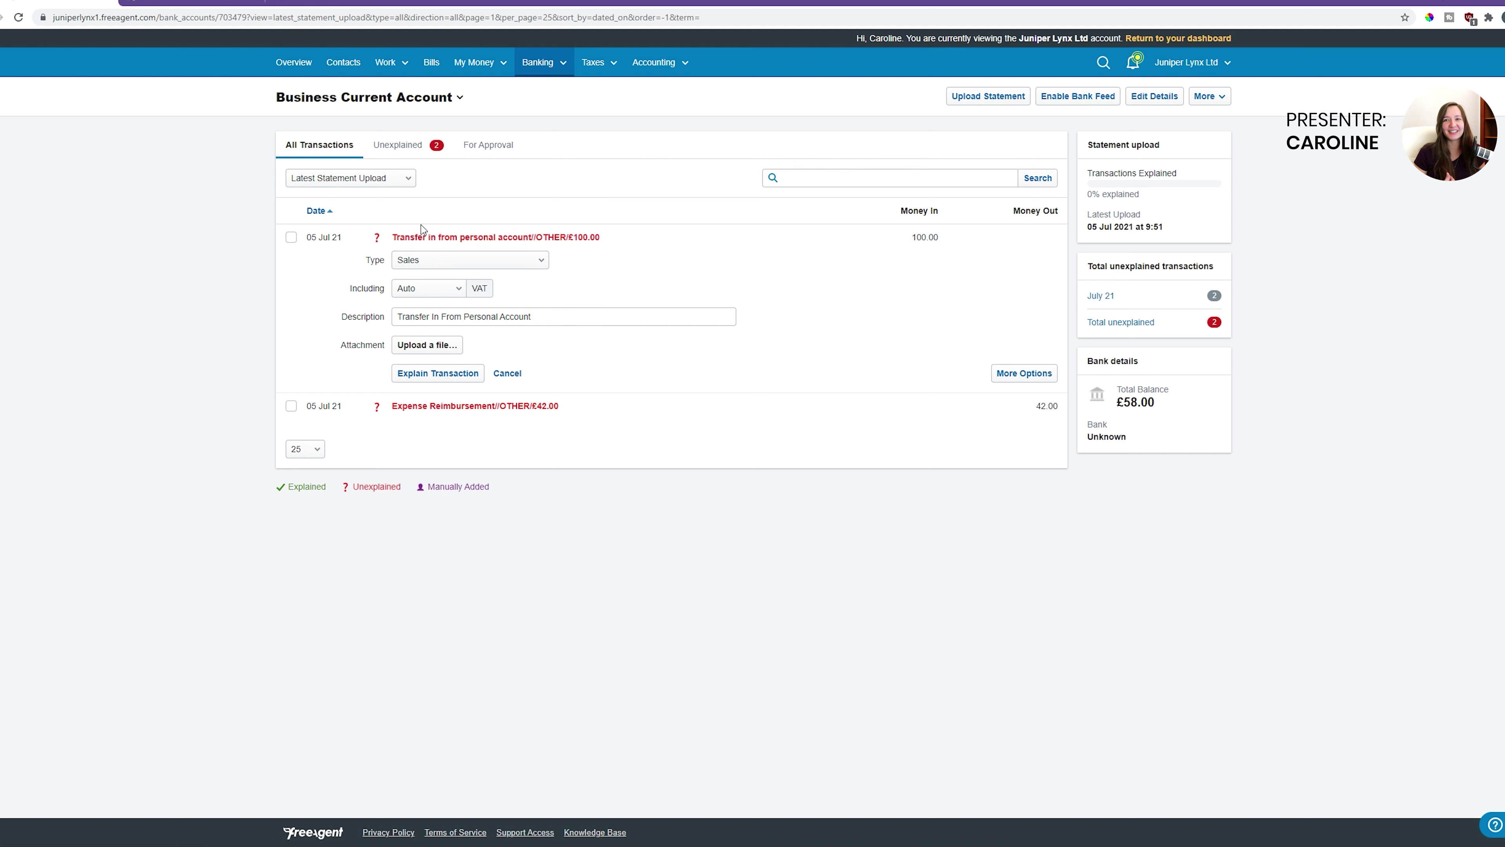
# Step: Set the 100.00 transfer's type to Money Received from User
pyautogui.moveTo(364, 260); pyautogui.dragTo(602, 260)
pyautogui.click(602, 260)
pyautogui.click(502, 259)
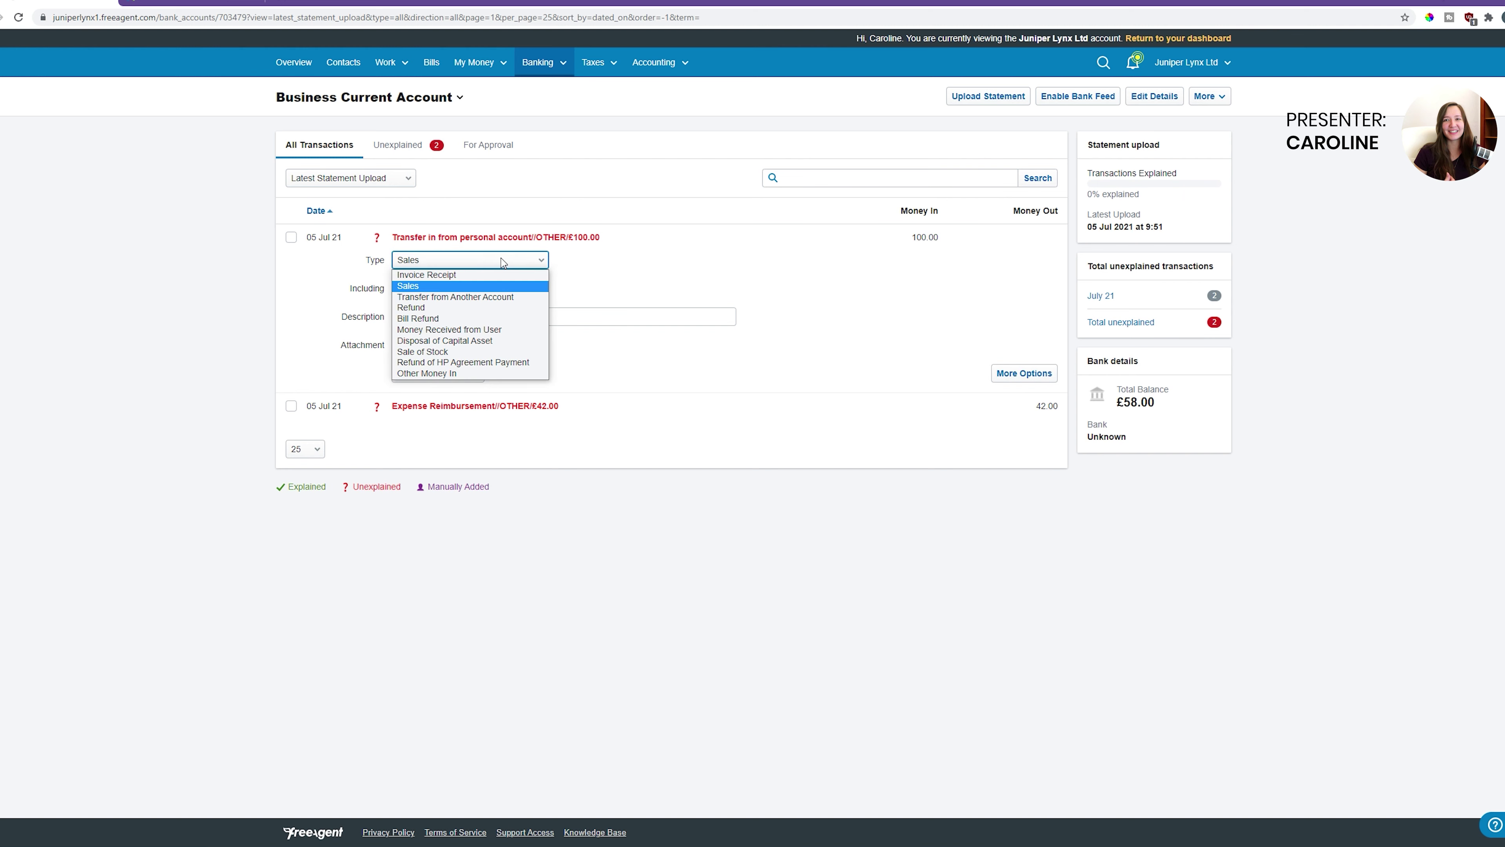
pyautogui.click(463, 329)
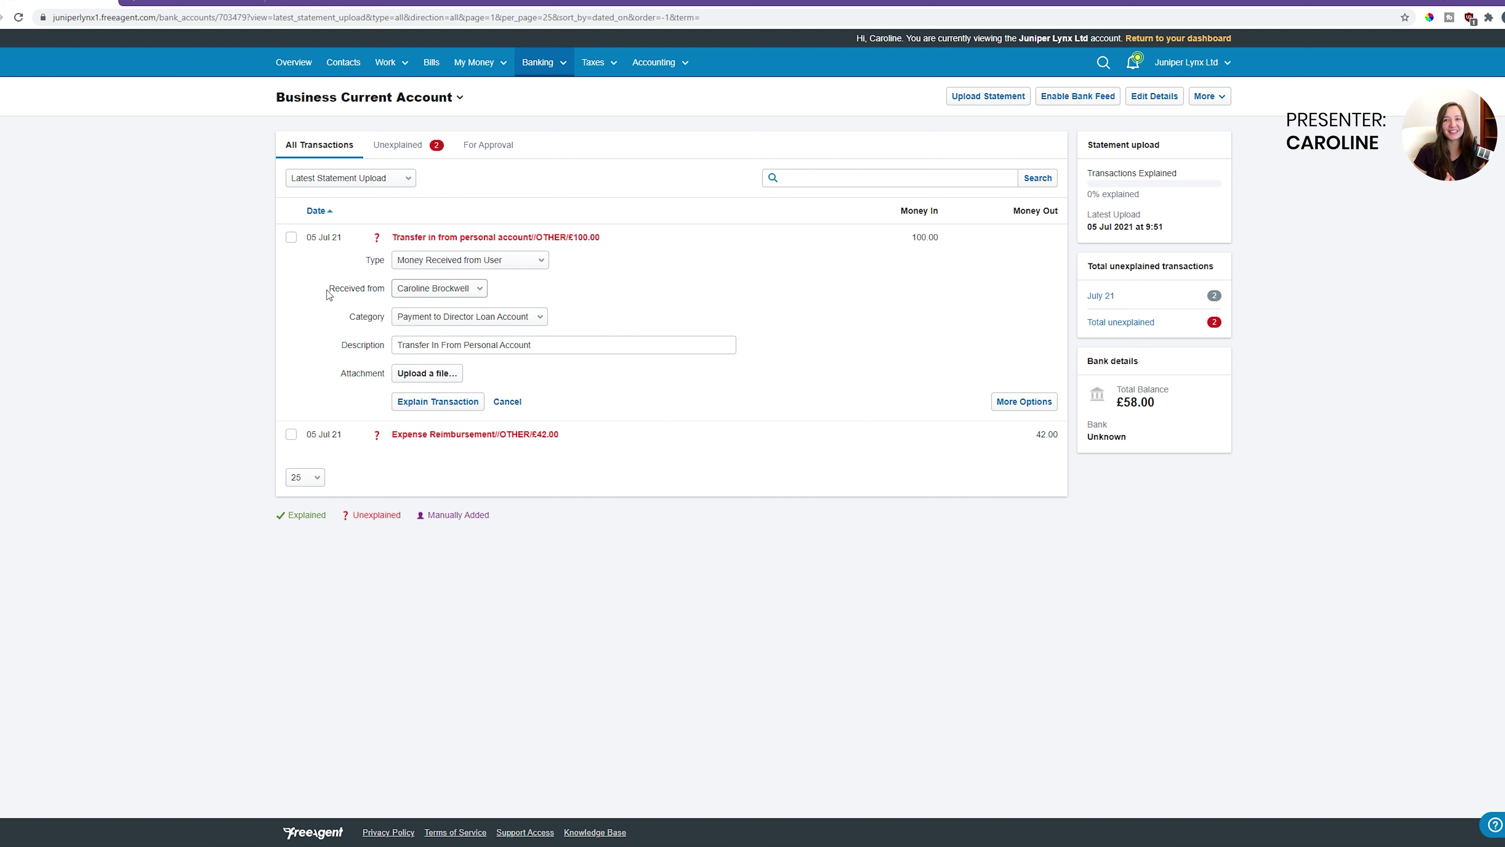
pyautogui.moveTo(328, 291); pyautogui.dragTo(396, 295)
pyautogui.click(397, 294)
pyautogui.click(397, 295)
pyautogui.click(536, 290)
pyautogui.click(396, 295)
pyautogui.click(385, 280)
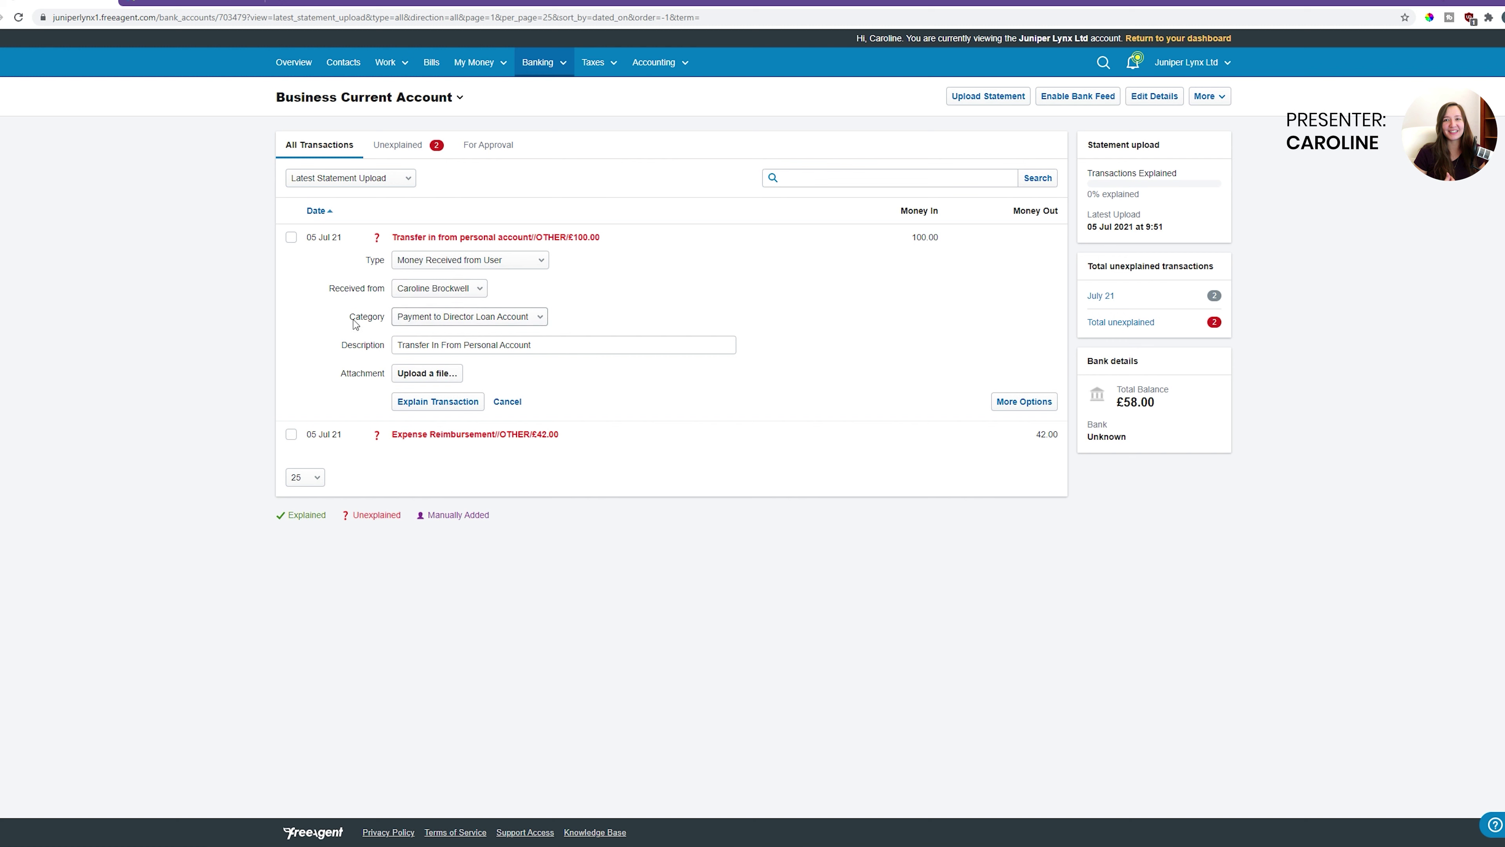
# Step: Keep the category Payment to Director Loan Account and save the explanation
pyautogui.click(527, 318)
pyautogui.click(526, 318)
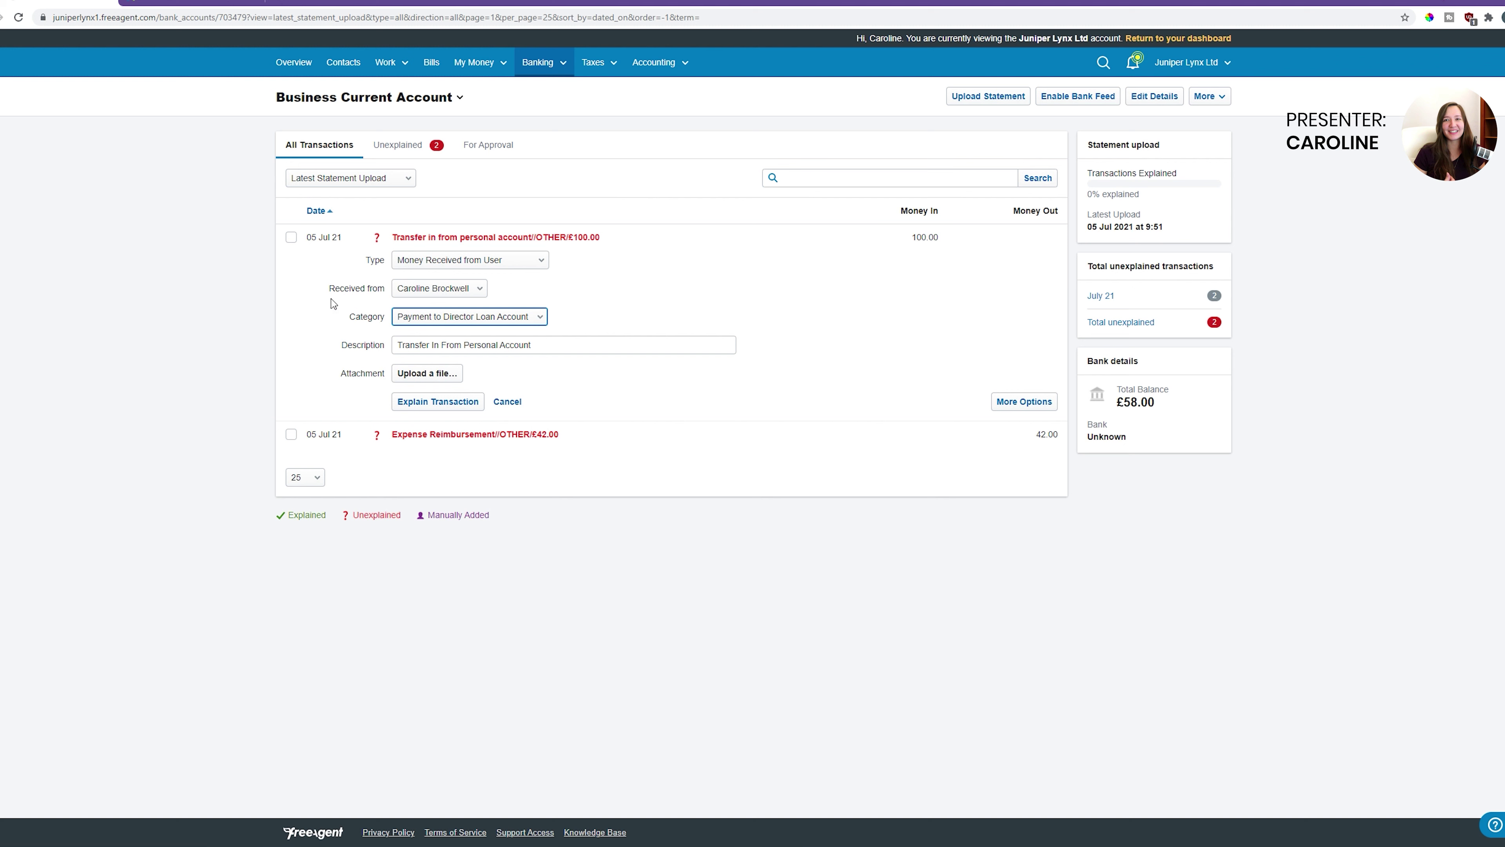
pyautogui.click(577, 324)
pyautogui.click(430, 409)
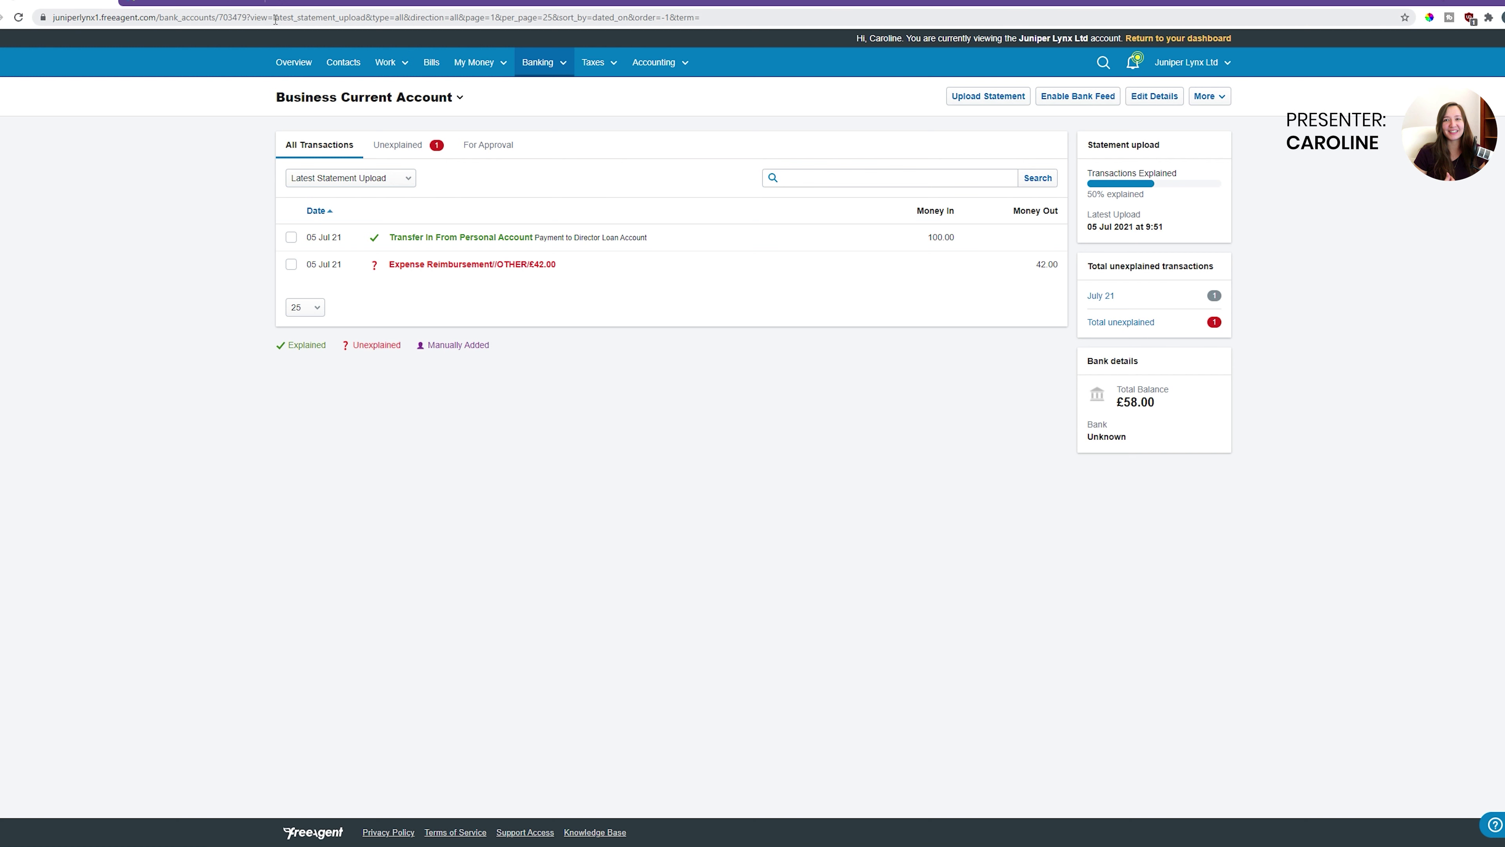
# Step: Confirm in a new Expenses tab that 42.00 is still owed, then return to the bank transactions
pyautogui.click(490, 72)
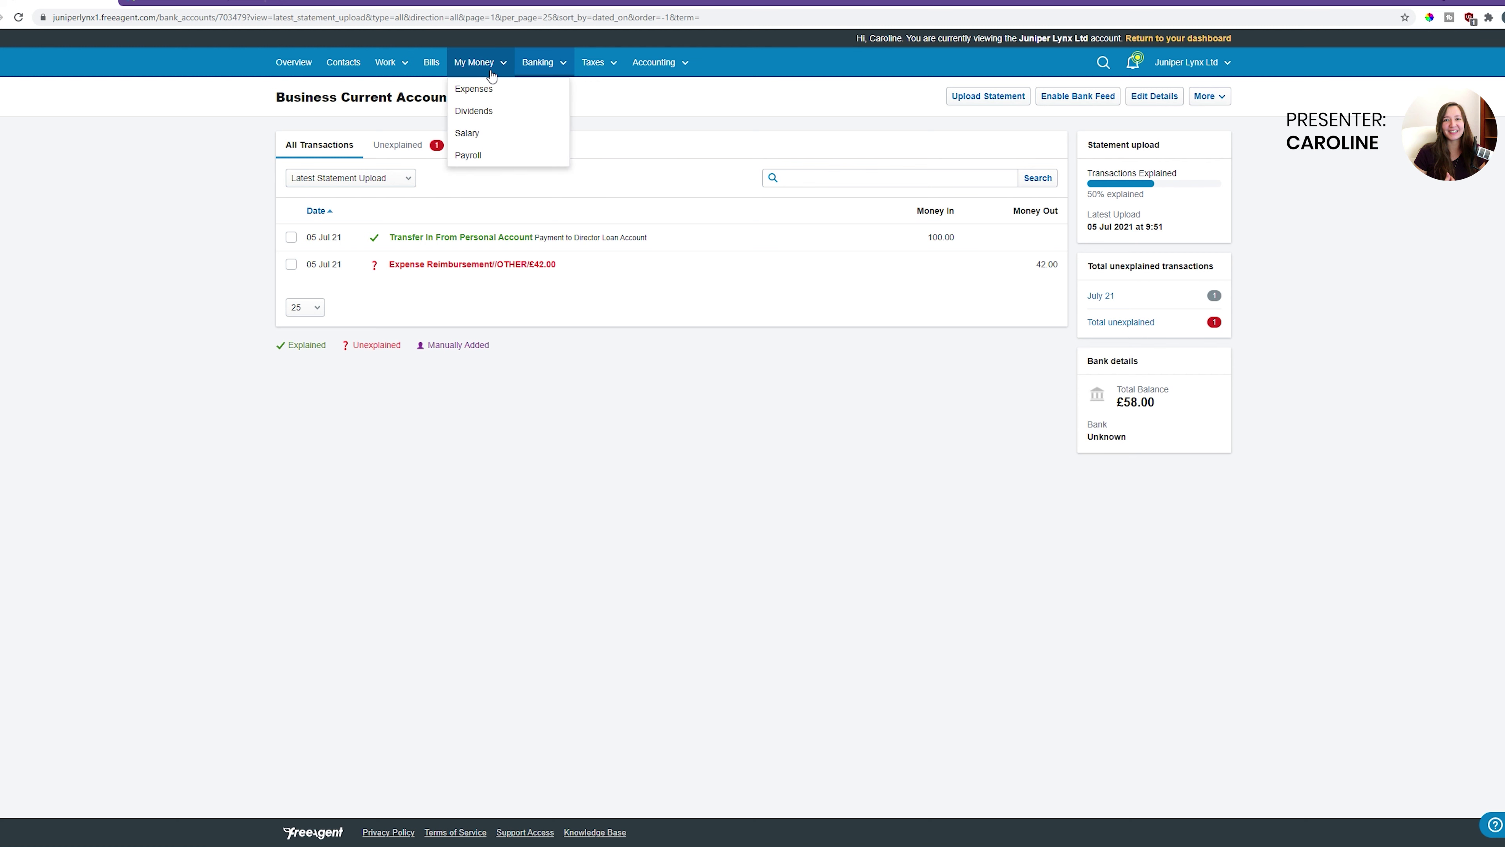
pyautogui.rightClick(481, 89)
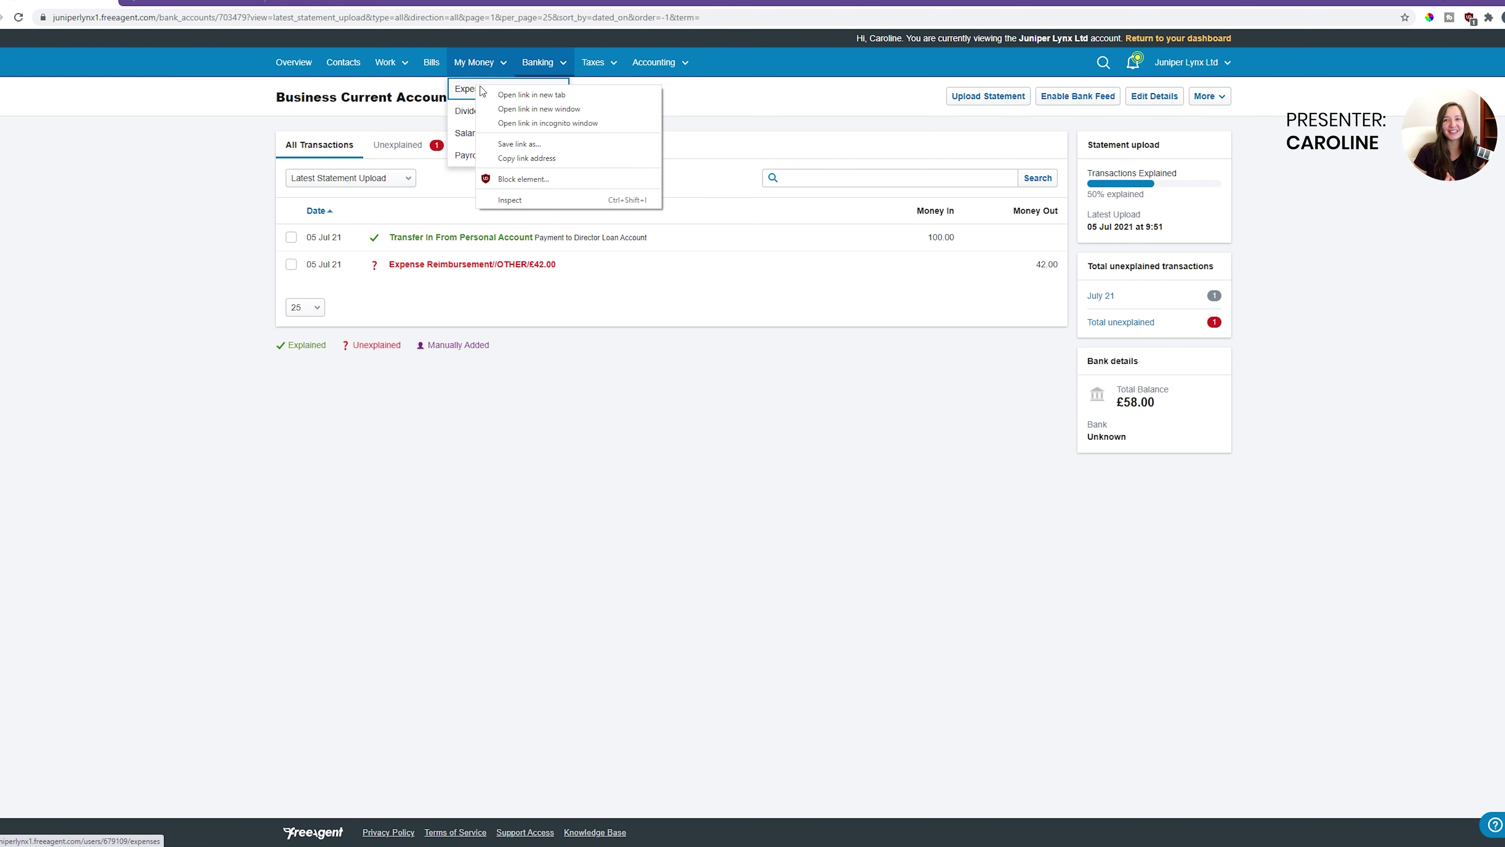
pyautogui.click(492, 92)
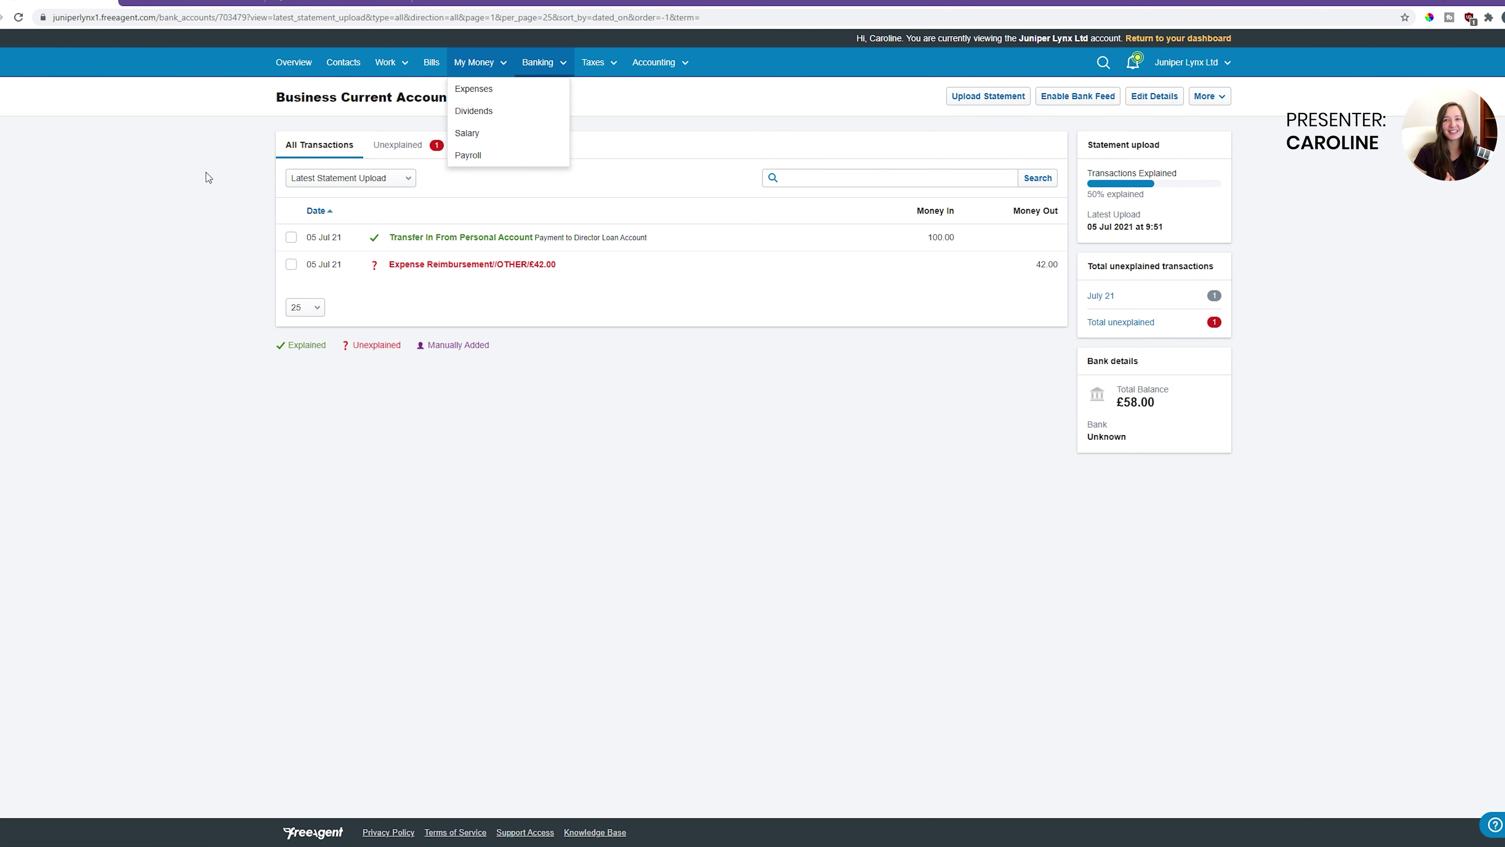
pyautogui.click(216, 3)
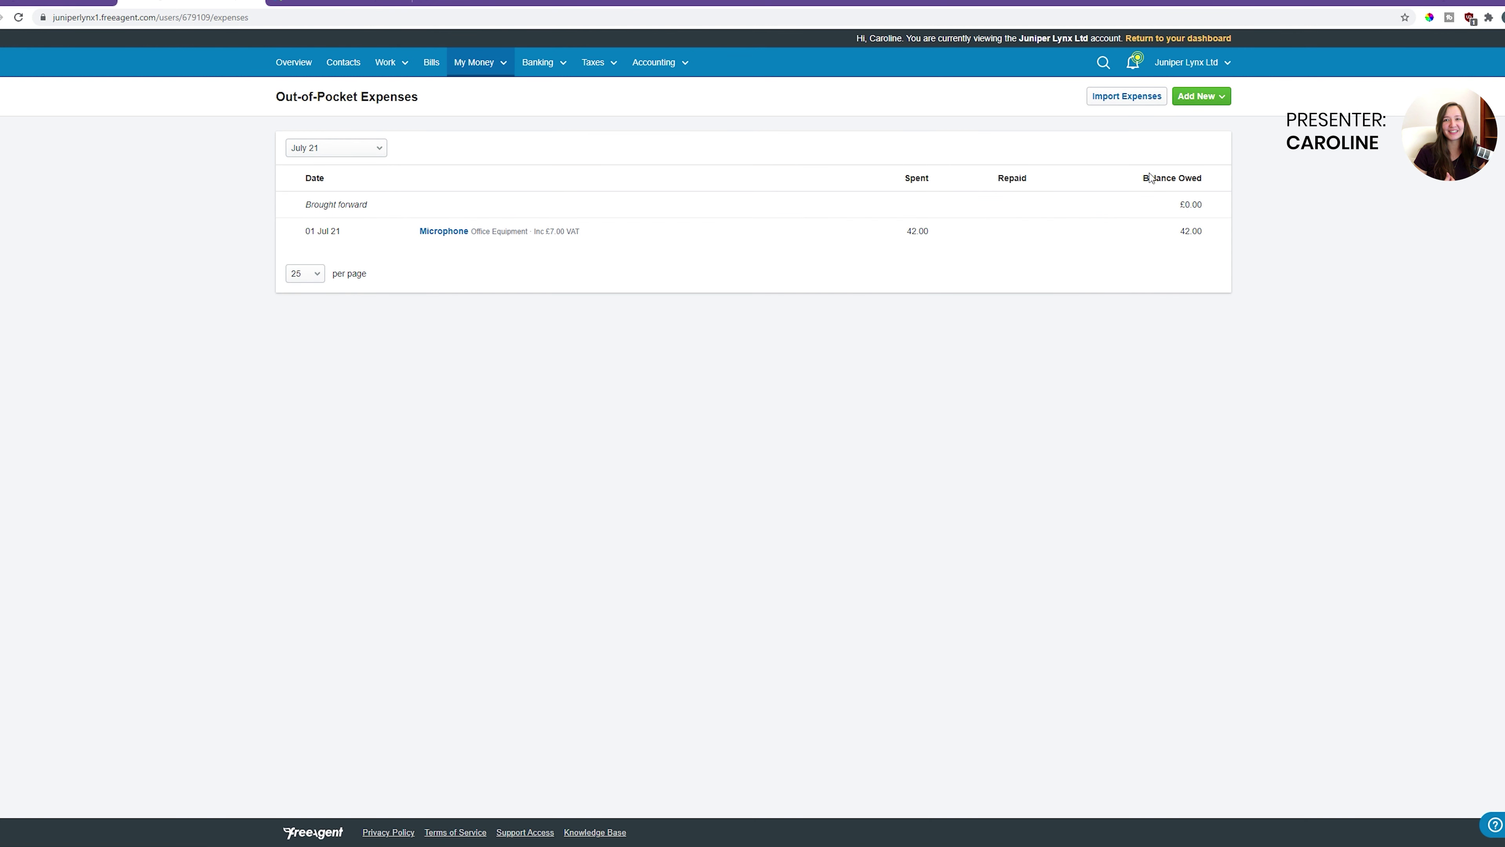
pyautogui.moveTo(1143, 178); pyautogui.dragTo(1211, 235)
pyautogui.click(1122, 311)
pyautogui.click(36, 3)
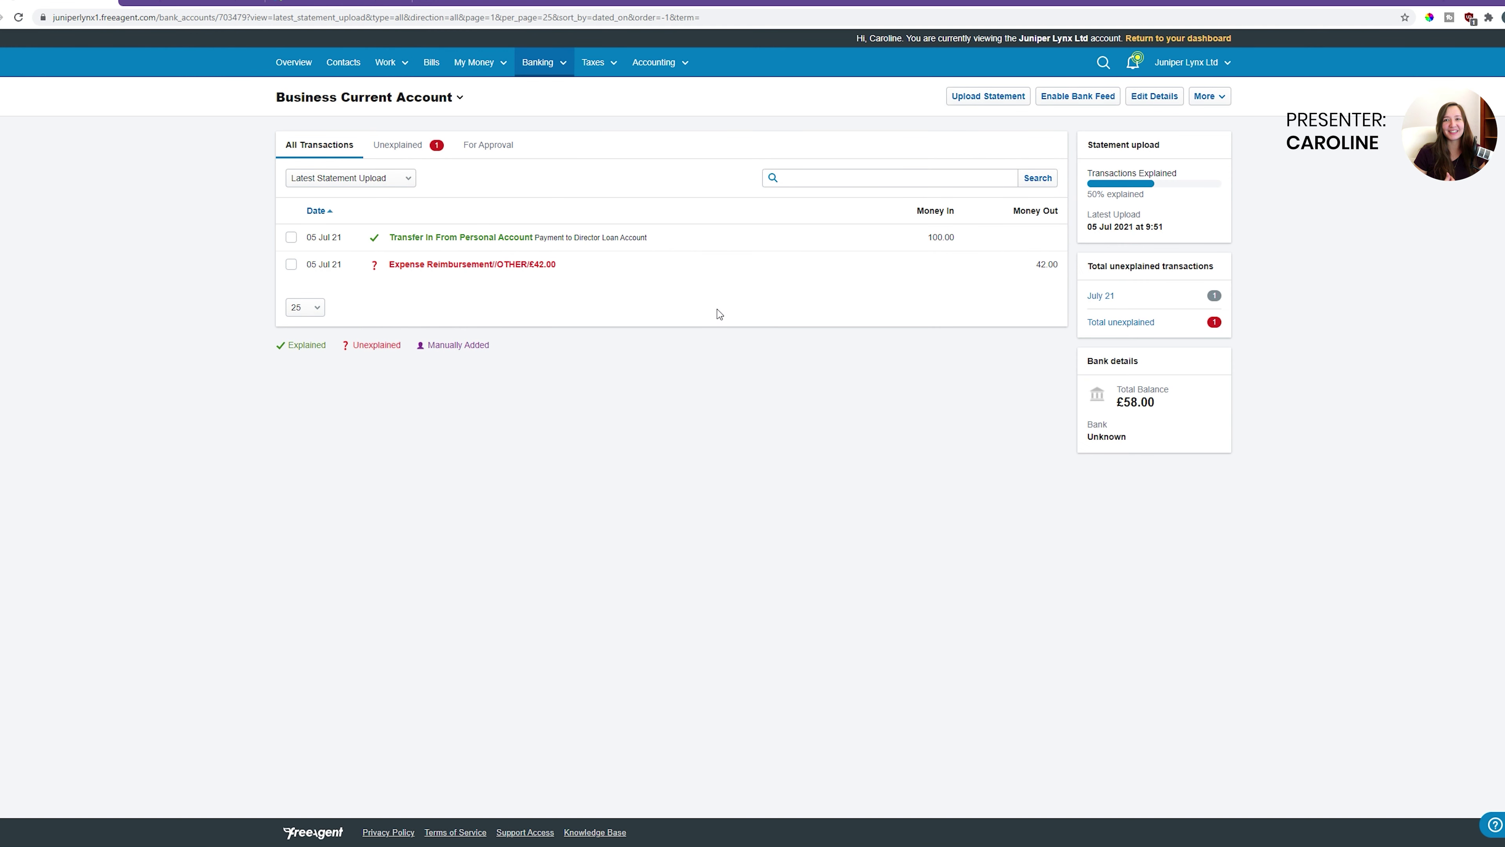
# Step: Set the 42.00 Expense Reimbursement's type to Money Paid to User
pyautogui.click(451, 265)
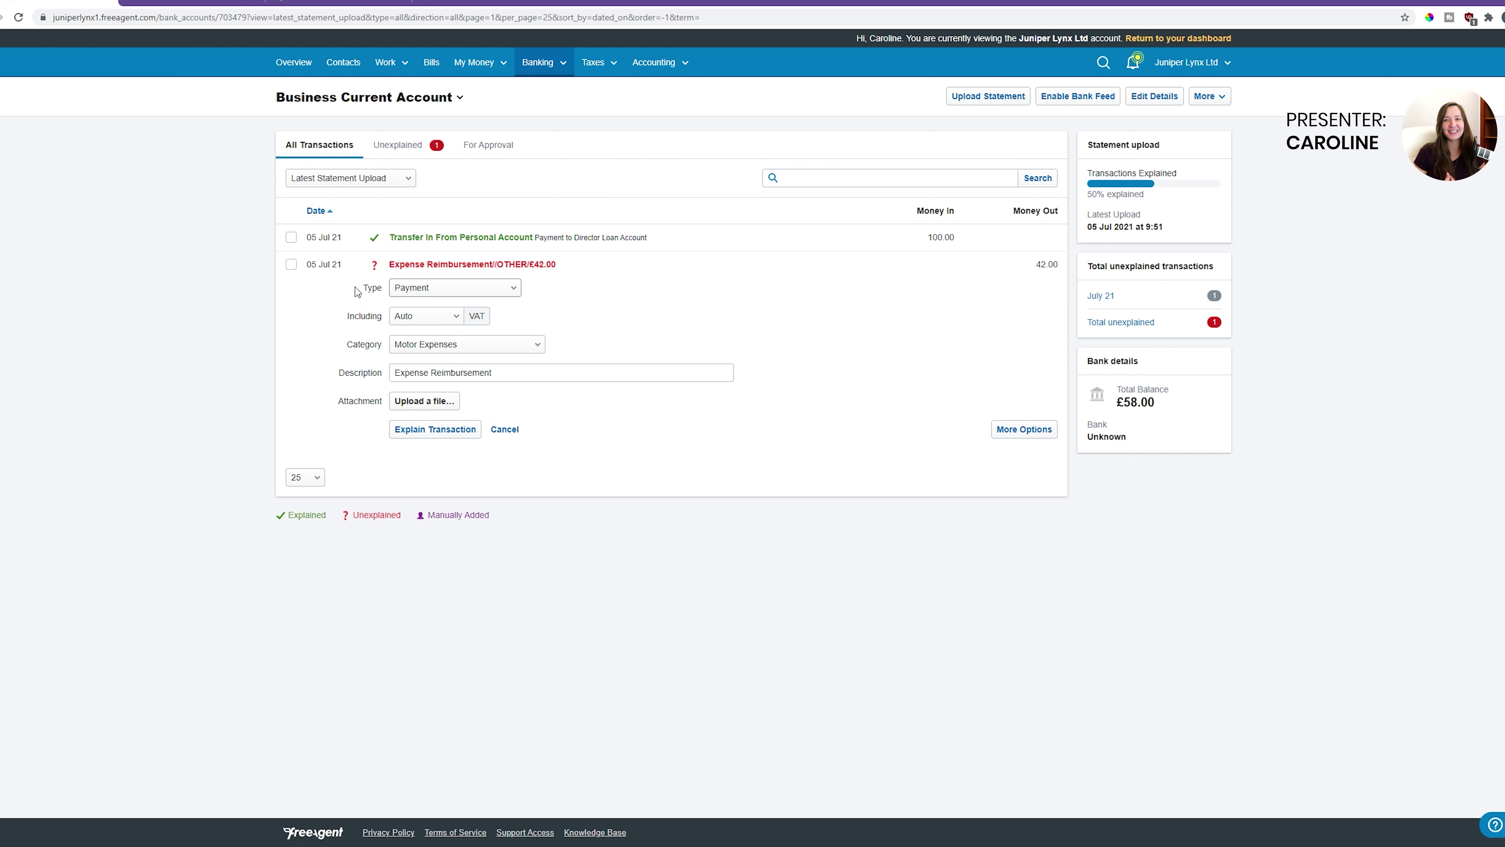
pyautogui.moveTo(362, 287); pyautogui.dragTo(464, 358)
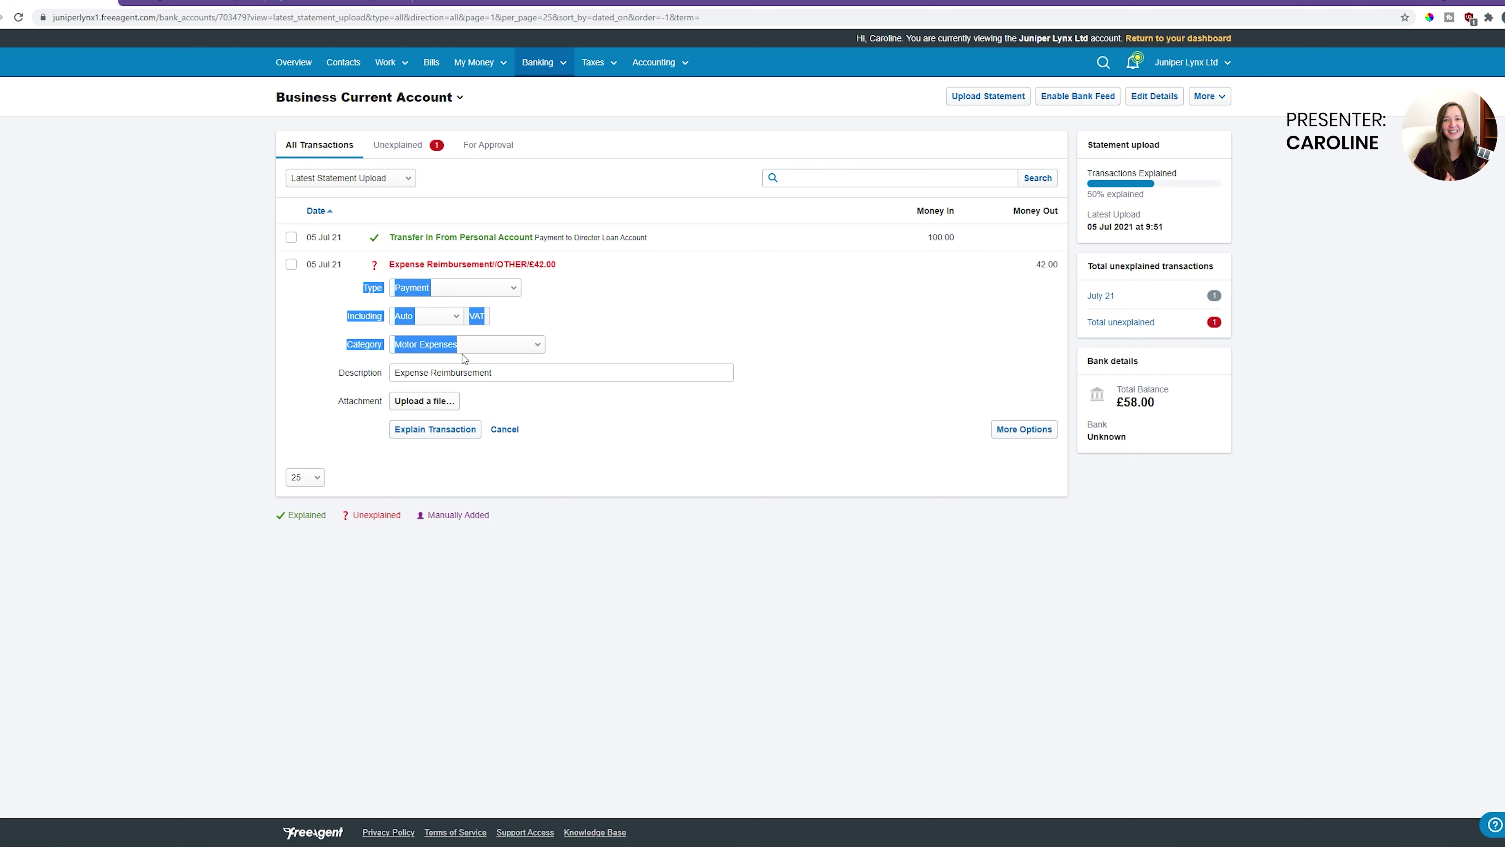
pyautogui.click(579, 347)
pyautogui.click(442, 350)
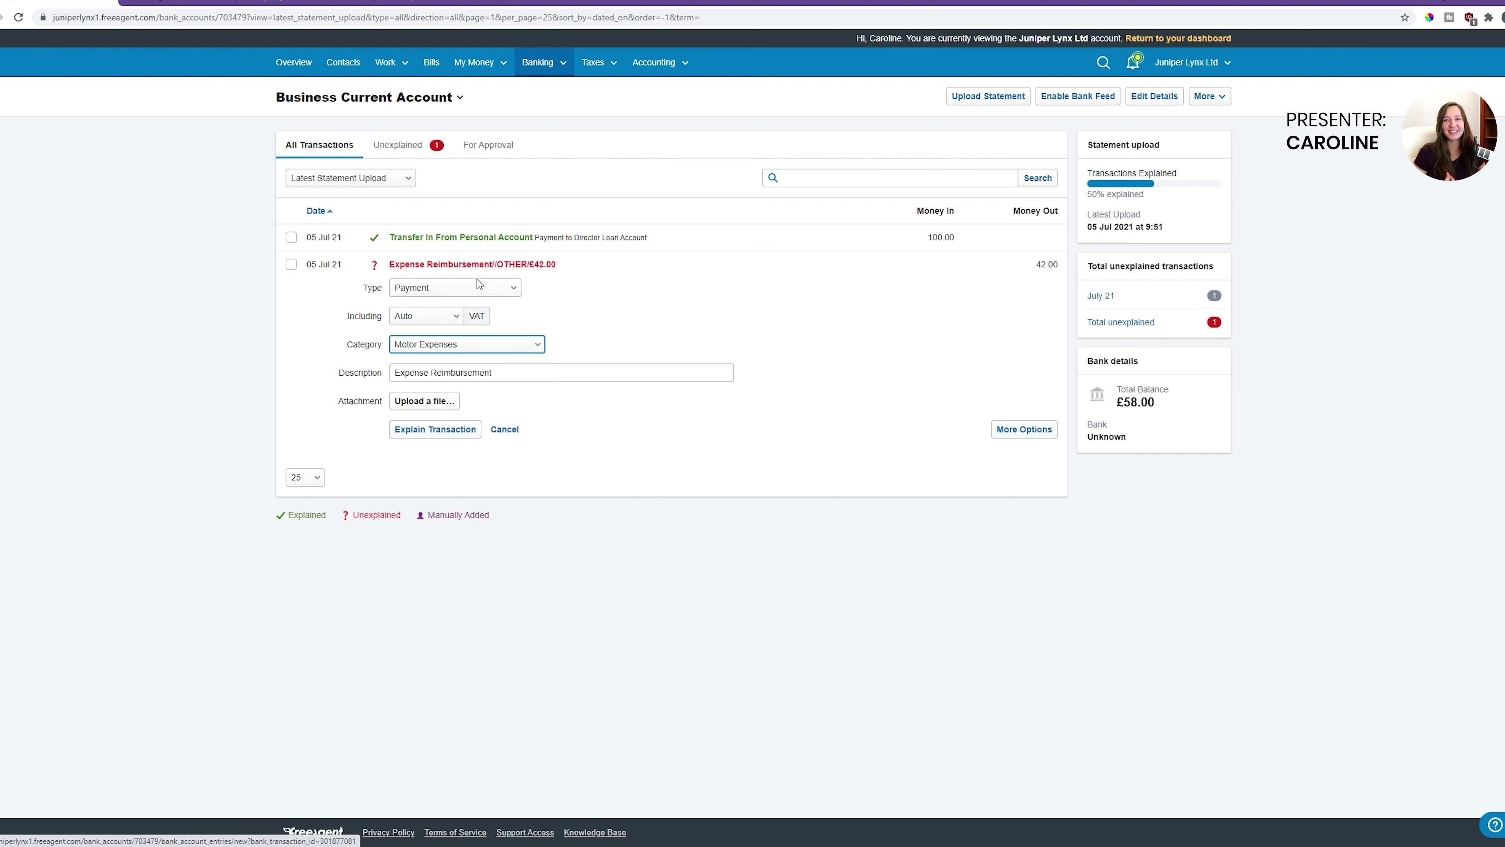
pyautogui.click(370, 290)
pyautogui.moveTo(364, 291); pyautogui.dragTo(384, 289)
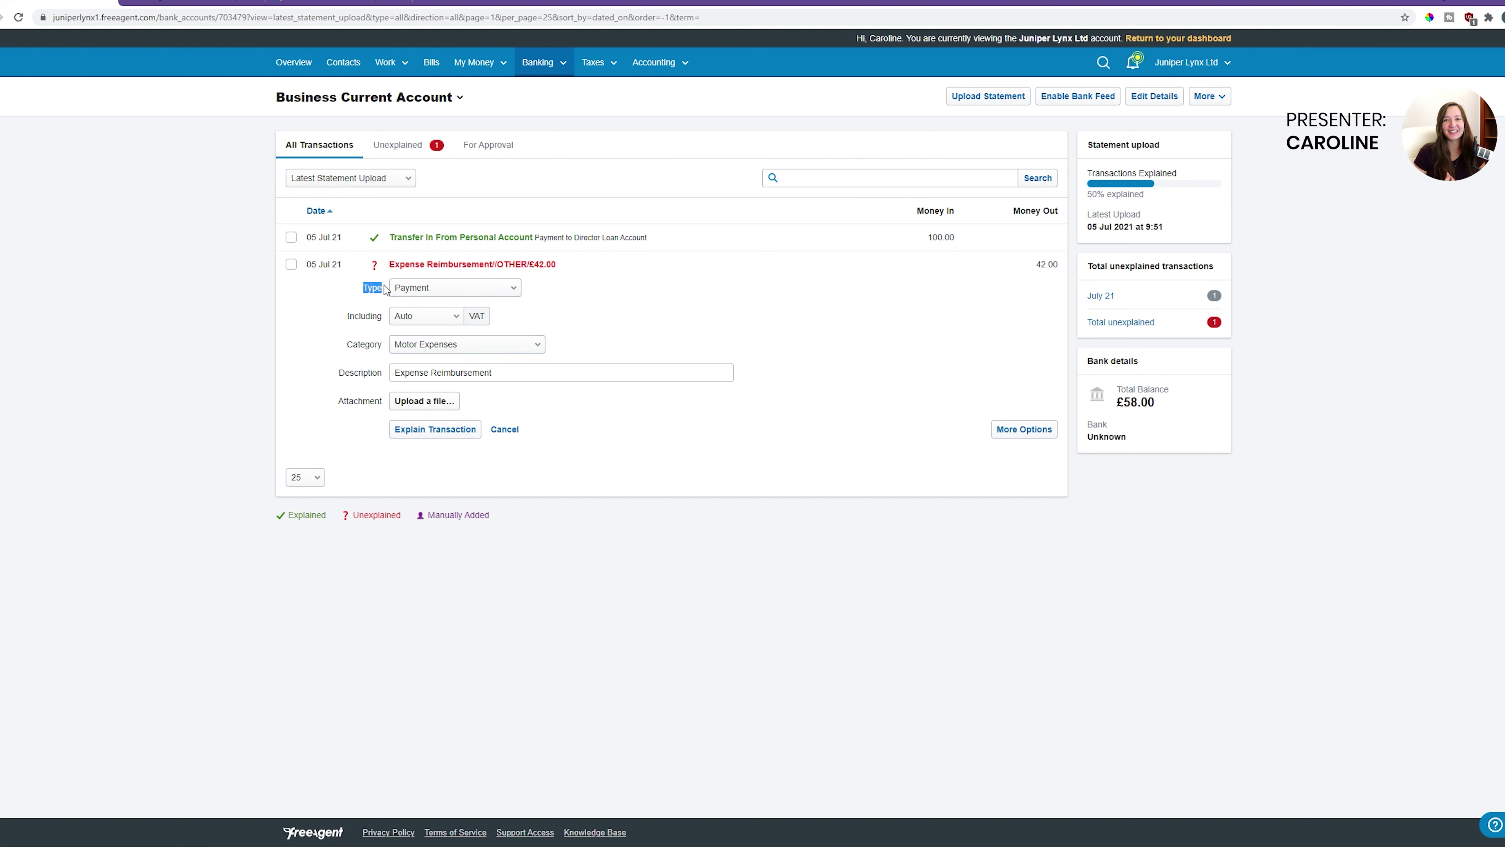
pyautogui.click(455, 290)
pyautogui.click(432, 346)
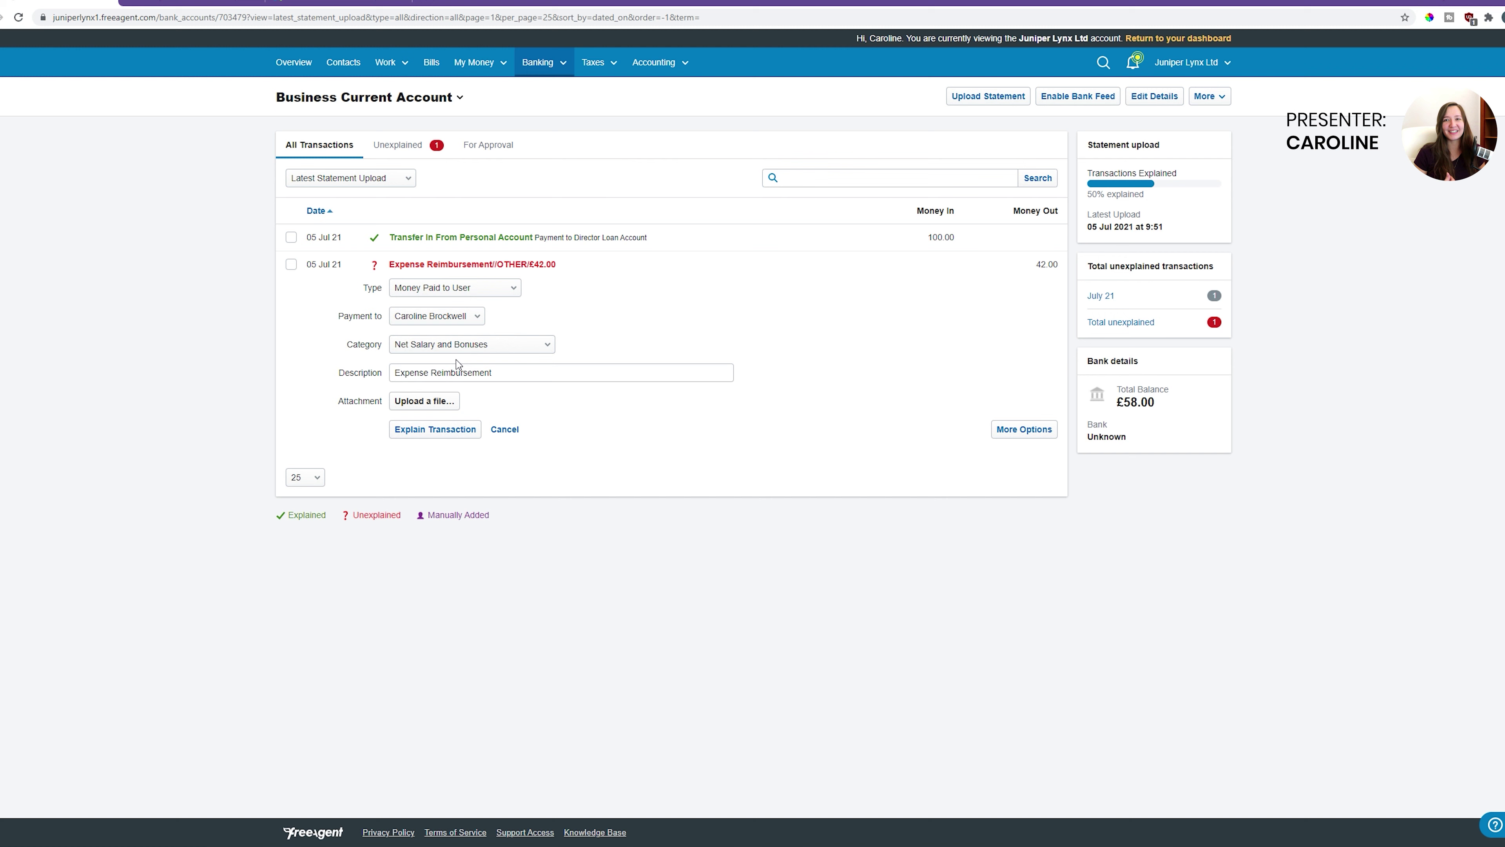
# Step: Categorise the reimbursement as Expense Payment and save the explanation
pyautogui.click(538, 346)
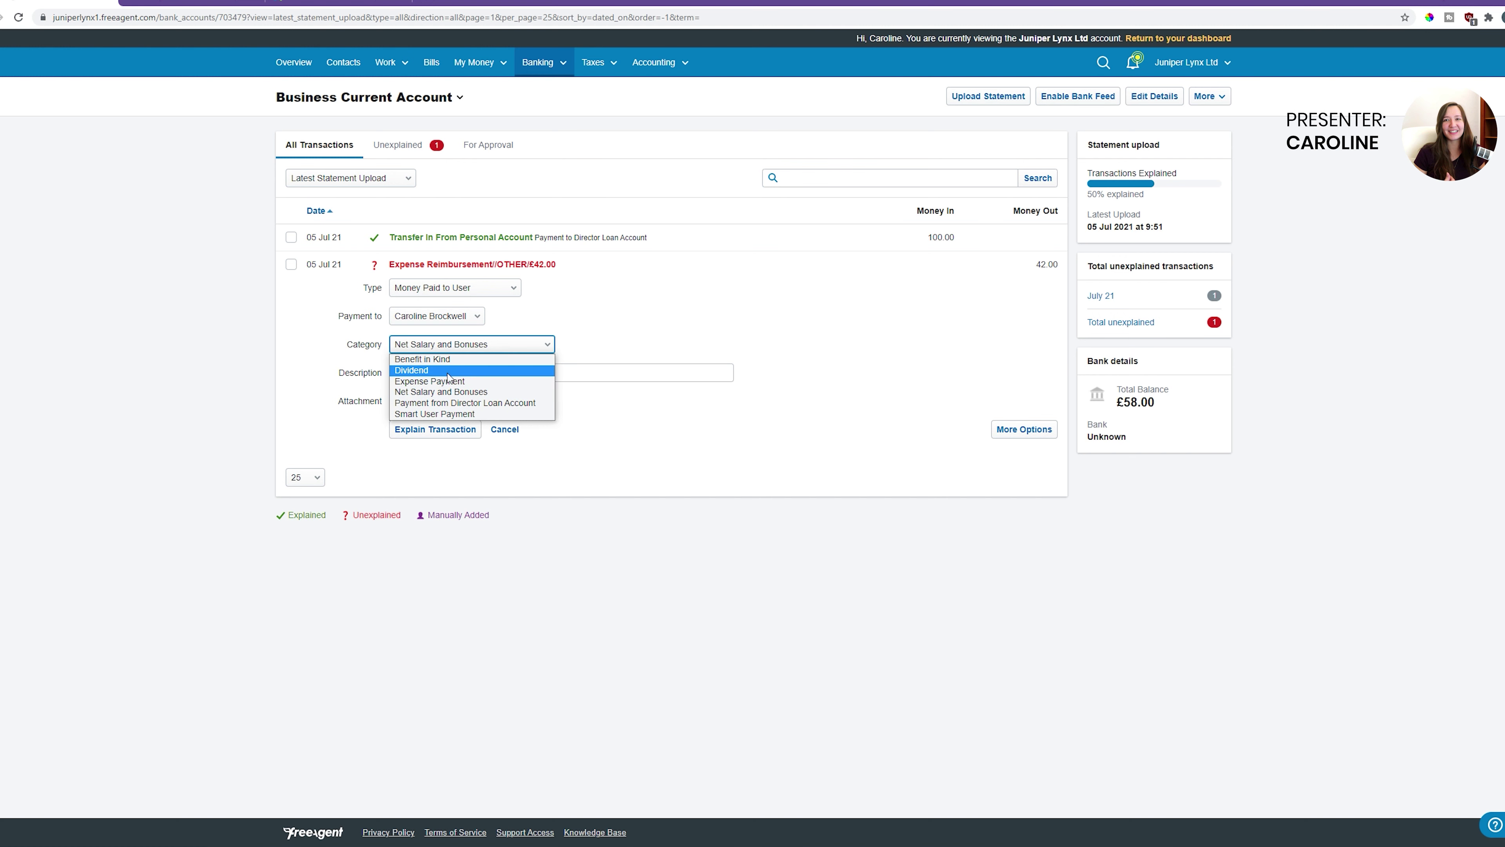
pyautogui.click(475, 382)
pyautogui.click(606, 346)
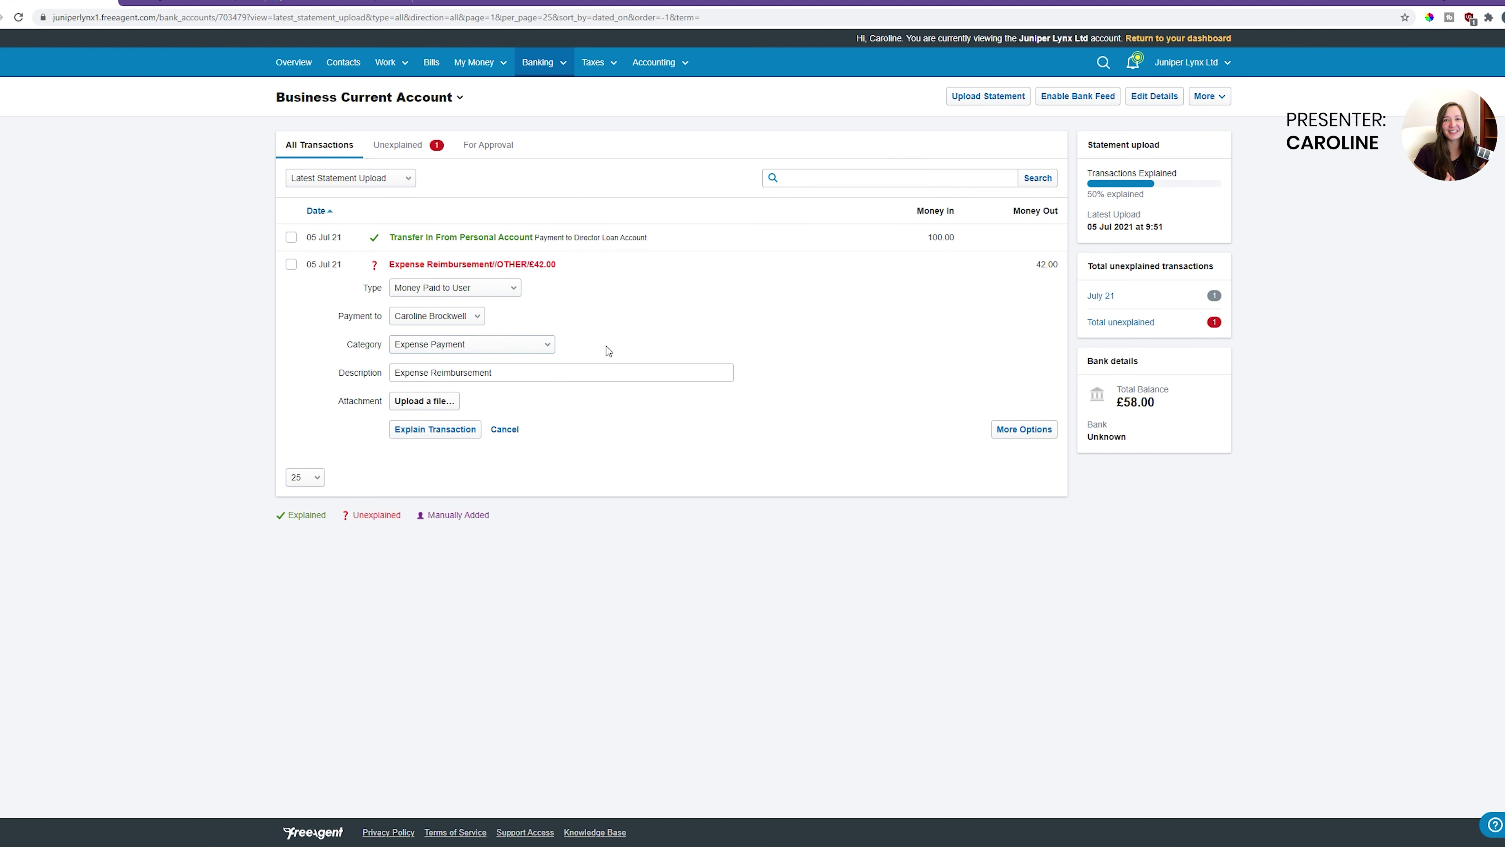
pyautogui.click(442, 430)
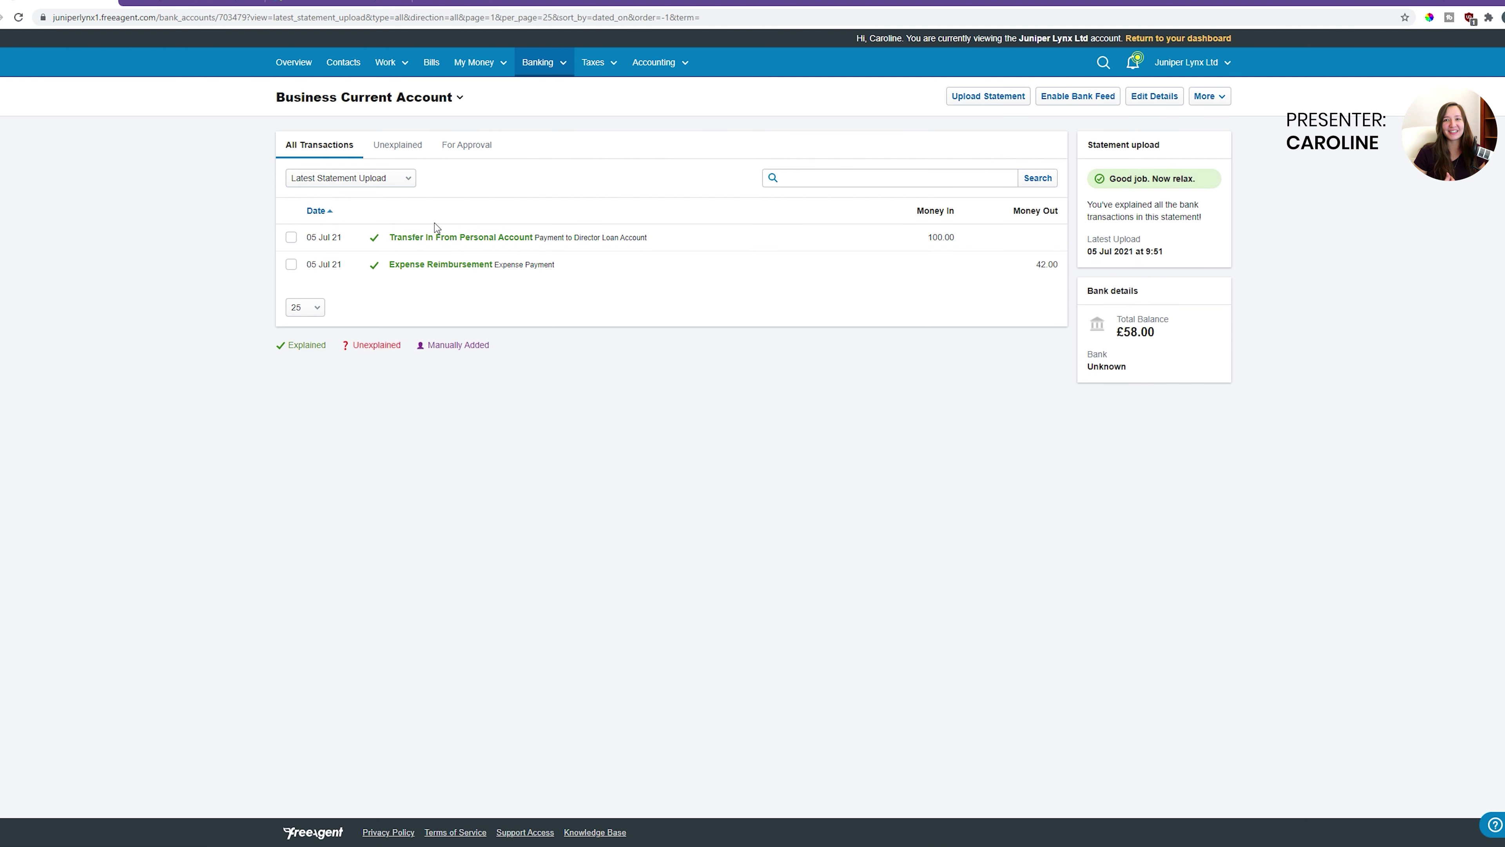
# Step: Reload the Out-of-Pocket Expenses list and highlight the new 05 Jul 21 Expense Reimbursement row
pyautogui.click(194, 4)
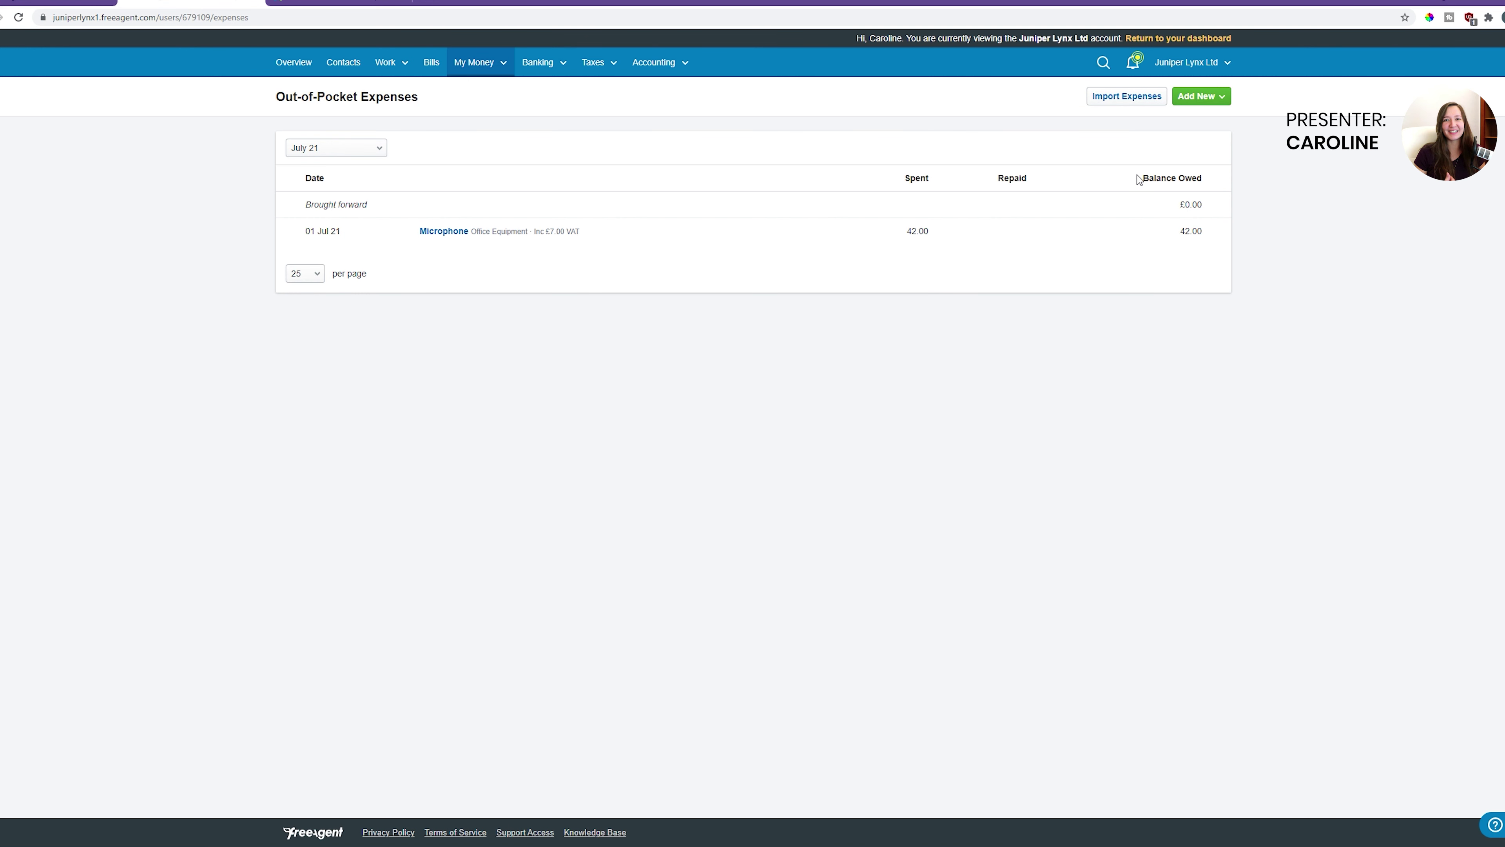
pyautogui.press('F5')
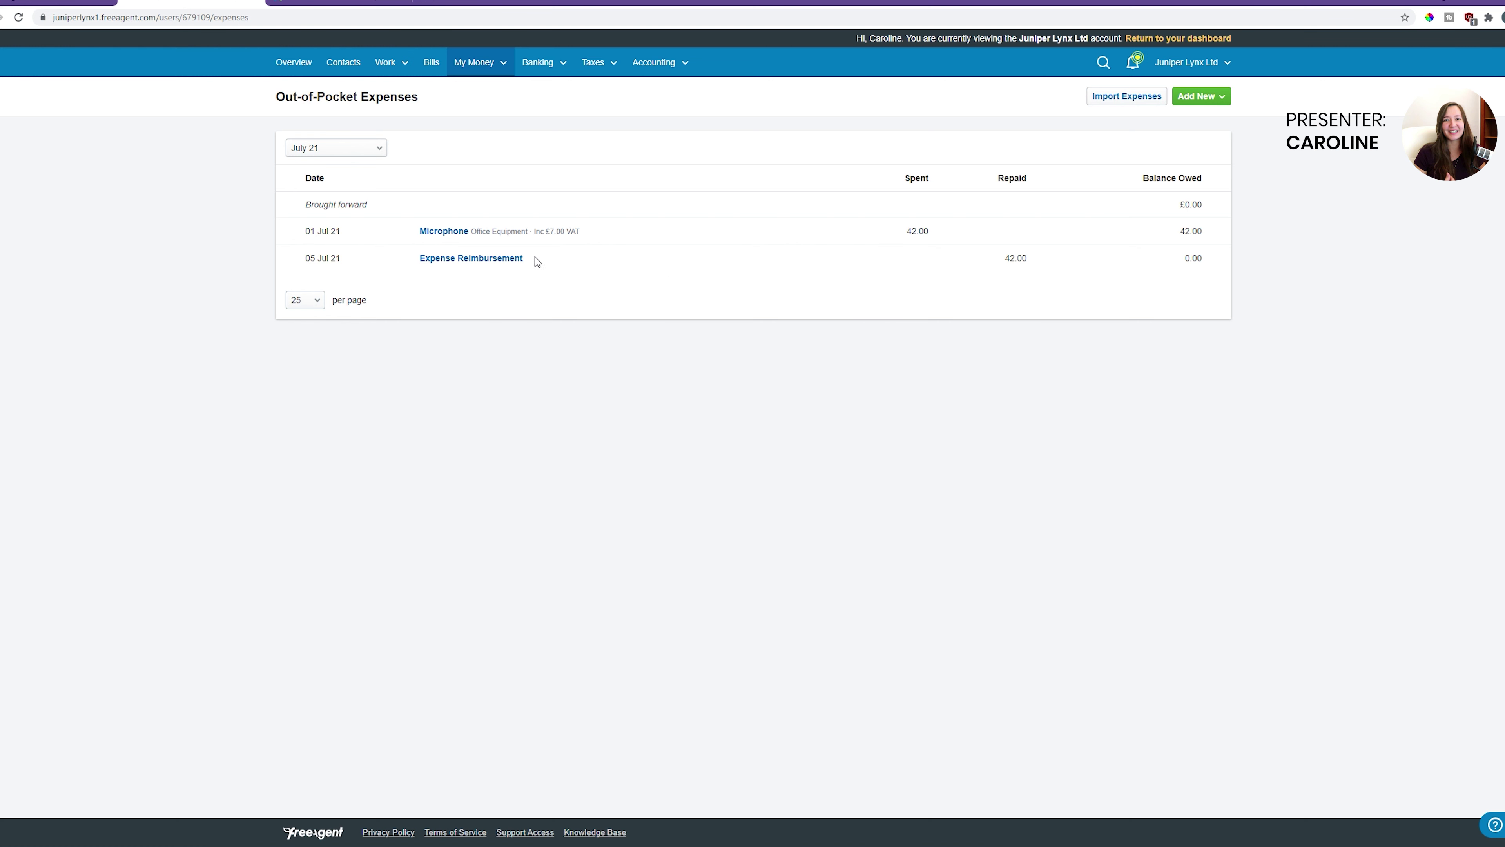
pyautogui.moveTo(524, 259); pyautogui.dragTo(418, 259)
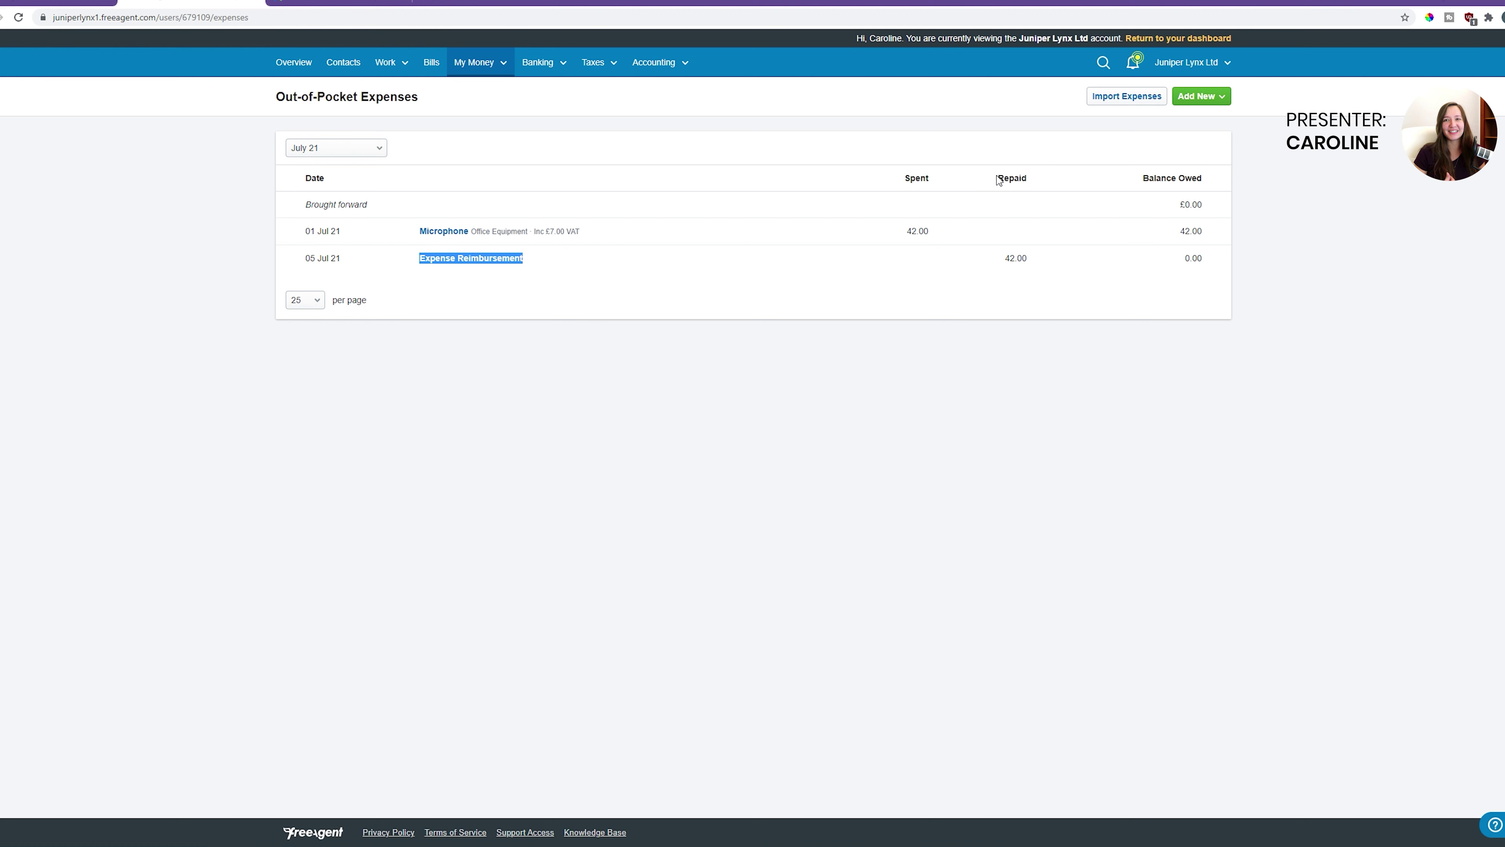
# Step: Highlight the Repaid 42.00 and Balance Owed 0.00 figures, then the Out-of-Pocket Expenses title
pyautogui.moveTo(997, 178); pyautogui.dragTo(1032, 185)
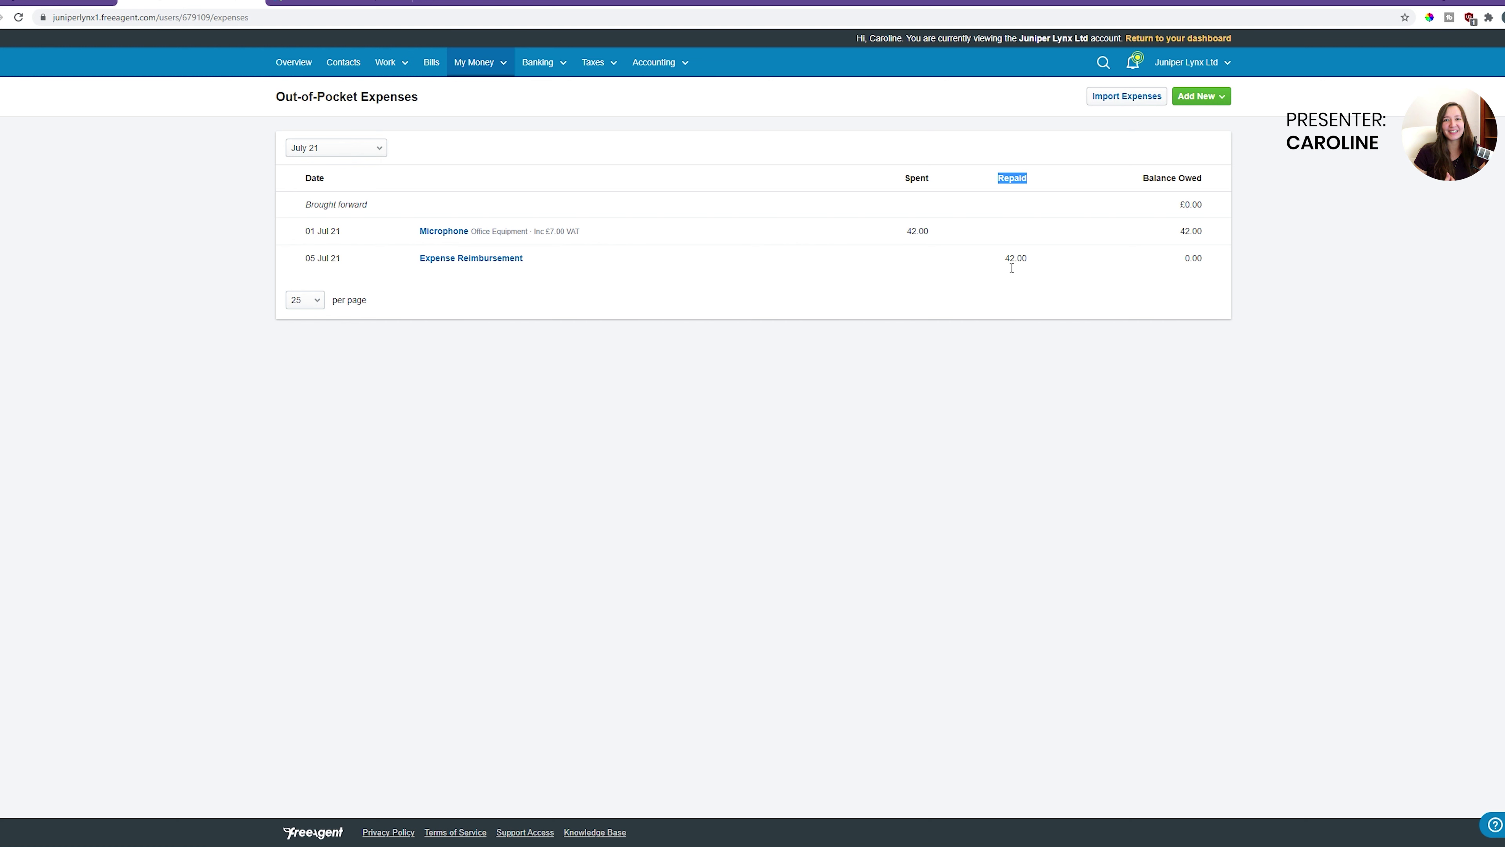
pyautogui.moveTo(1005, 259); pyautogui.dragTo(1031, 268)
pyautogui.moveTo(1148, 176); pyautogui.dragTo(1203, 181)
pyautogui.moveTo(1184, 261); pyautogui.dragTo(1212, 264)
pyautogui.click(1173, 334)
pyautogui.moveTo(436, 96); pyautogui.dragTo(284, 104)
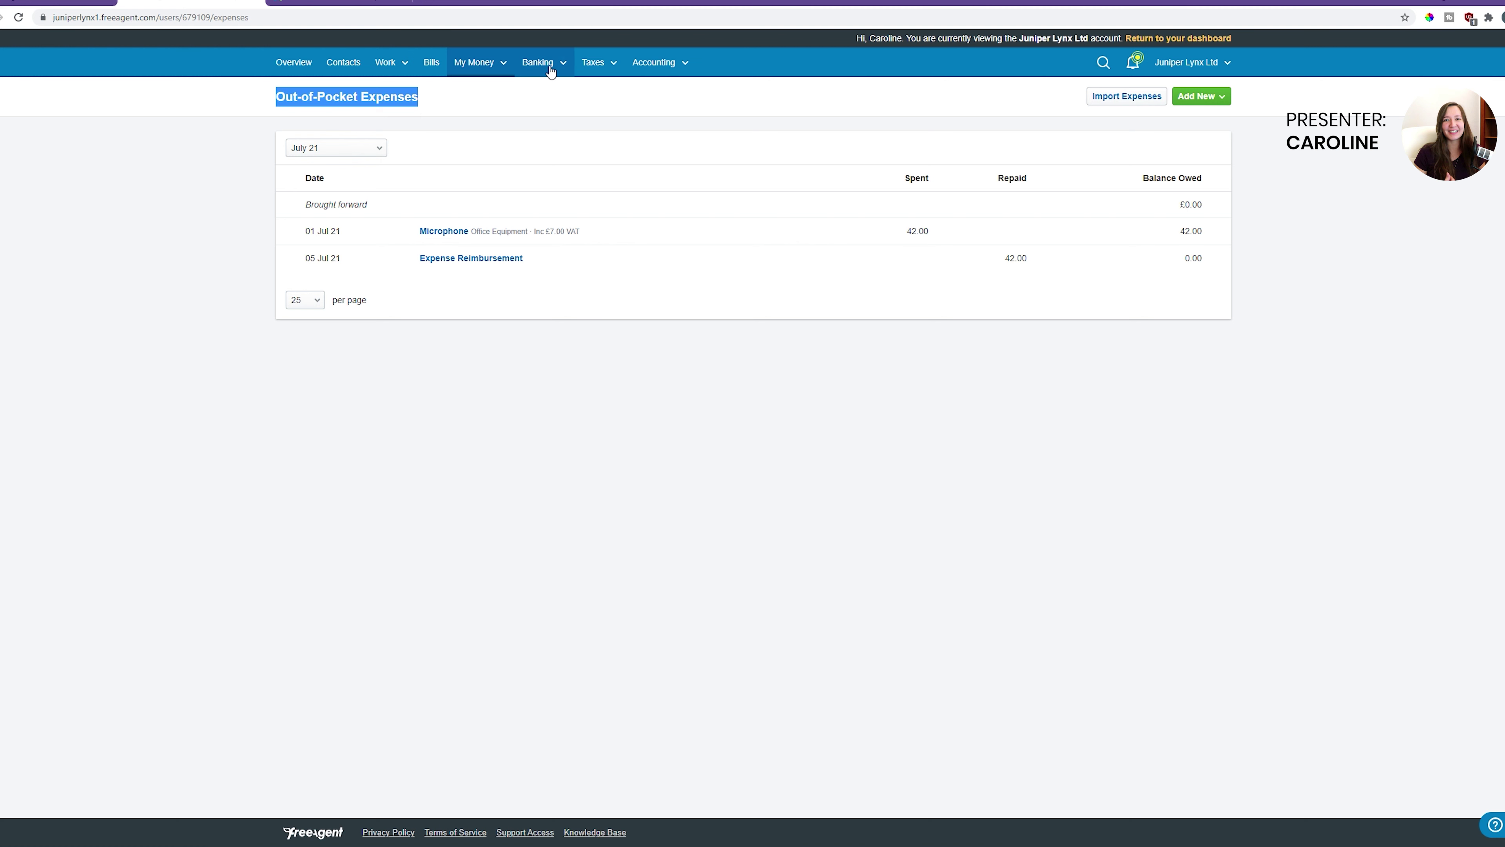
pyautogui.click(541, 124)
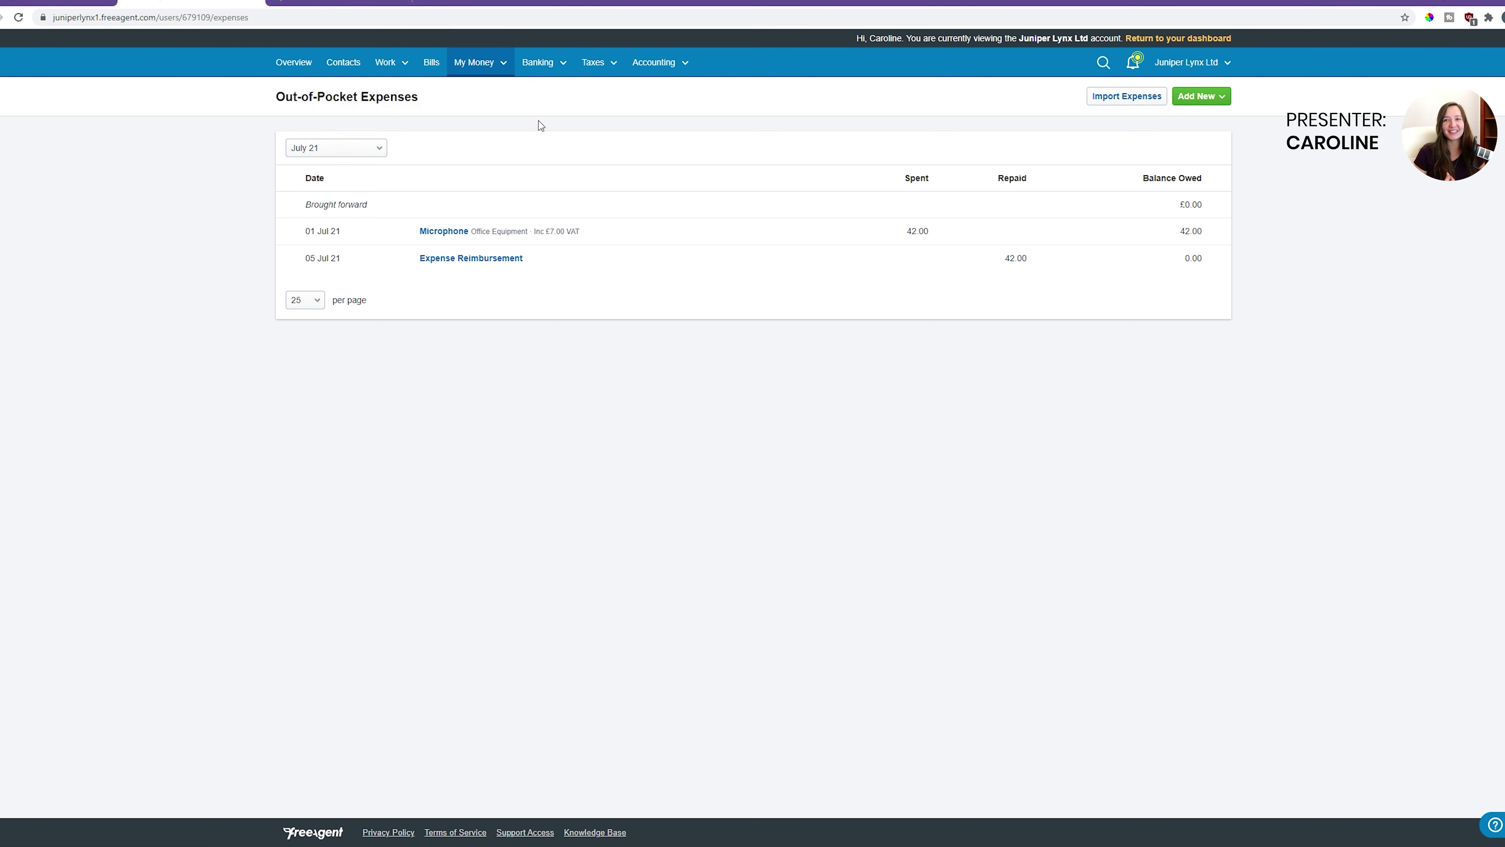